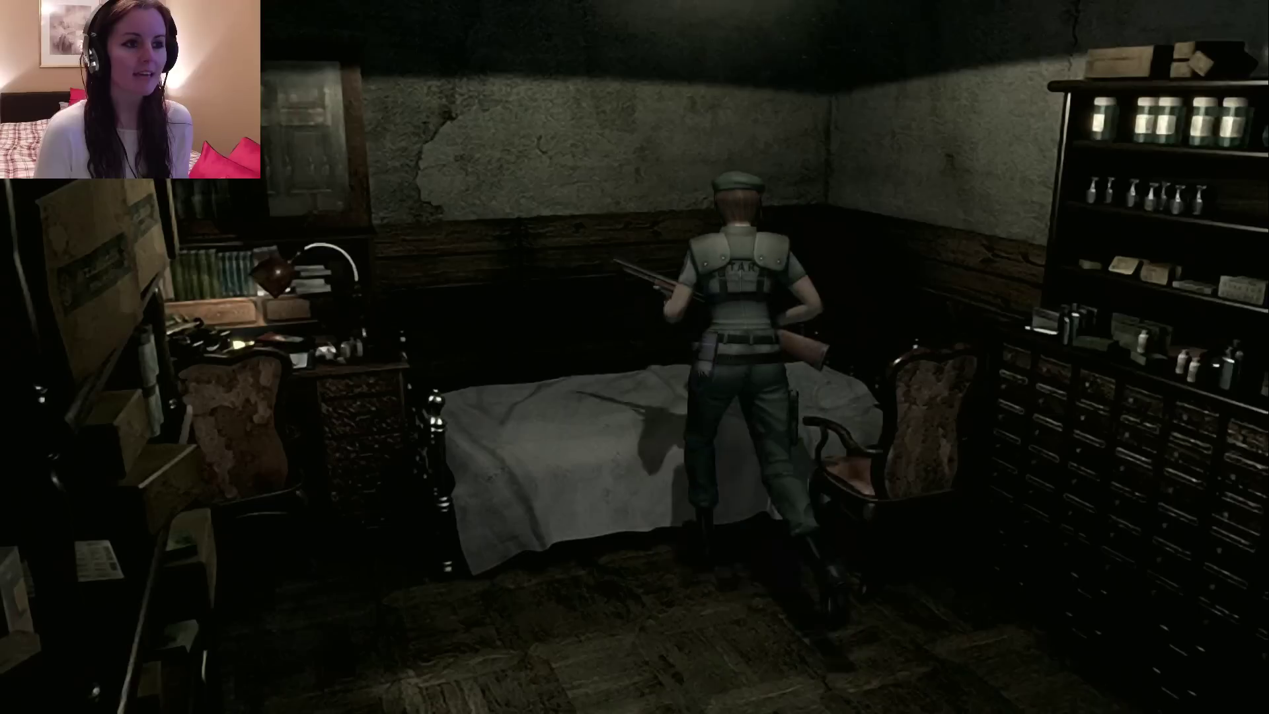
# - Examine the serum shelf and read through its description
pyautogui.press('Return')
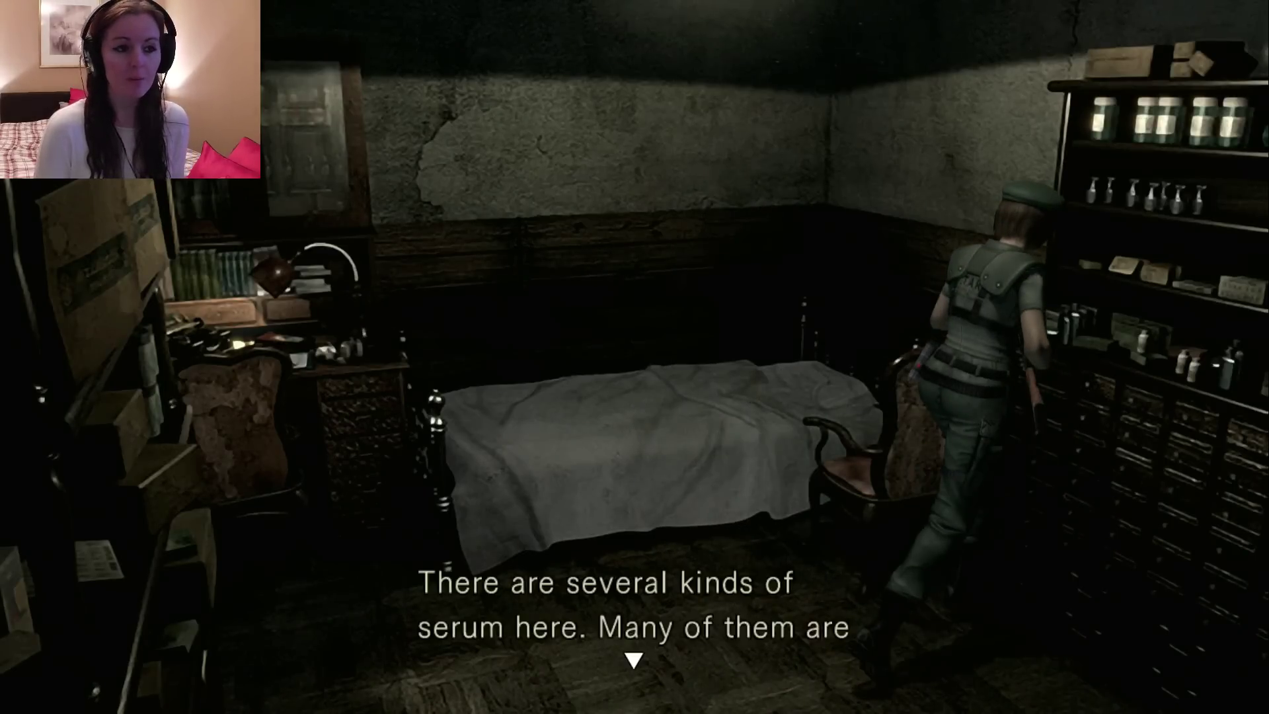
pyautogui.press('Return')
pyautogui.press('Return')
pyautogui.press('Up')
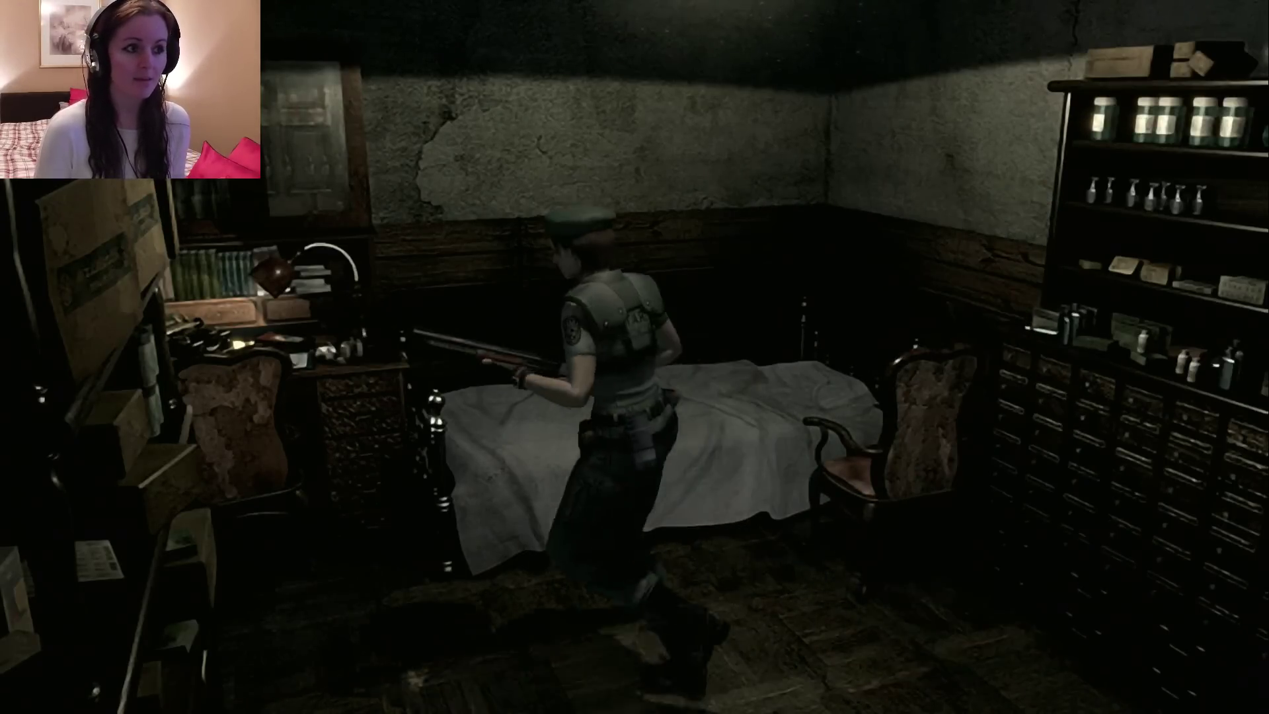
# - Leave the medicine room and follow the hallway through the far door
pyautogui.press('Down')
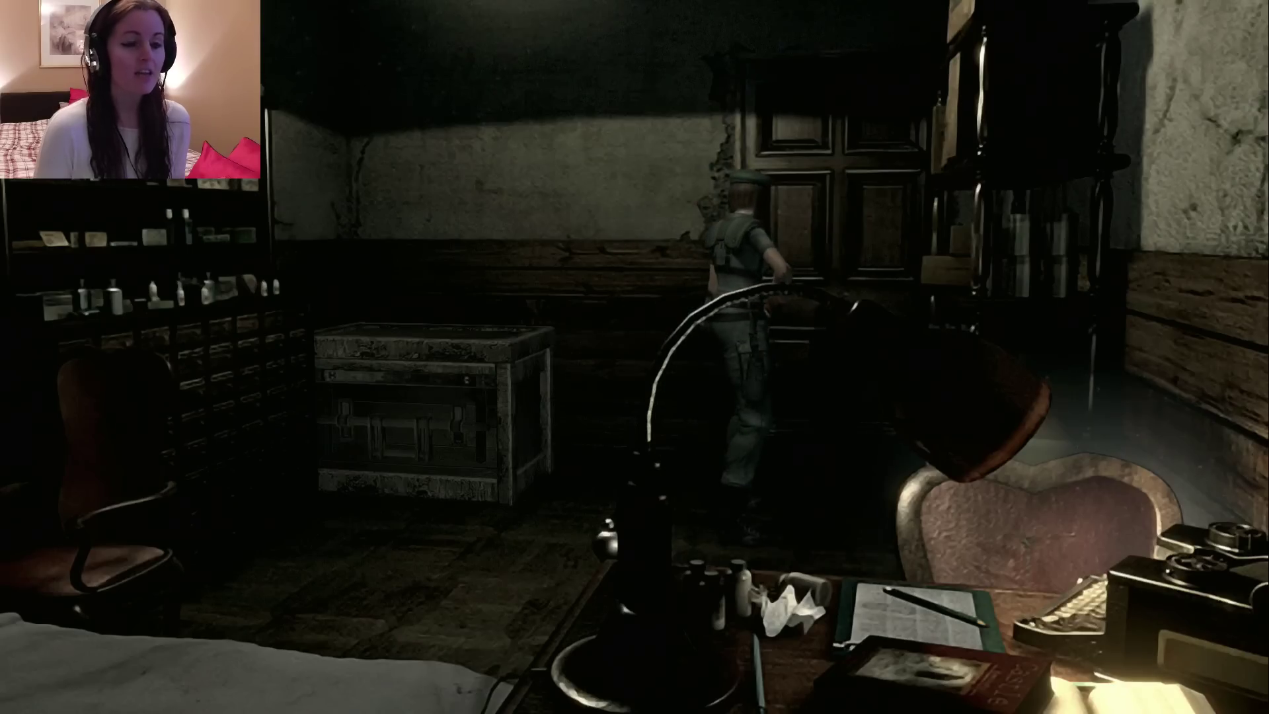
pyautogui.press('Return')
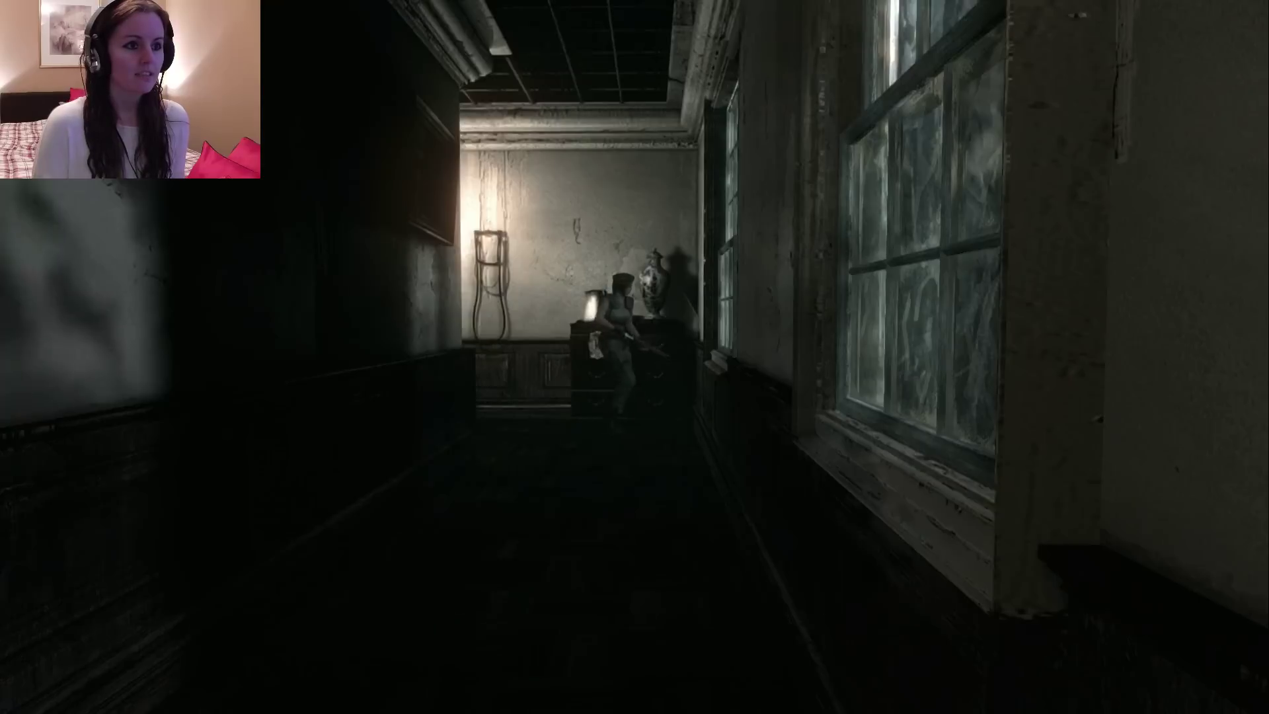
pyautogui.press('Up')
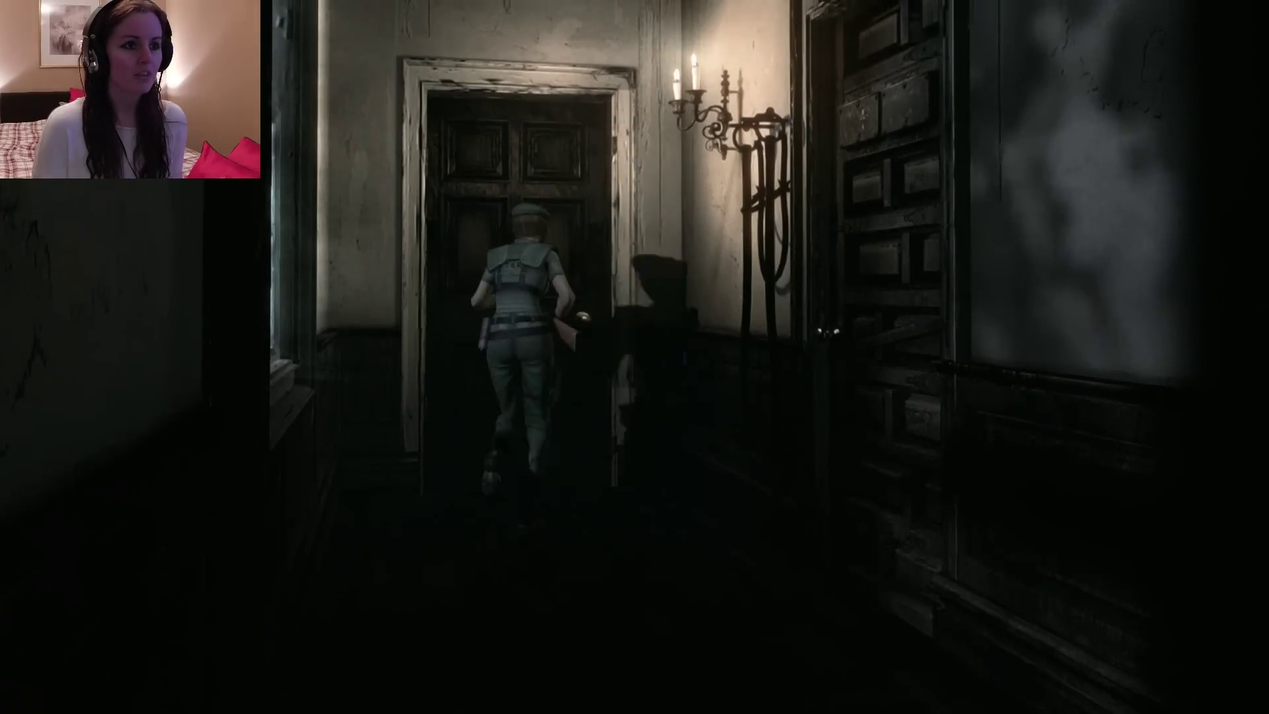
pyautogui.press('space')
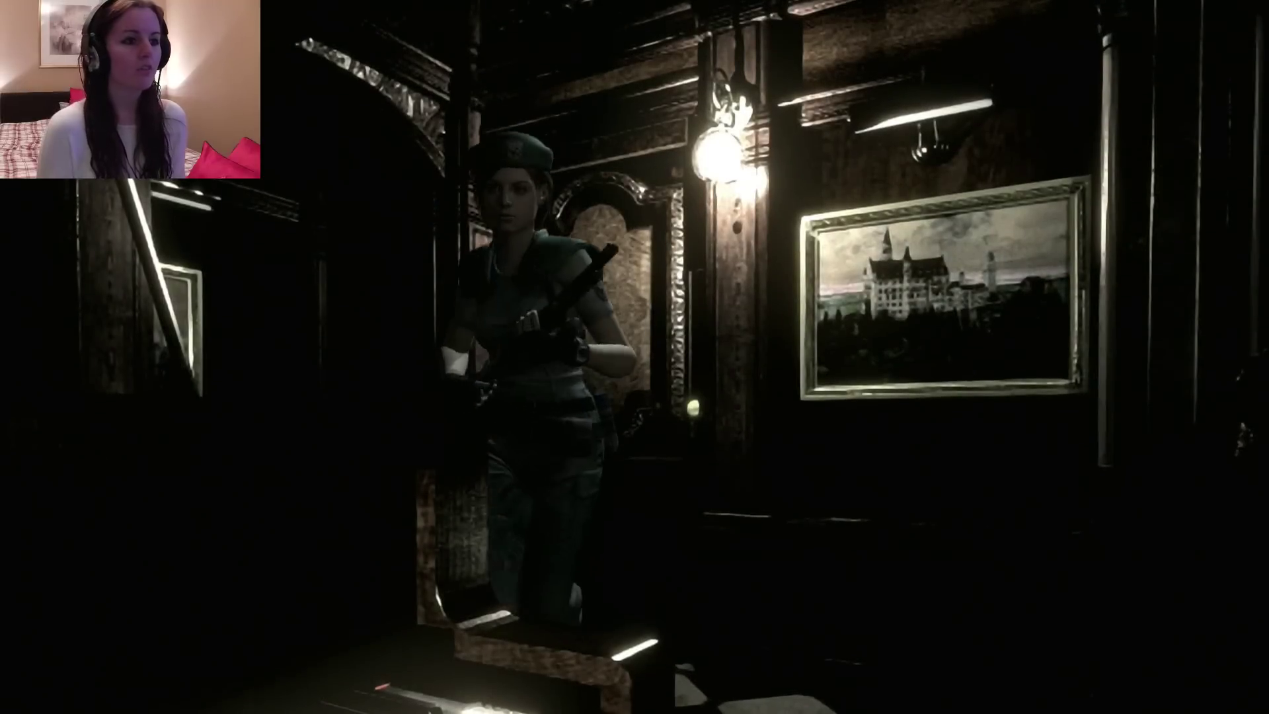
pyautogui.press('Up')
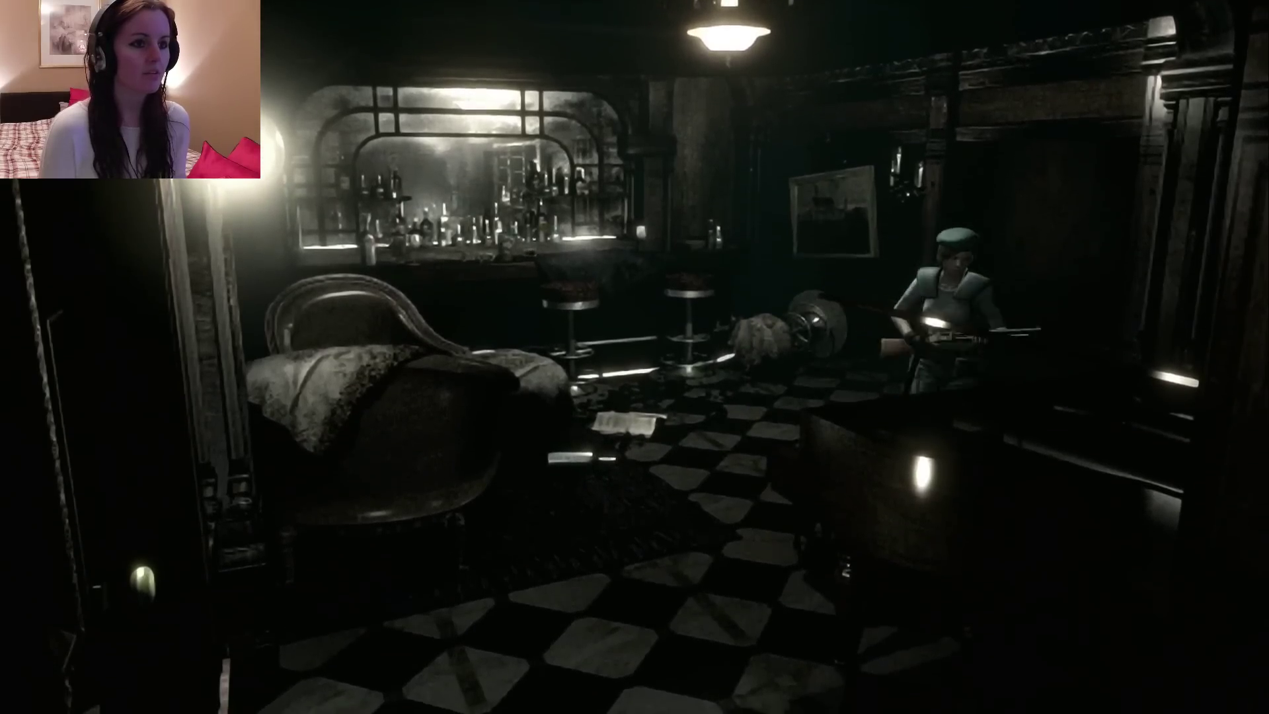
# - Enter the bar room and try using the Sheet Music, getting a 'not necessary' message
pyautogui.press('Tab')
pyautogui.press('Down')
pyautogui.press('Right')
pyautogui.press('Return')
pyautogui.press('Return')
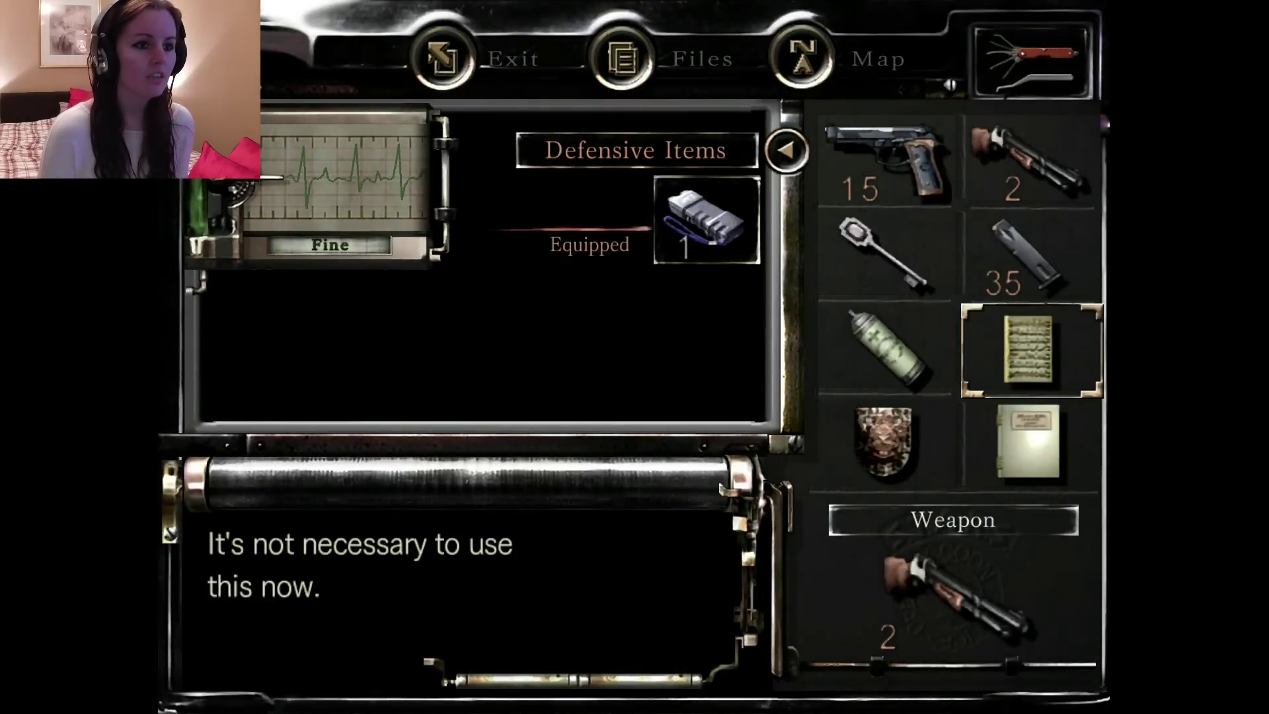
pyautogui.press('Return')
# - Check the file's actions, use the Sheet Music, then walk toward the crest corridor
pyautogui.press('Down')
pyautogui.press('Return')
pyautogui.press('Up')
pyautogui.press('Escape')
pyautogui.press('Up')
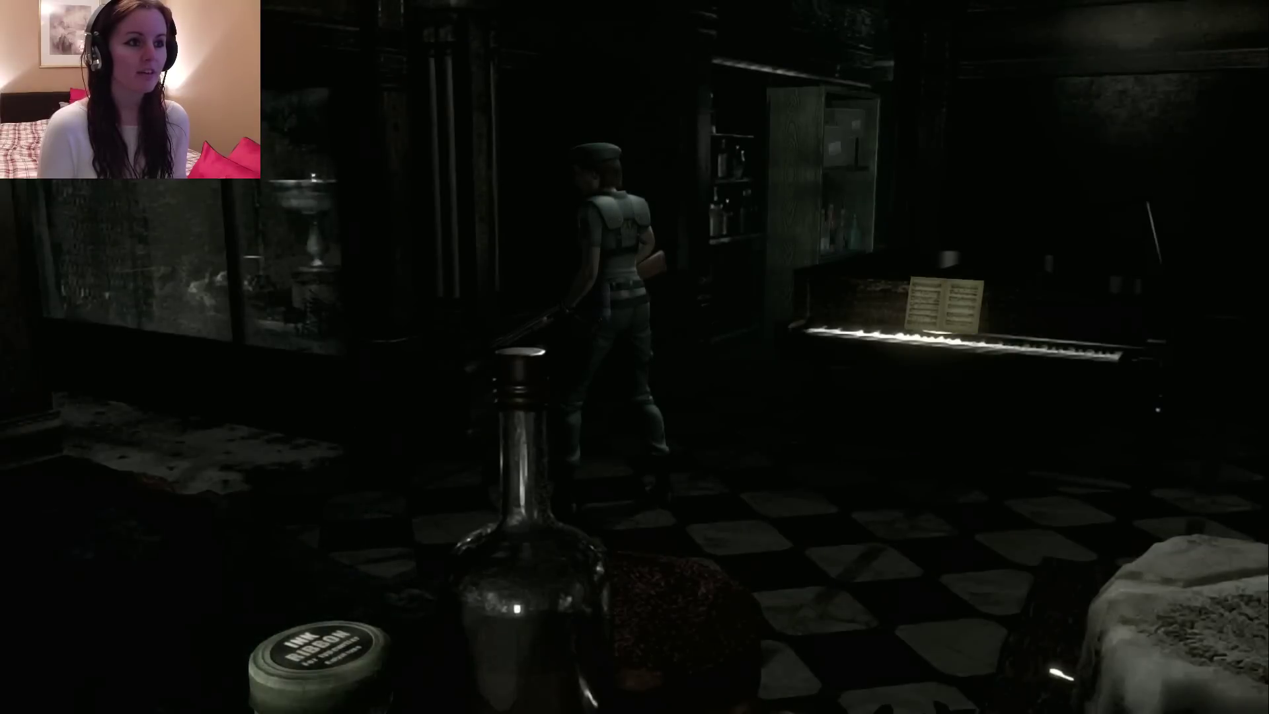
pyautogui.press('Left')
pyautogui.press('Up')
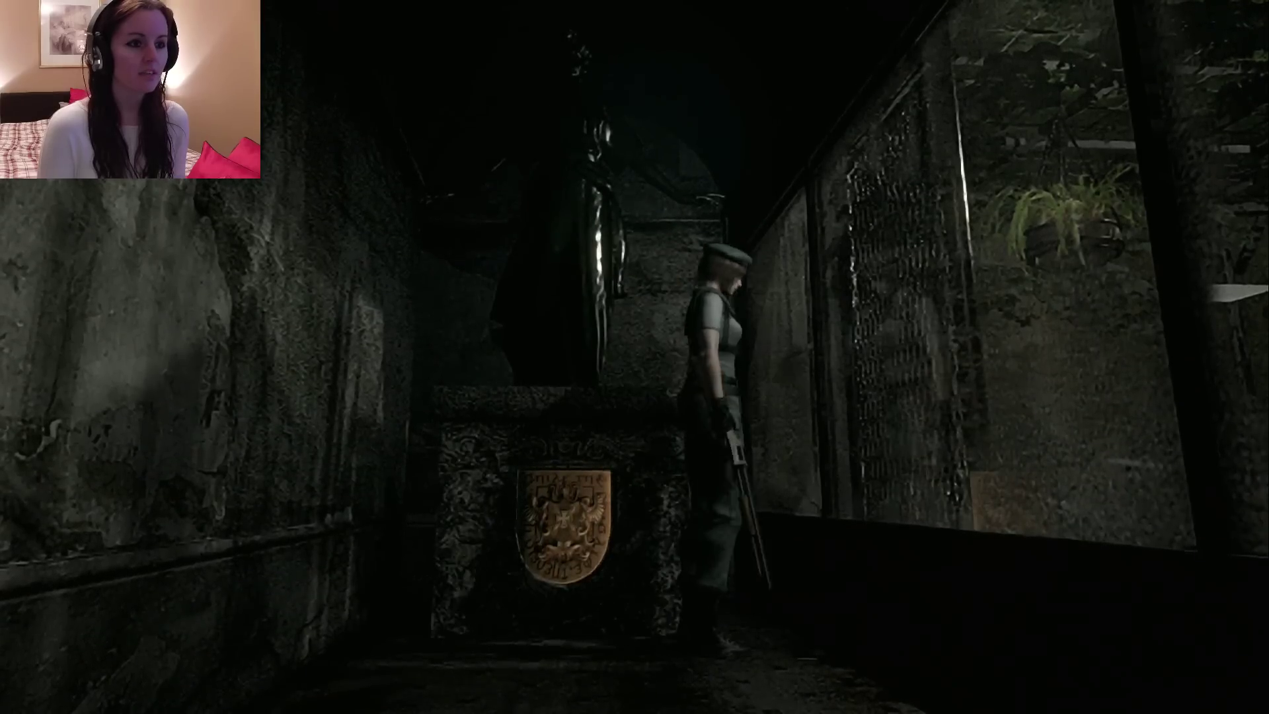
# - Pick up G. Trevor's diary from the floor and read its first pages
pyautogui.press('Return')
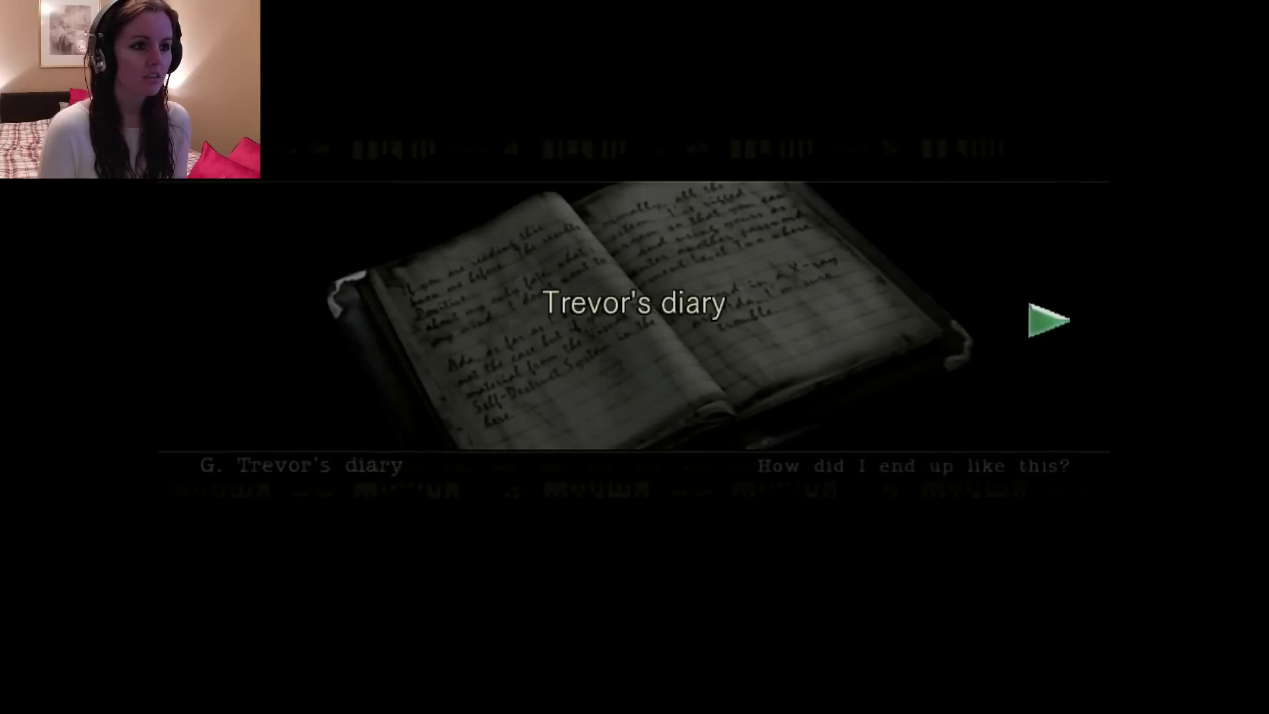
pyautogui.press('Return')
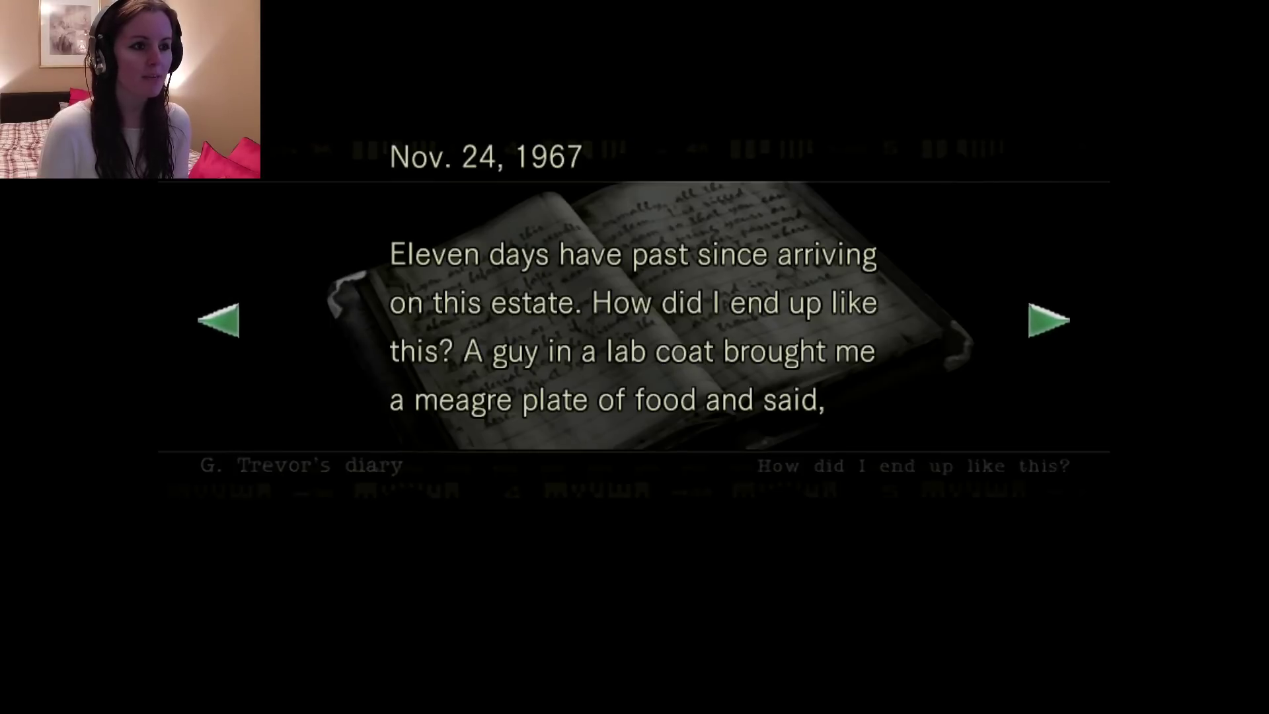
pyautogui.press('Right')
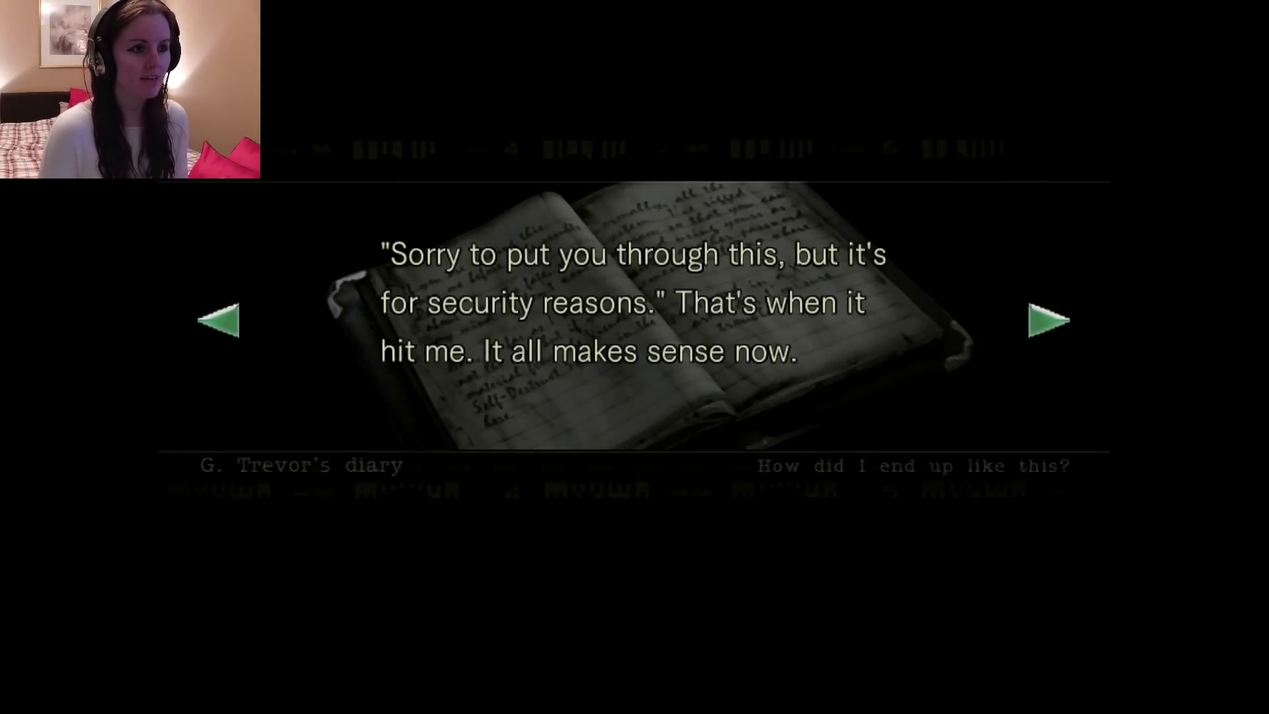
pyautogui.press('Right')
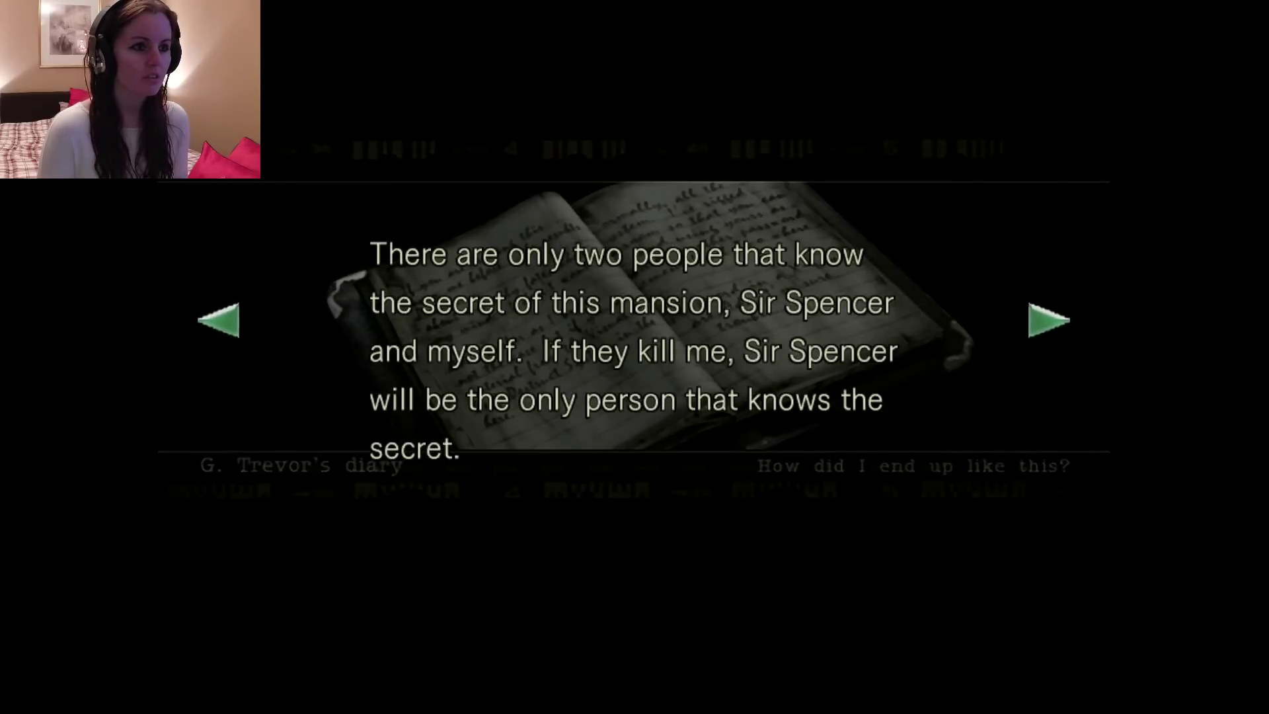
pyautogui.press('Right')
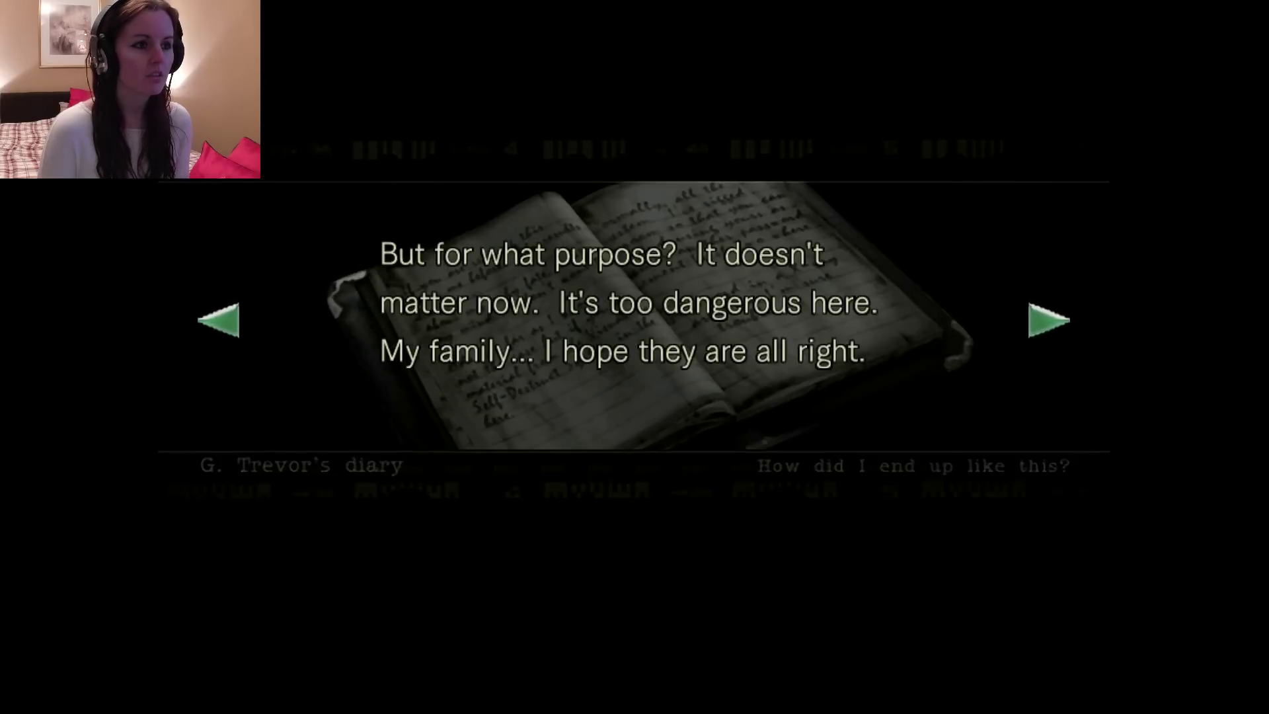
pyautogui.press('Right')
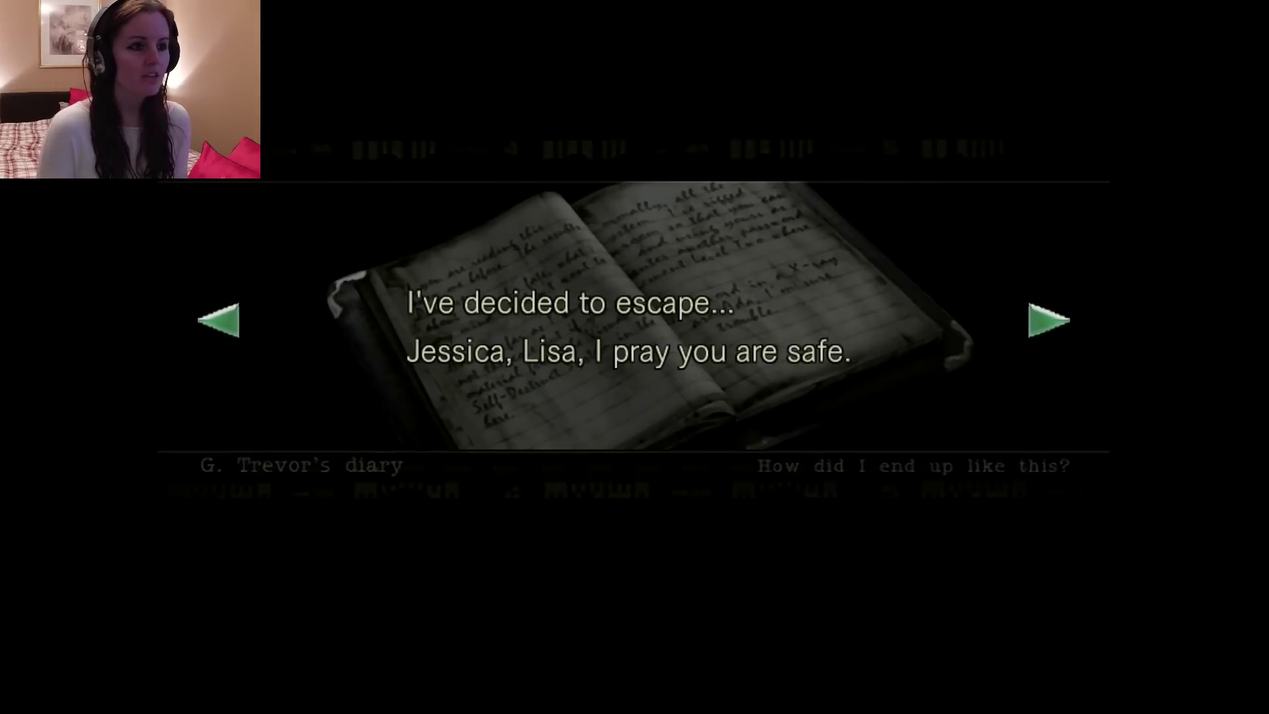
# - Read the Nov. 26 and Nov. 27, 1967 entries, then close the diary
pyautogui.press('Right')
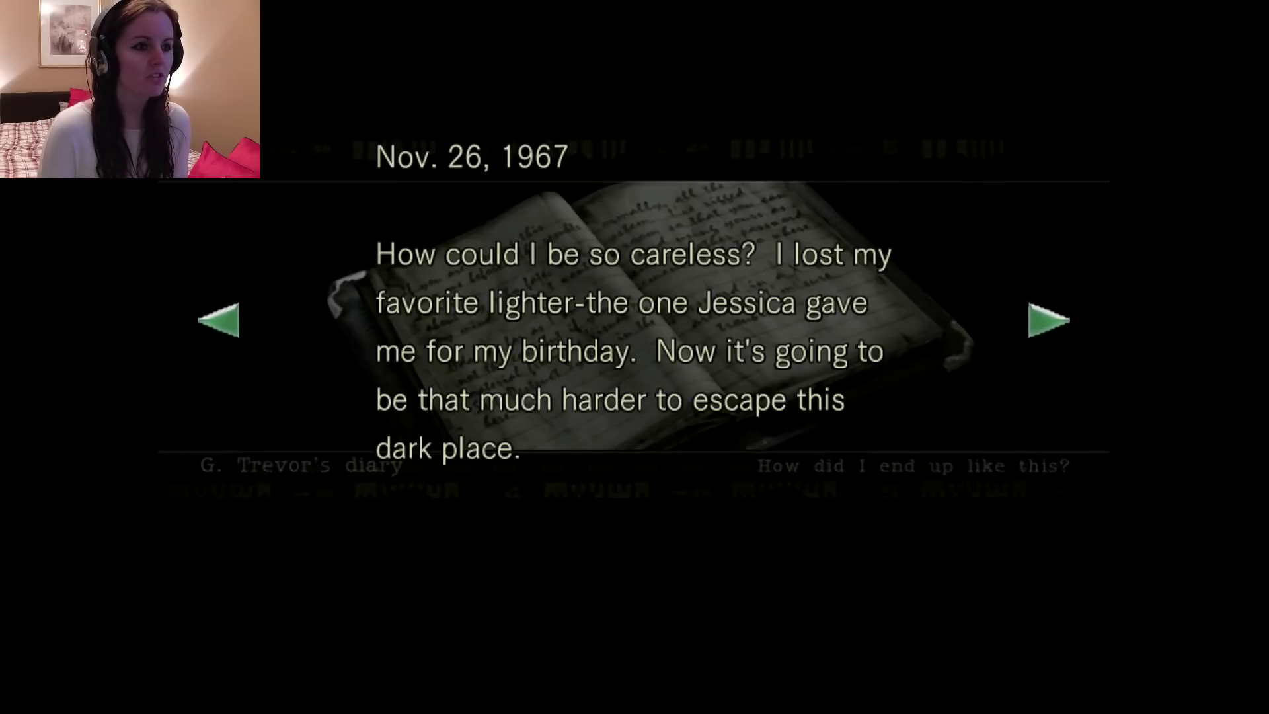
pyautogui.press('Right')
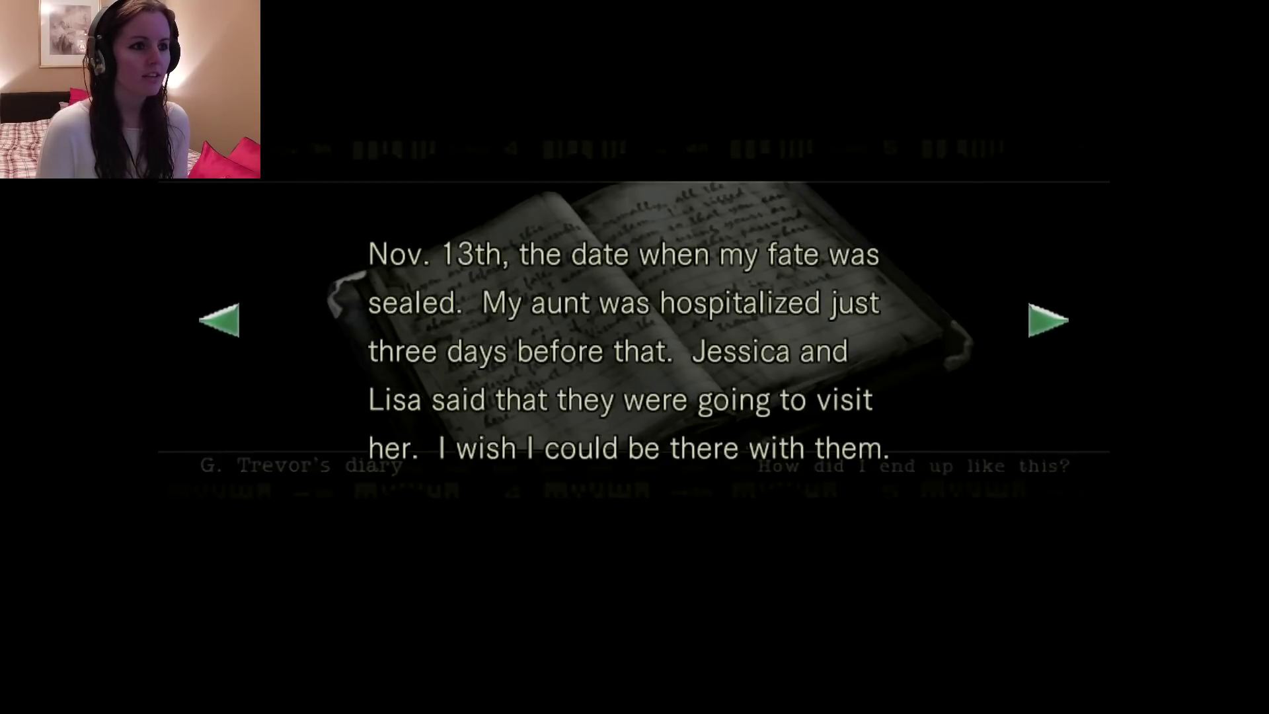
pyautogui.press('Right')
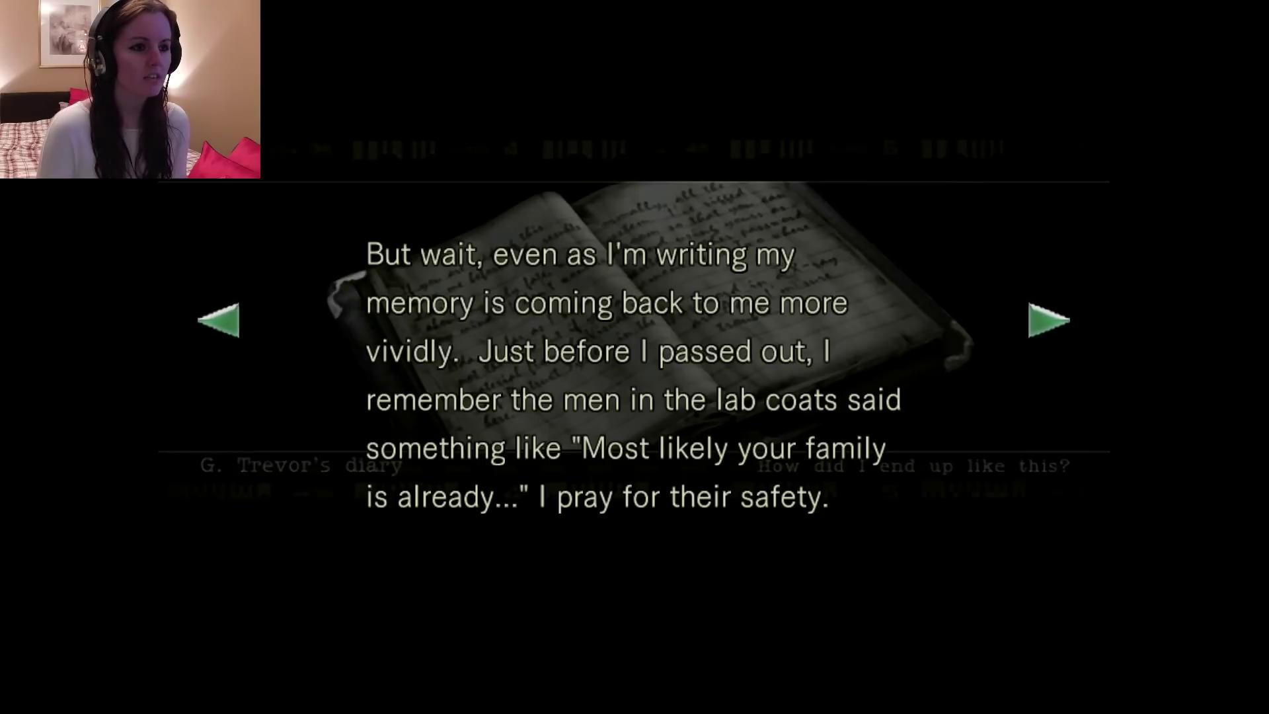
pyautogui.press('Right')
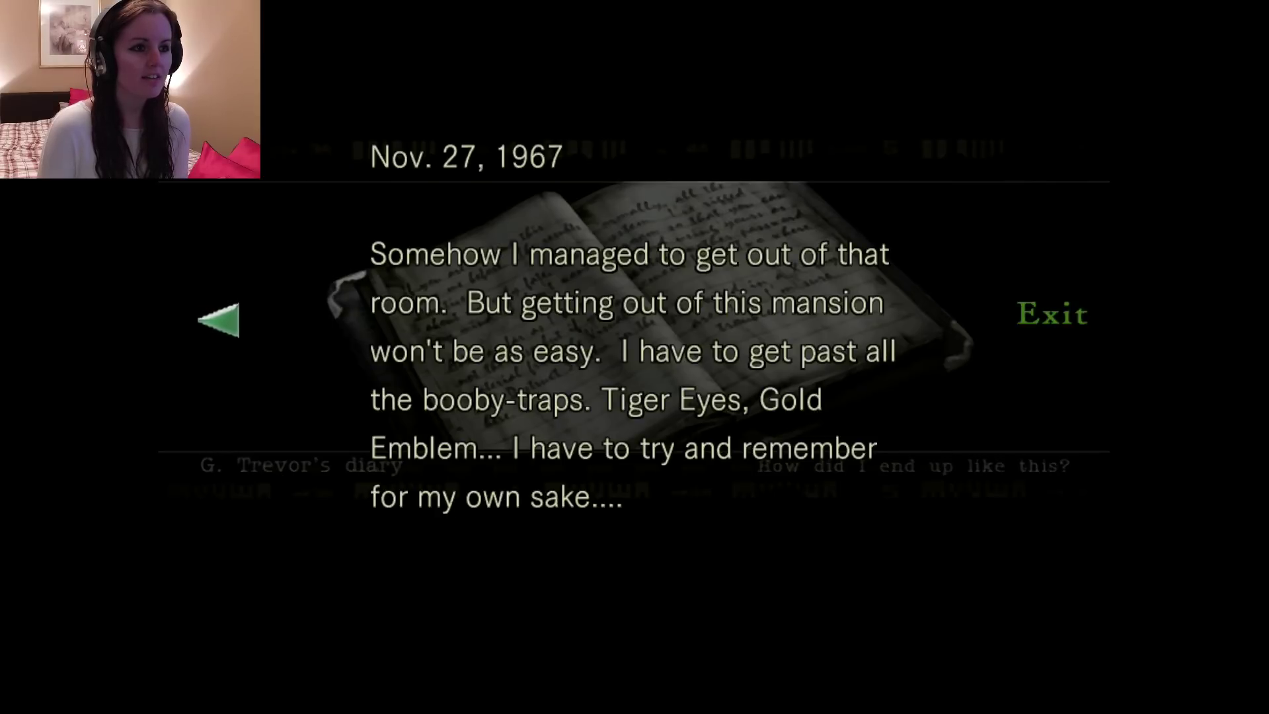
pyautogui.press('Escape')
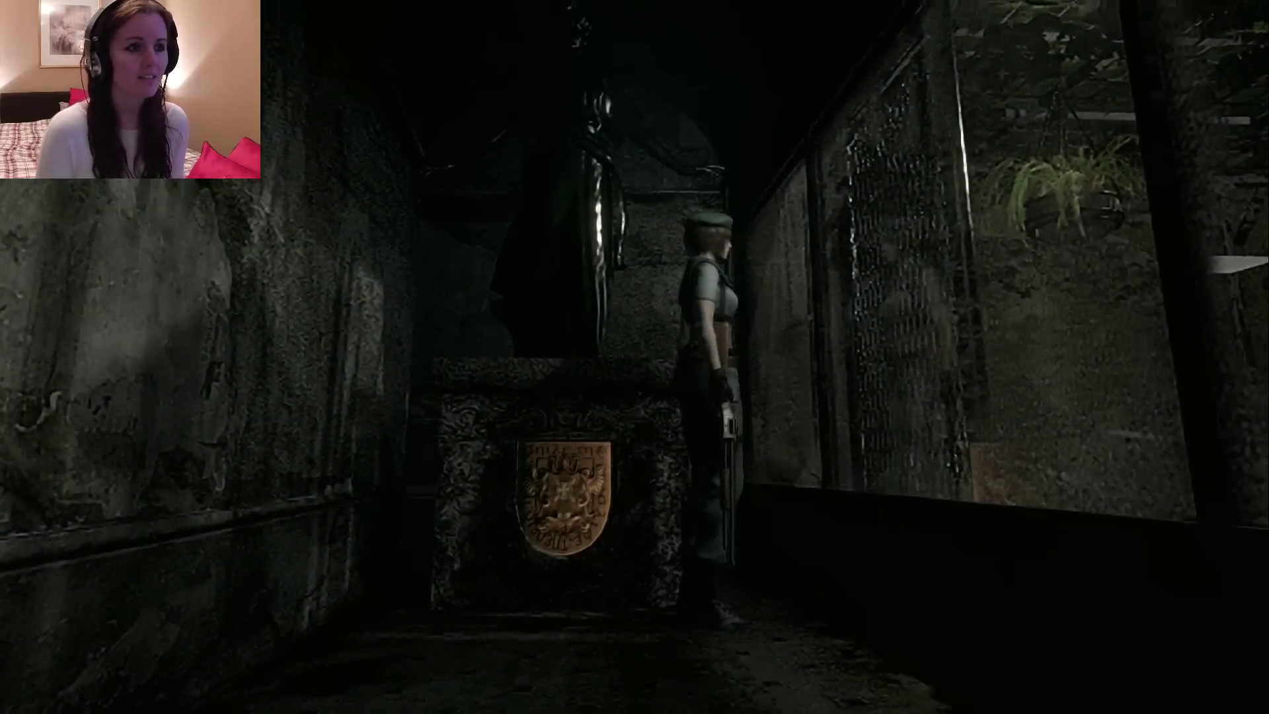
# - Take the Gold Emblem from the wall crest and start down the corridor
pyautogui.press('Return')
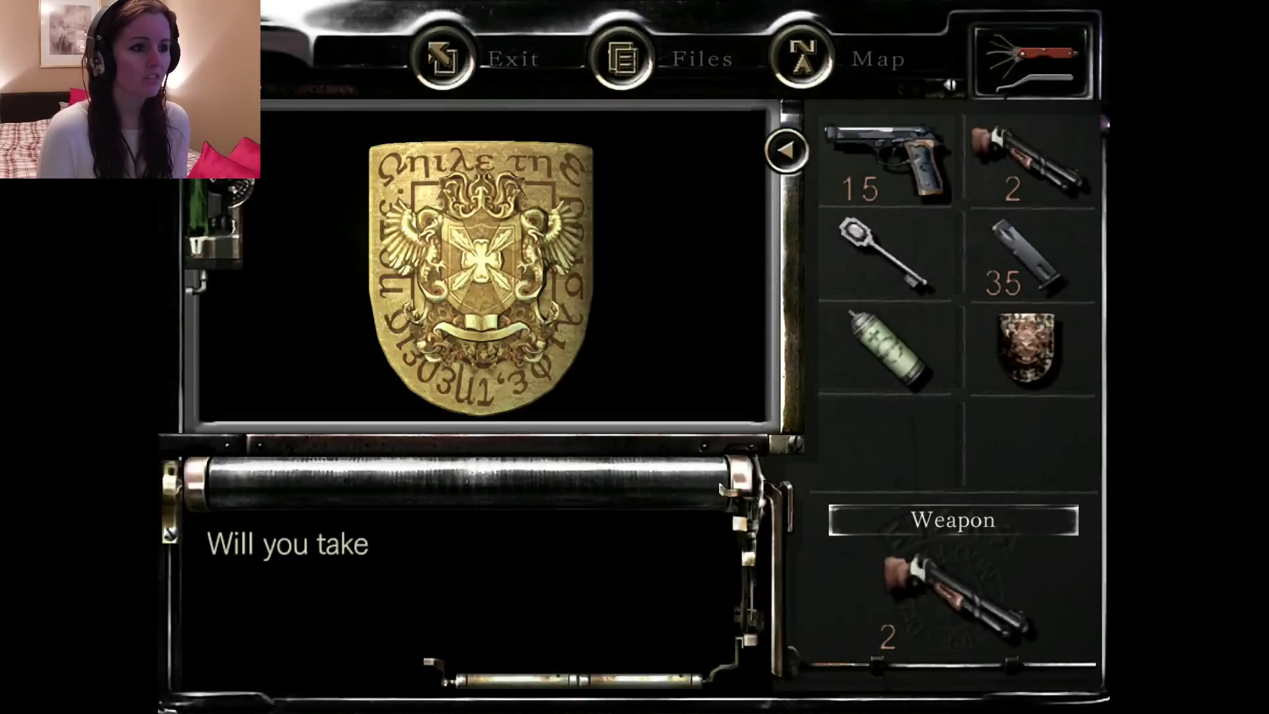
pyautogui.press('Return')
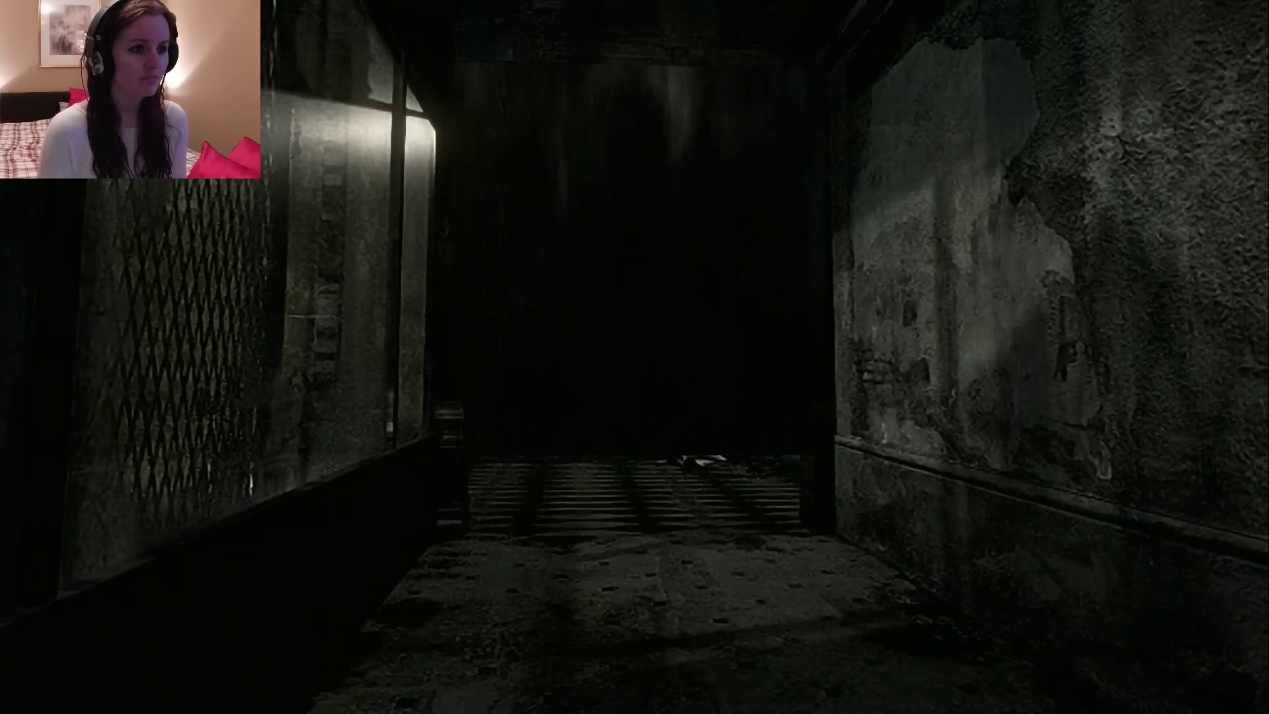
pyautogui.press('Up')
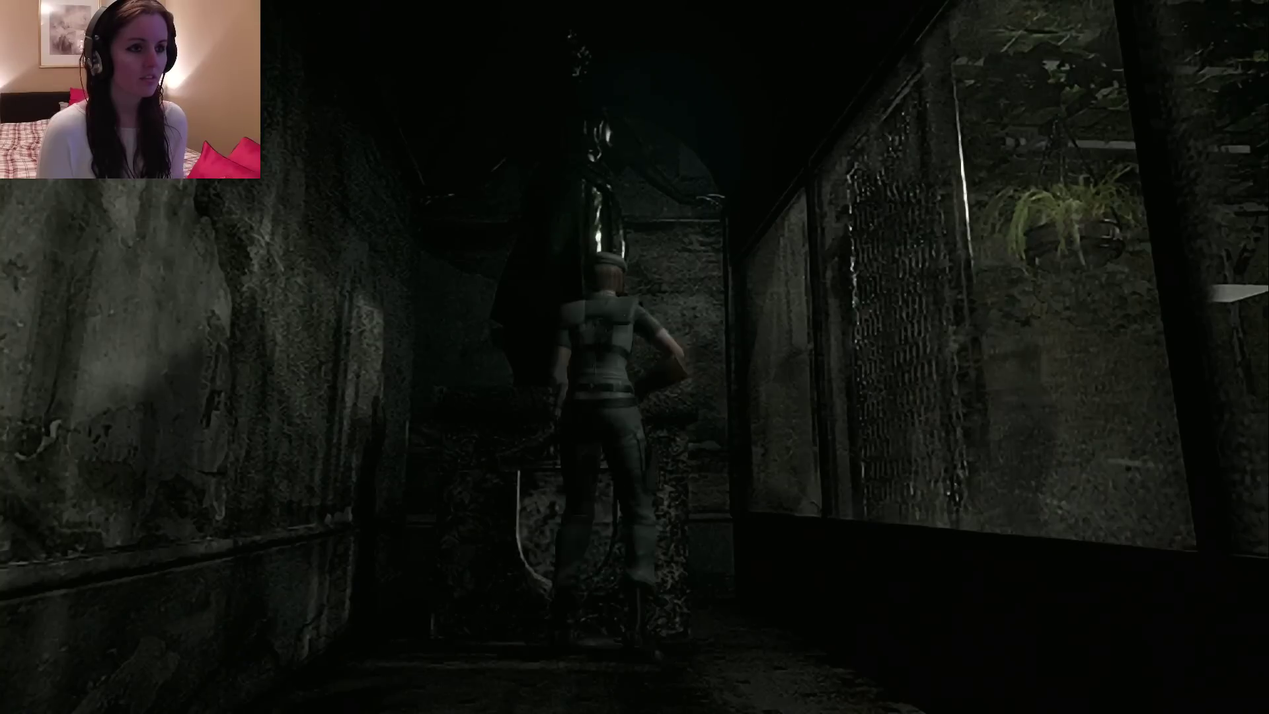
# - Use the emblem from the inventory and walk away from the crest
pyautogui.press('Tab')
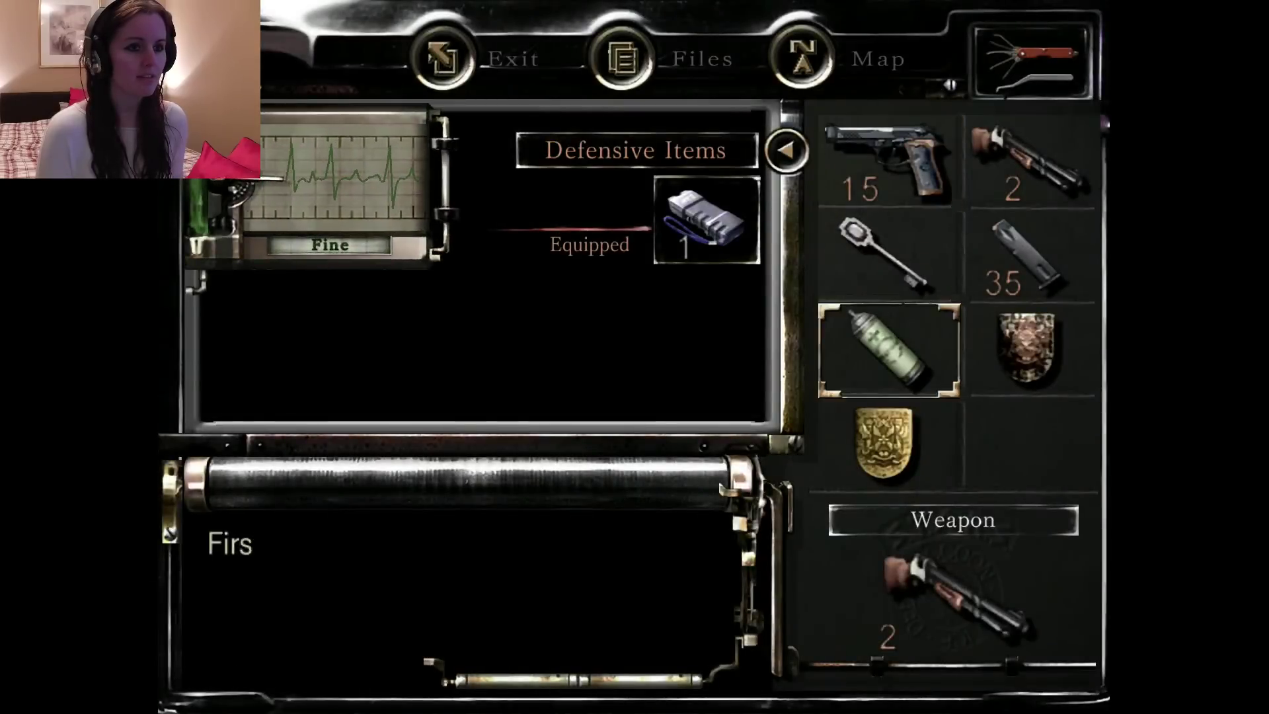
pyautogui.press('Right')
pyautogui.press('Return')
pyautogui.press('Return')
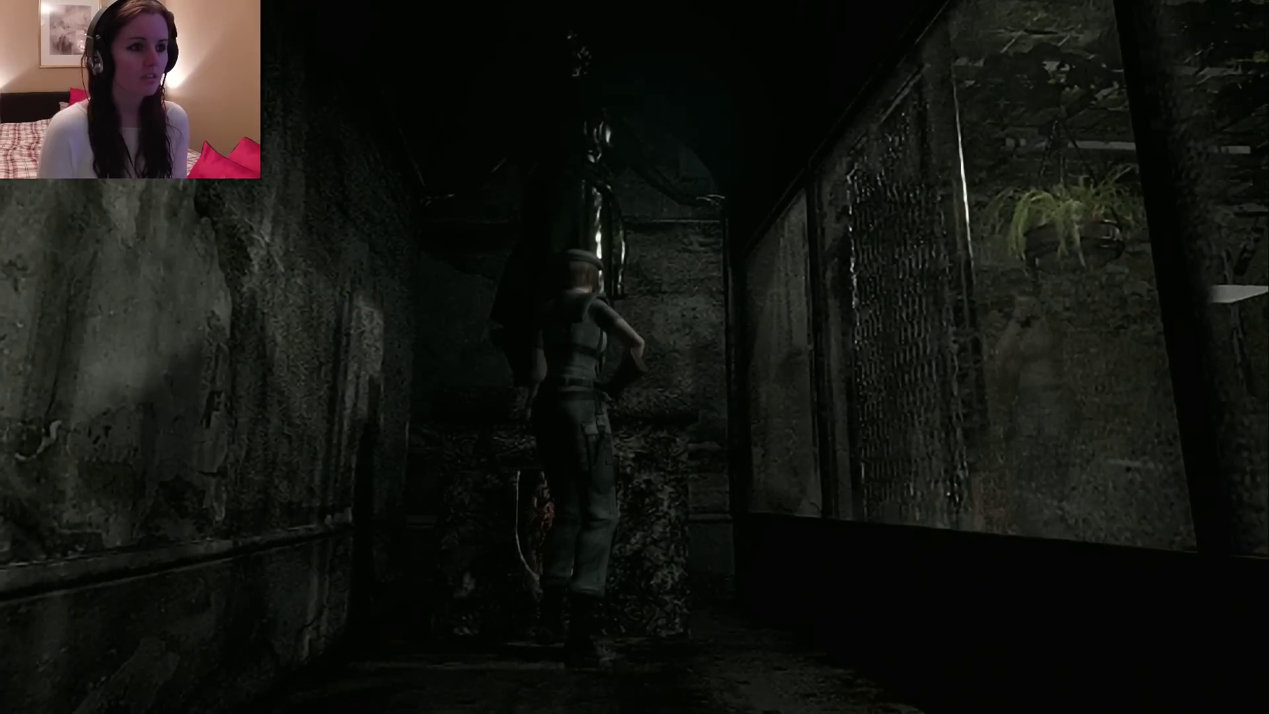
pyautogui.press('Up')
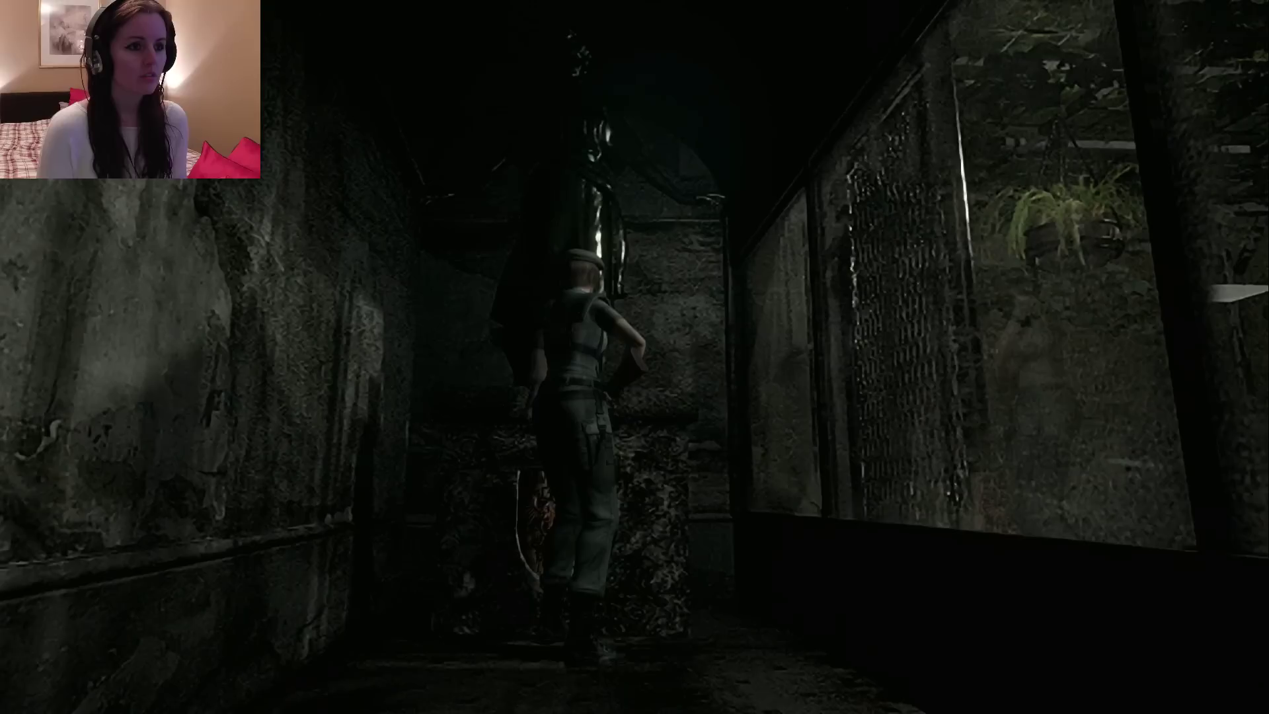
# - Walk back through the piano room, bar and hallway, then use the Gold Emblem
pyautogui.press('Up')
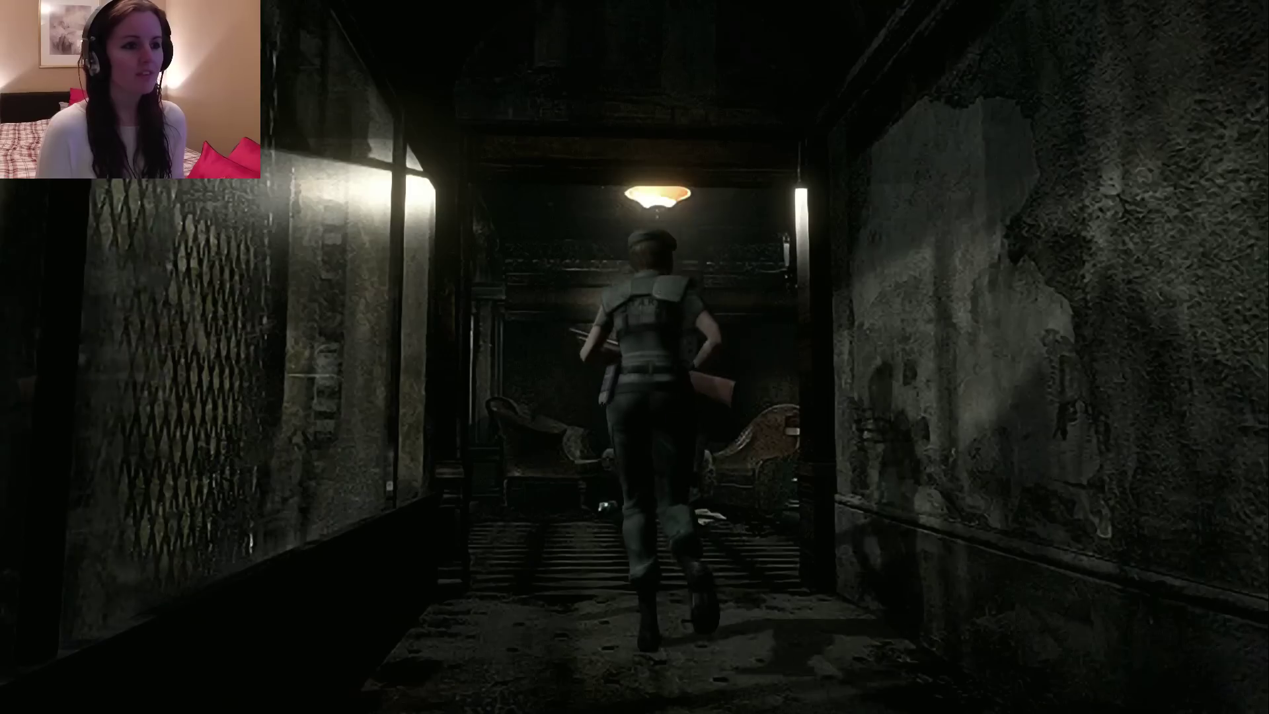
pyautogui.press('Up')
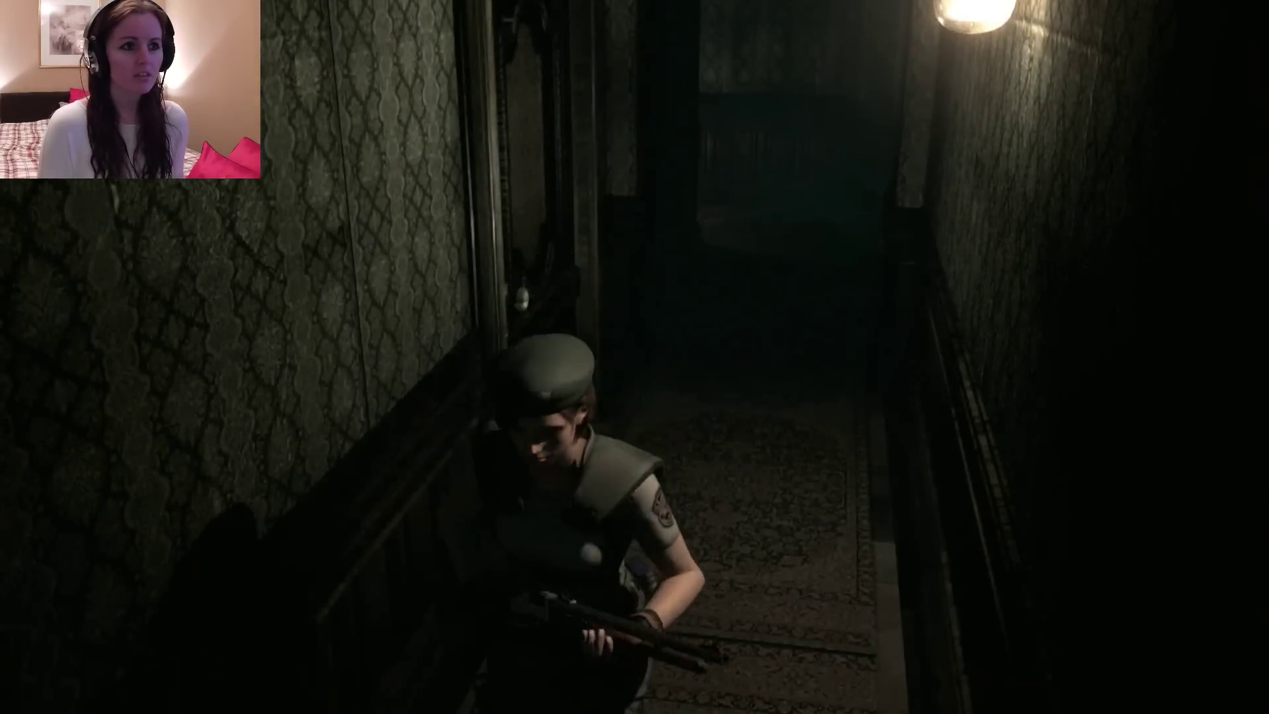
pyautogui.press('w')
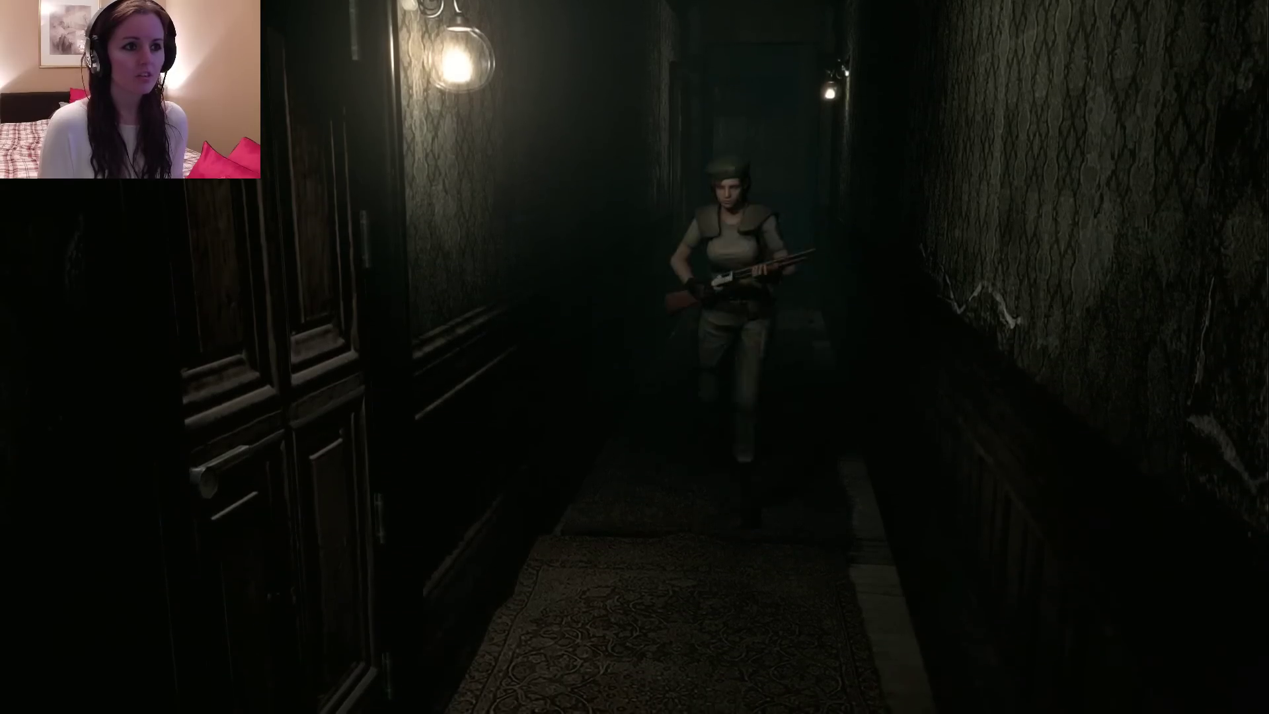
pyautogui.press('w')
pyautogui.press('Return')
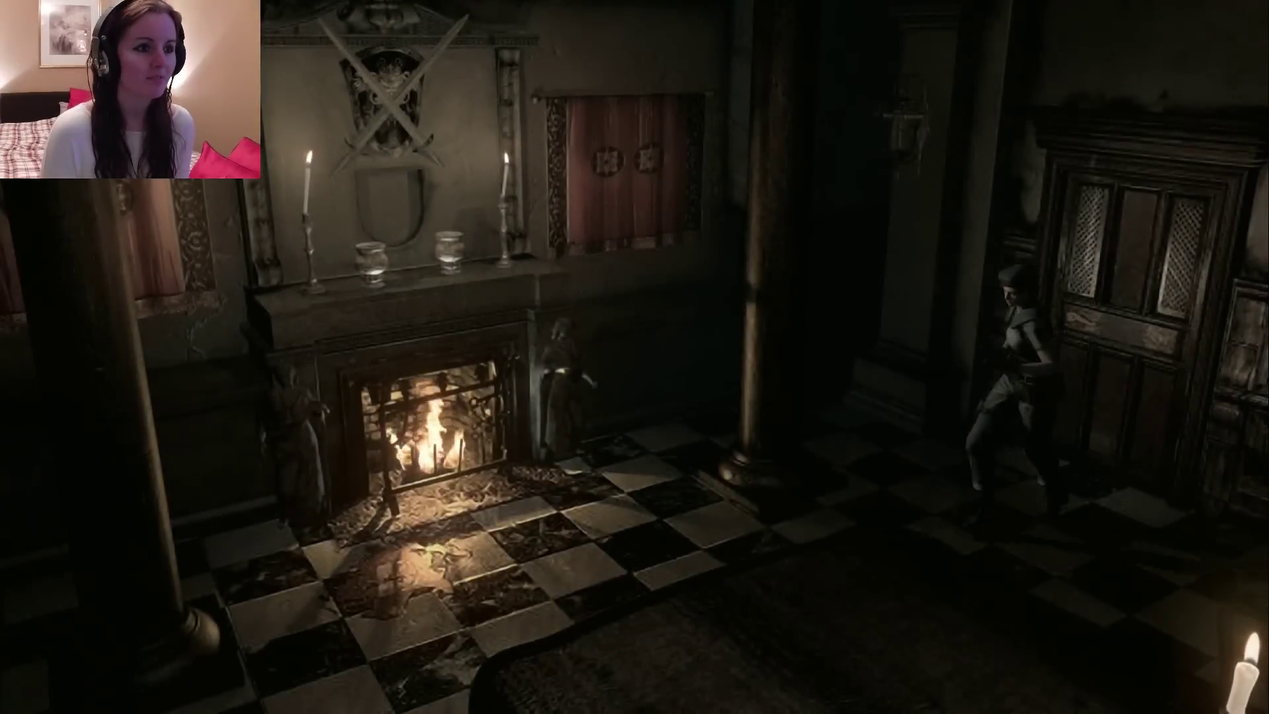
pyautogui.press('Tab')
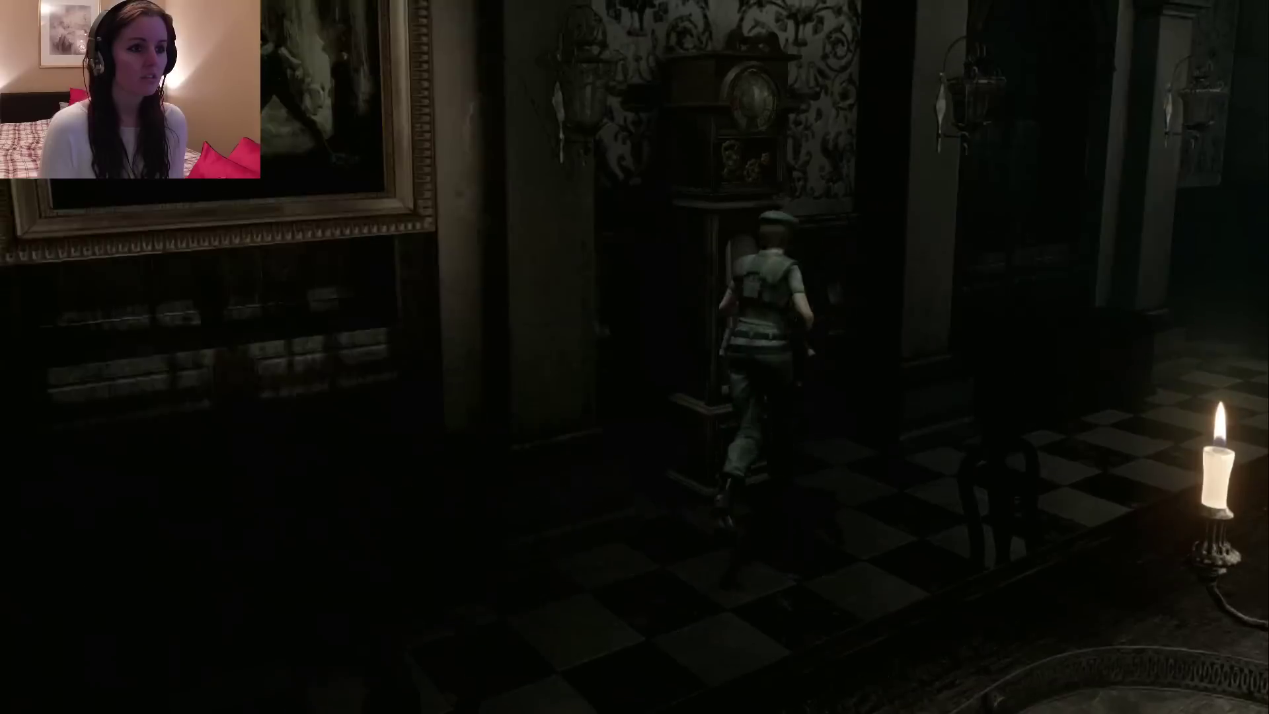
# - Read the grandfather clock's inscription, try turning its gears, then leave the puzzle
pyautogui.press('Return')
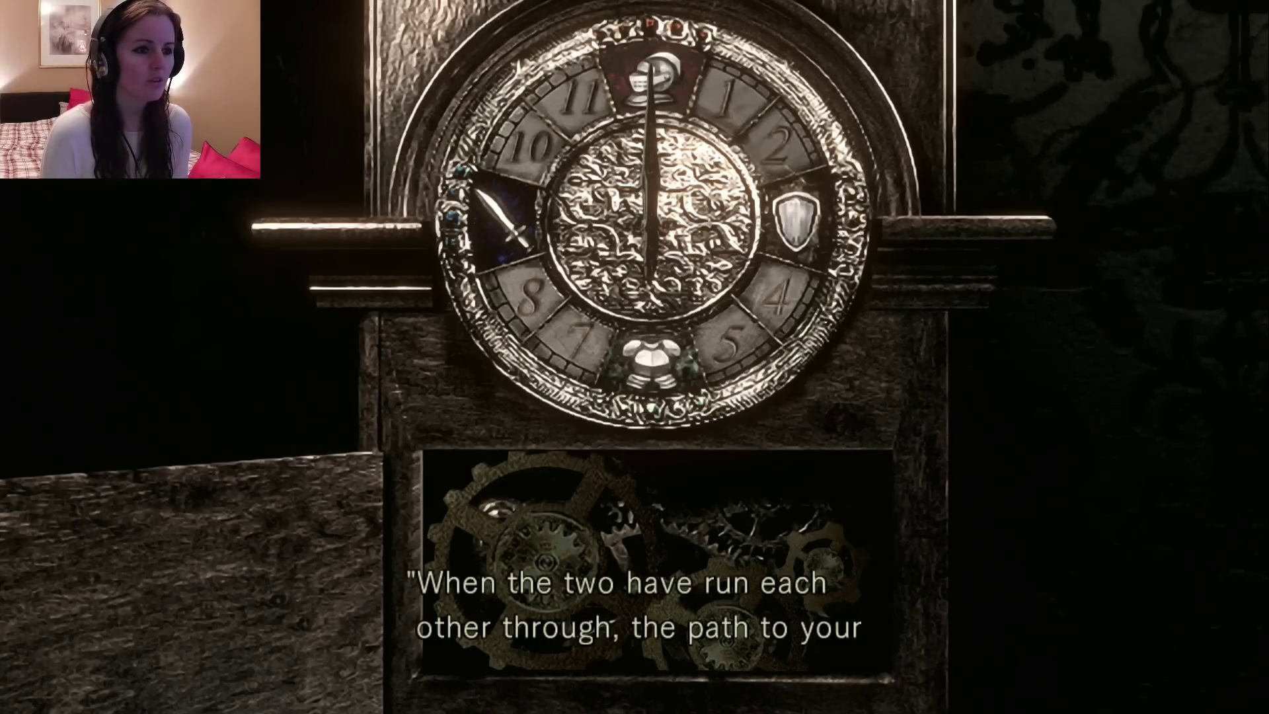
pyautogui.press('Return')
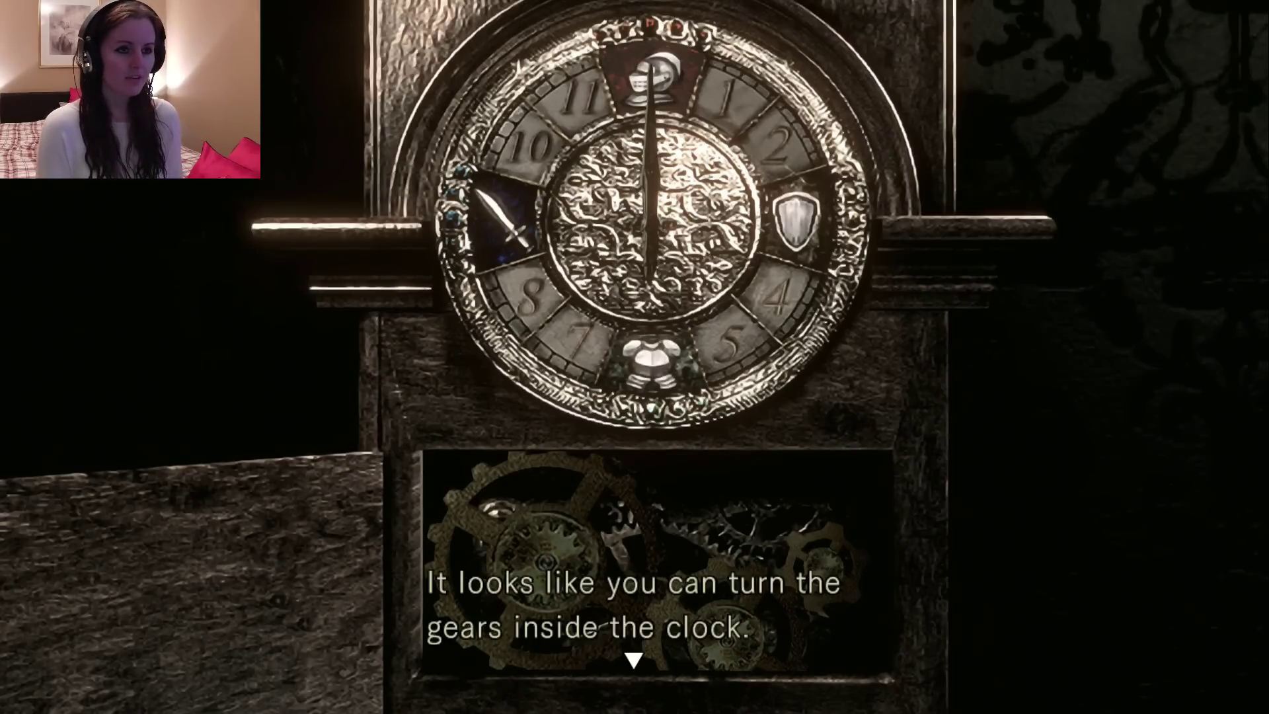
pyautogui.press('Return')
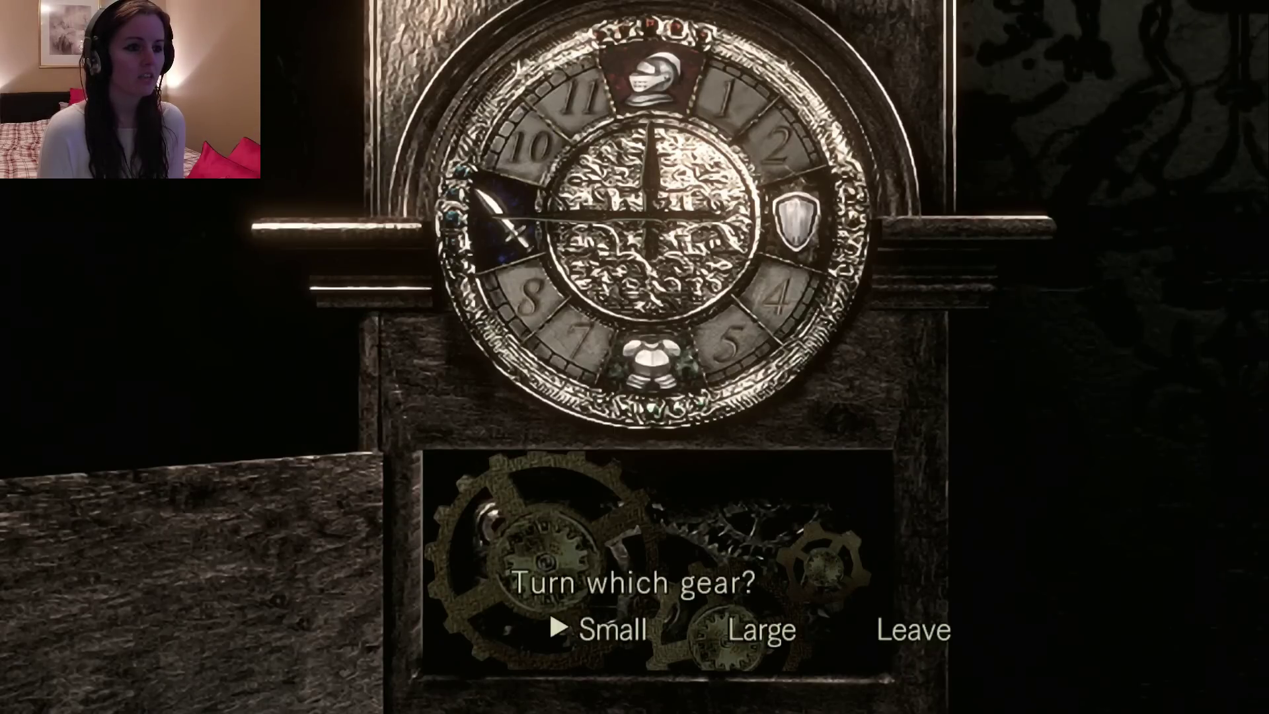
pyautogui.press('Return')
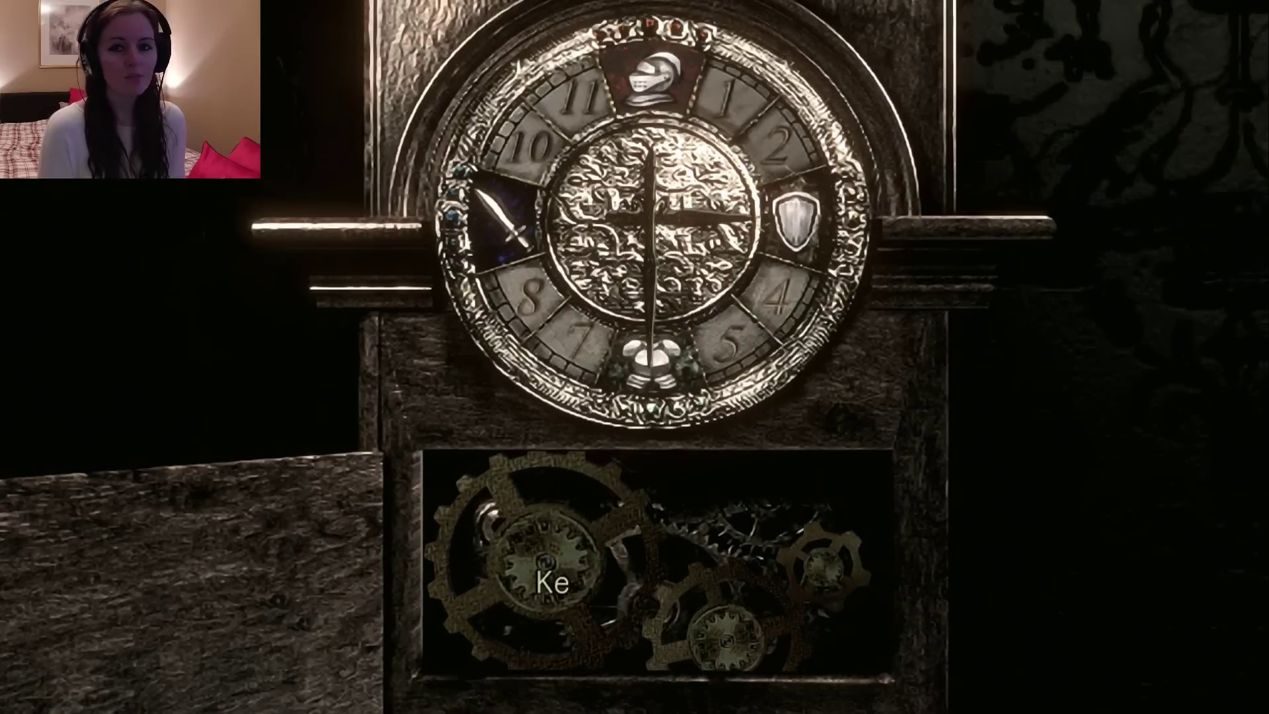
pyautogui.press('Return')
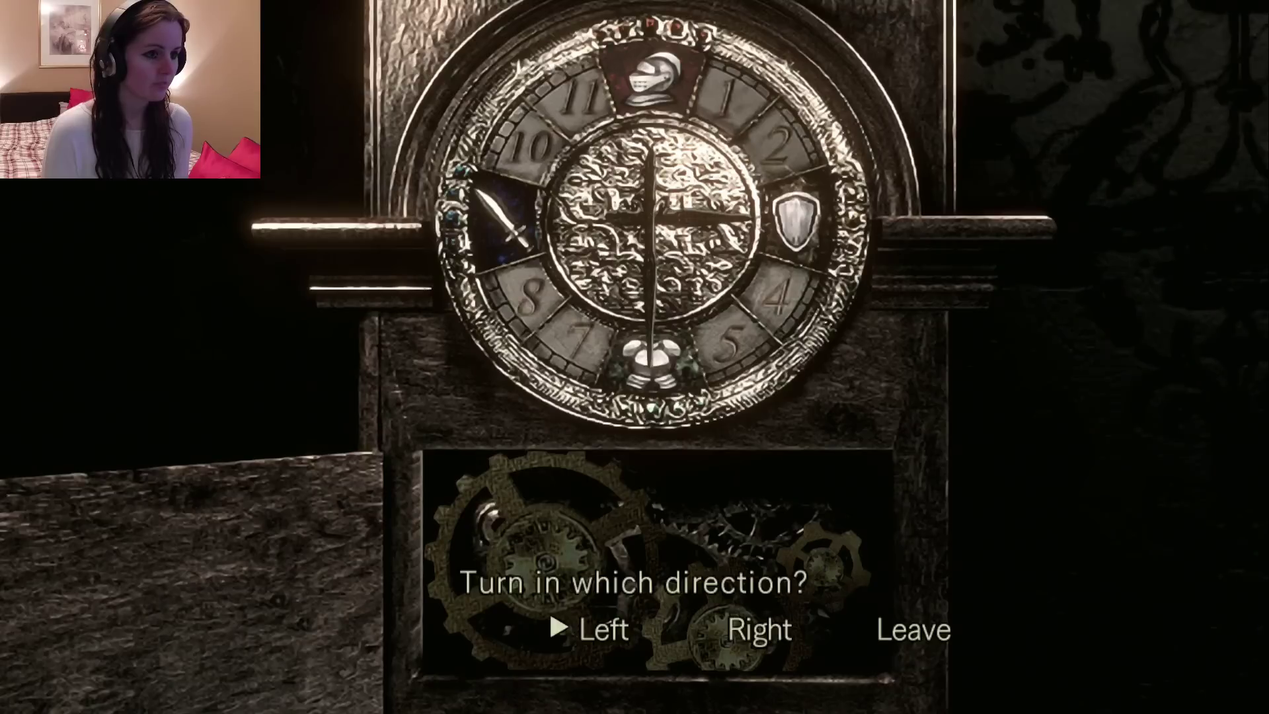
pyautogui.press('Return')
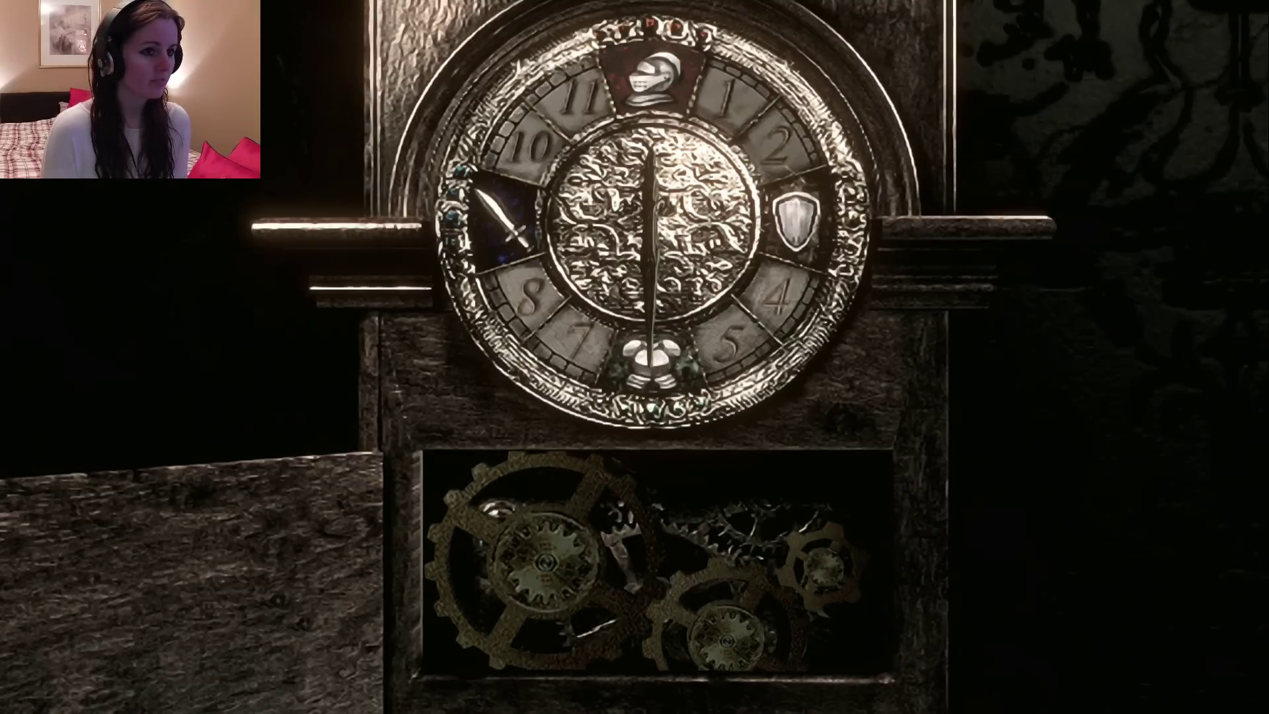
pyautogui.press('Right')
pyautogui.press('Return')
pyautogui.press('Return')
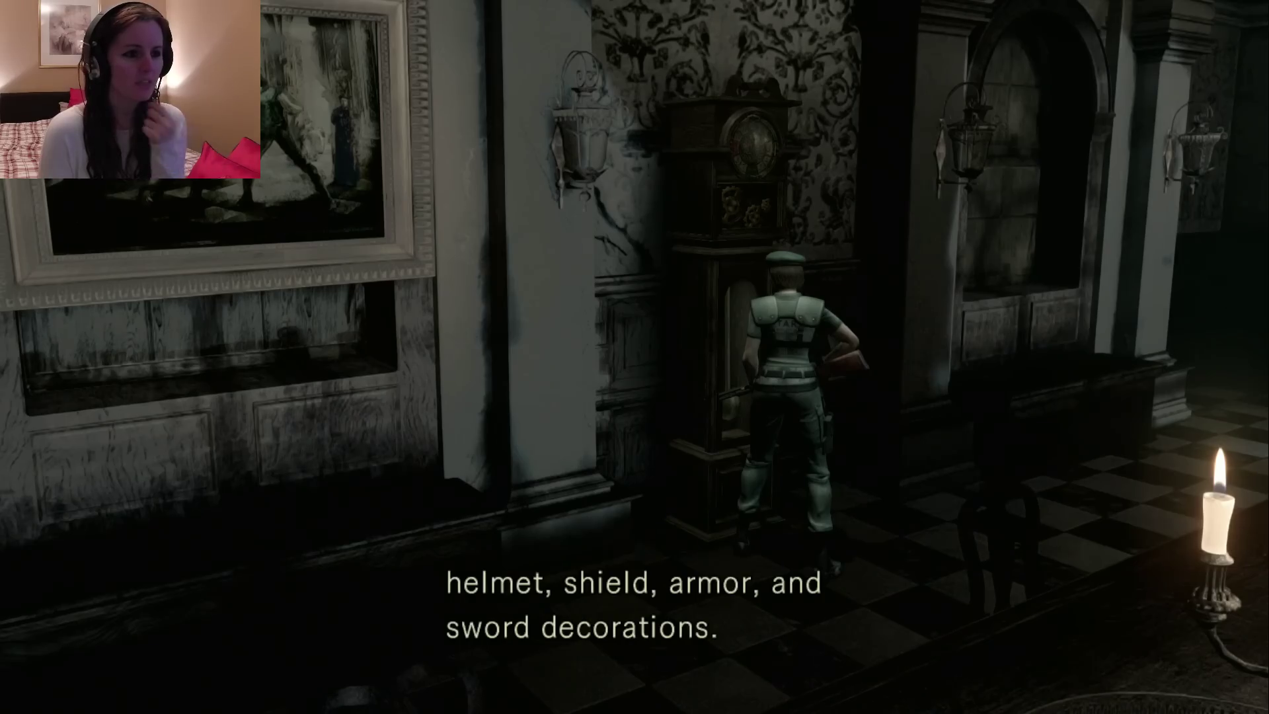
# - Select the Armor Key in the inventory and cancel a combine attempt
pyautogui.press('Return')
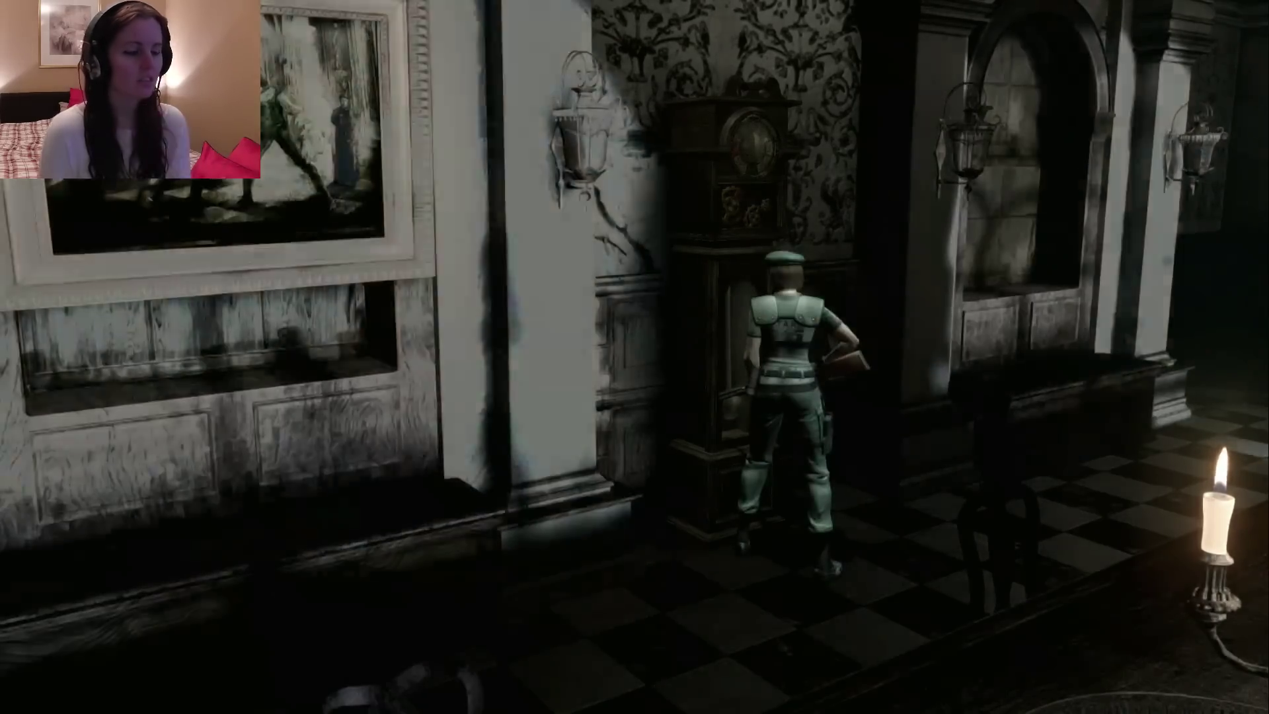
pyautogui.press('Tab')
pyautogui.press('Down')
pyautogui.press('Return')
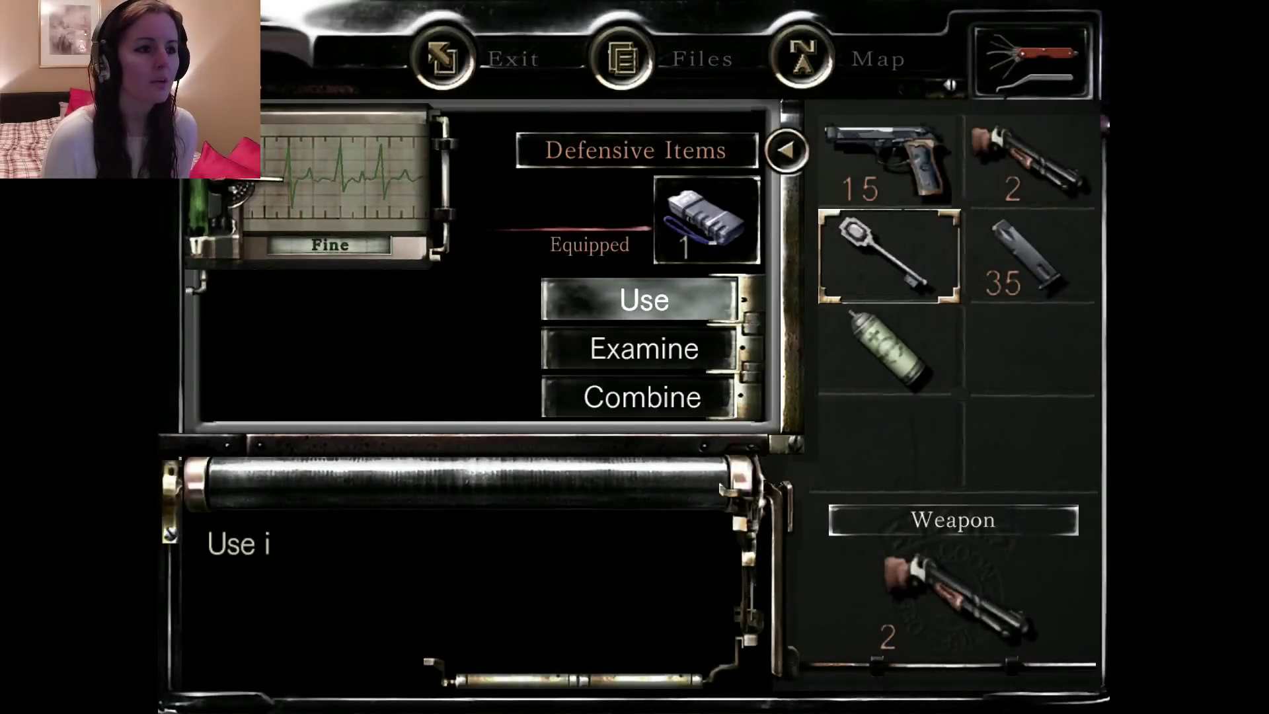
pyautogui.press('Up')
pyautogui.press('Return')
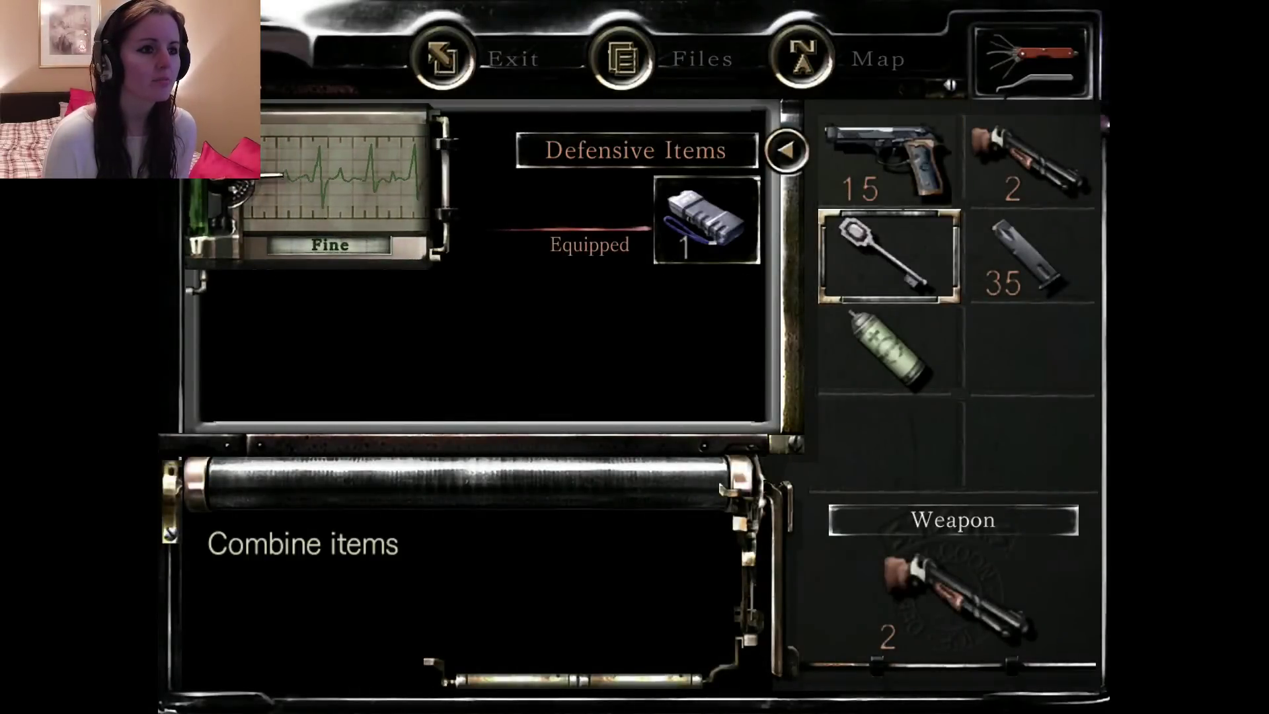
pyautogui.press('Escape')
# - Examine the Armor Key's engraving, then return to the clock puzzle
pyautogui.press('Up')
pyautogui.press('Return')
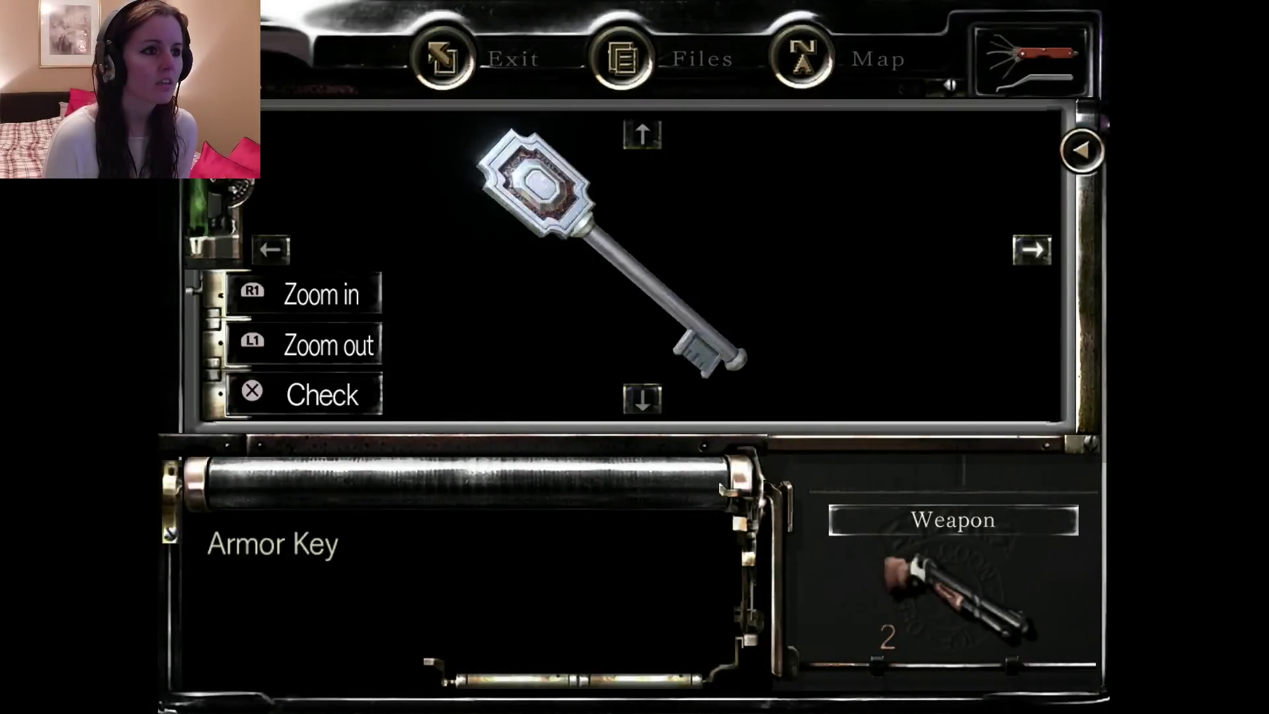
pyautogui.press('Right')
pyautogui.press('Return')
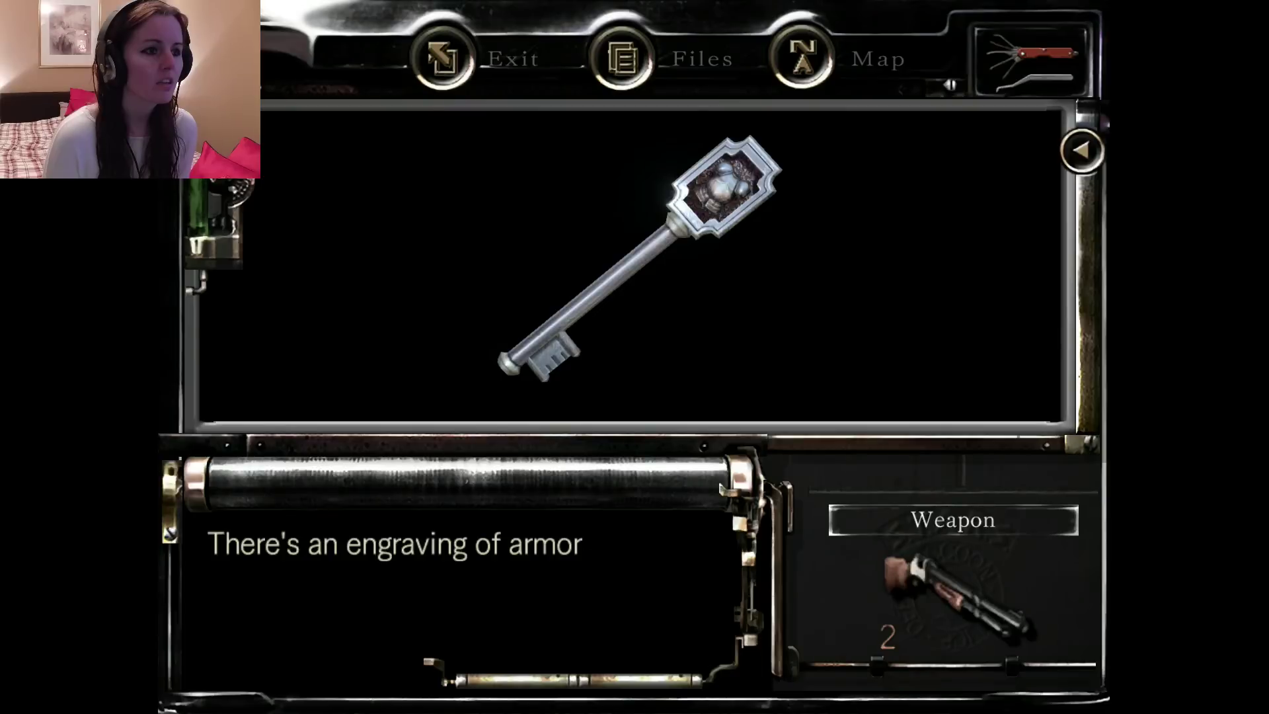
pyautogui.press('Return')
pyautogui.press('Escape')
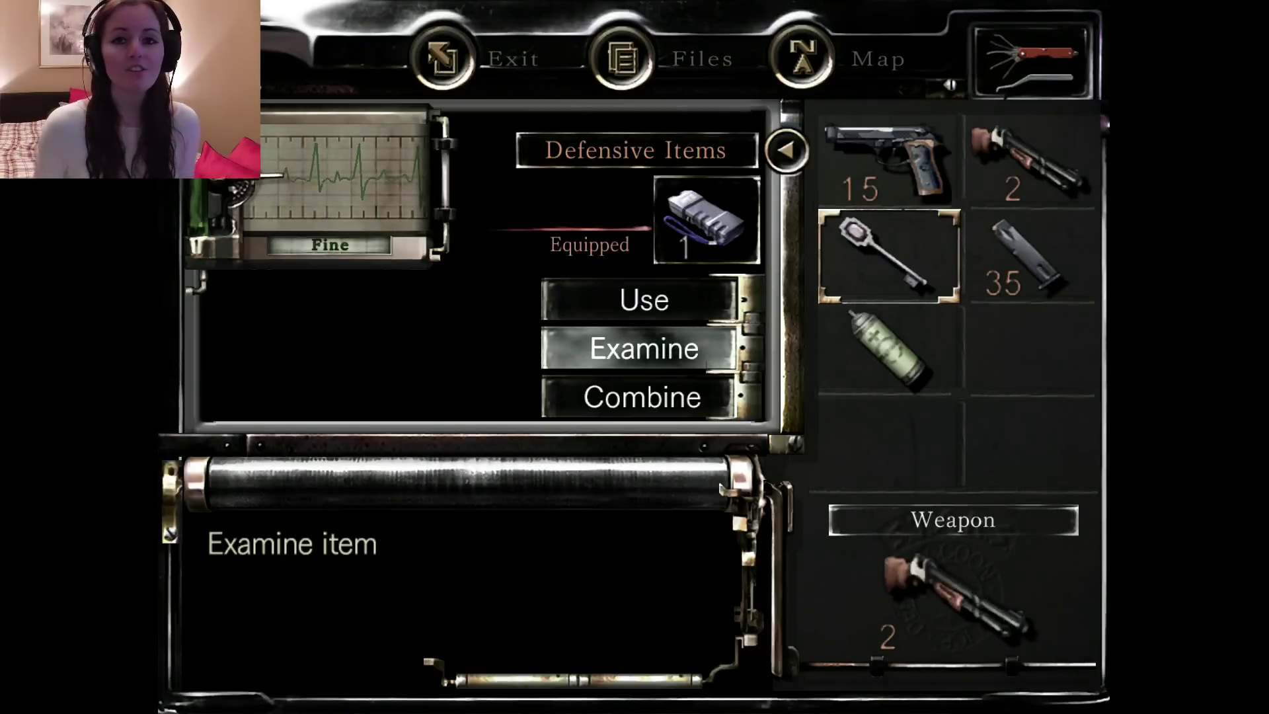
pyautogui.press('Escape')
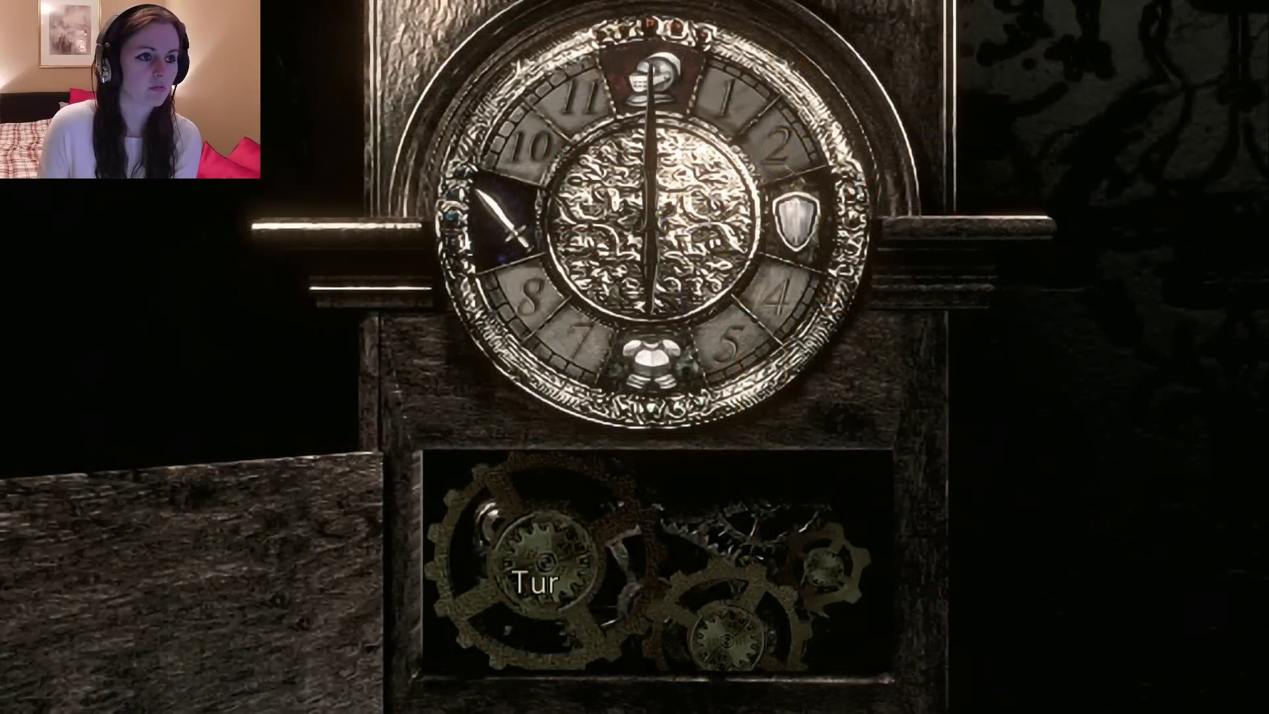
# - Leave the gear puzzle, enter the recess beside the clock, and examine the Shield Key
pyautogui.press('Return')
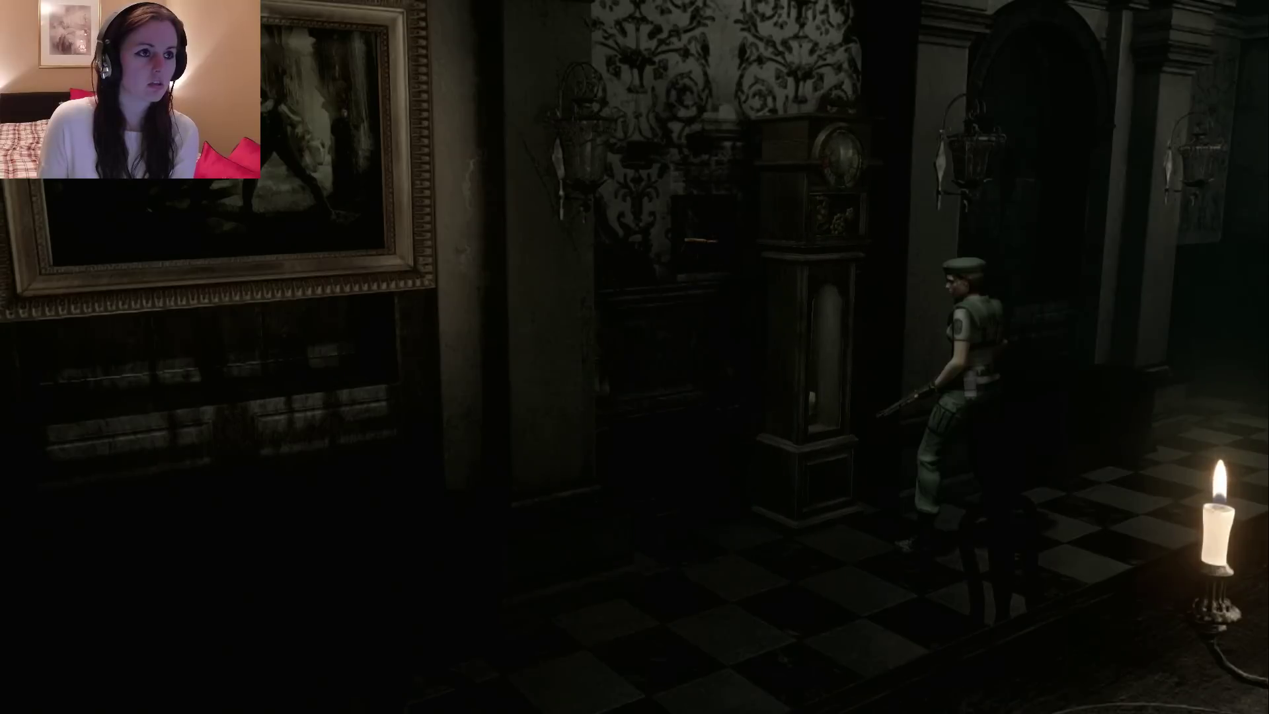
pyautogui.press('Left')
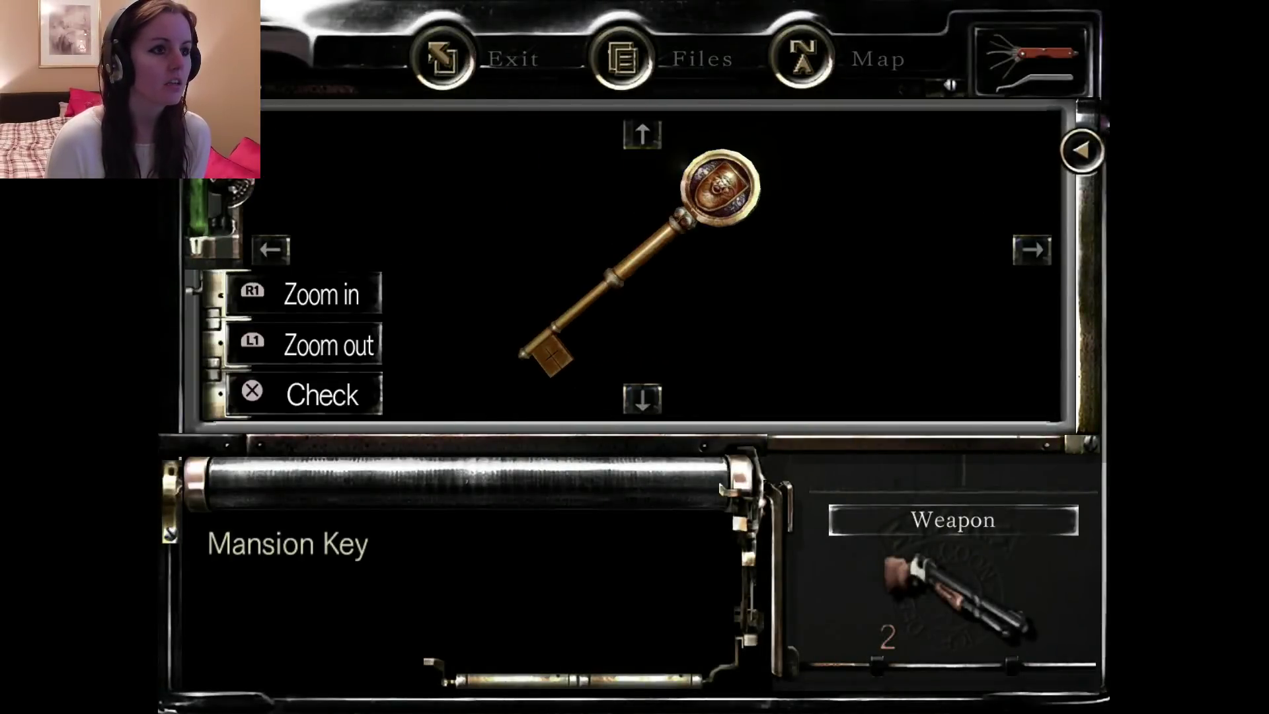
pyautogui.press('Return')
pyautogui.press('Return')
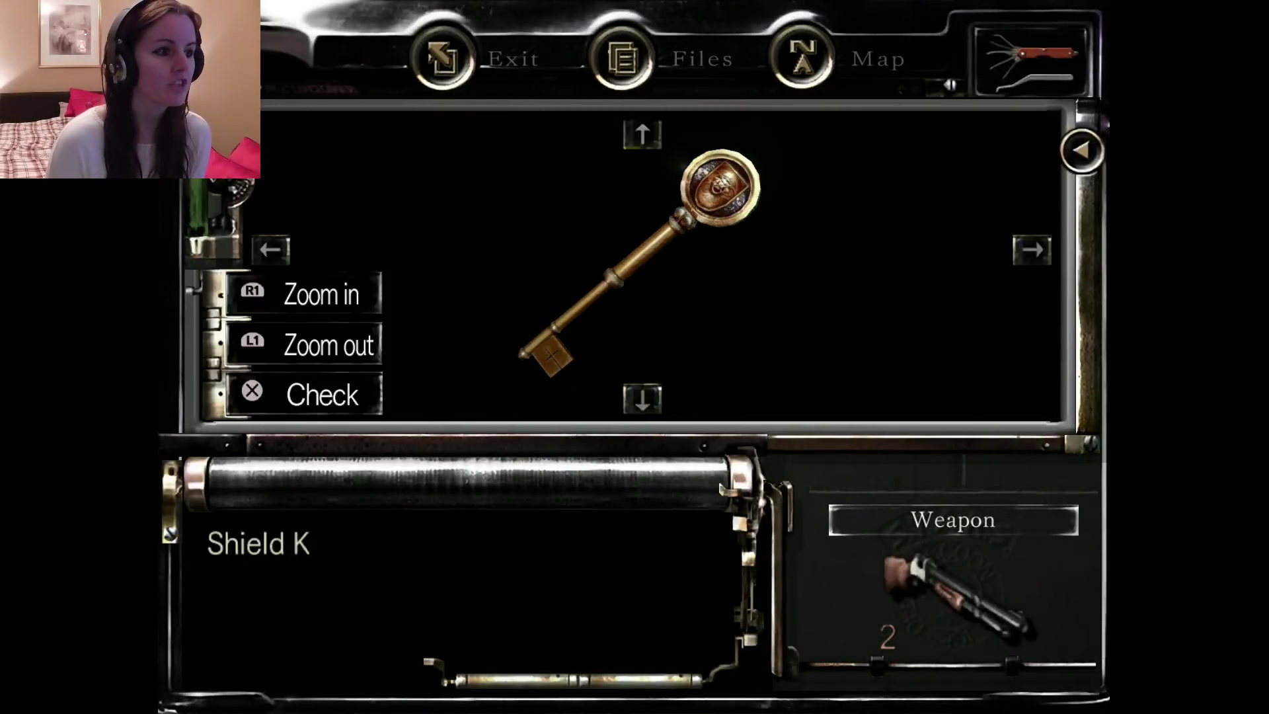
pyautogui.press('Return')
pyautogui.press('Return')
# - Close the key view and status screen, then walk into the dining room
pyautogui.press('Escape')
pyautogui.press('Escape')
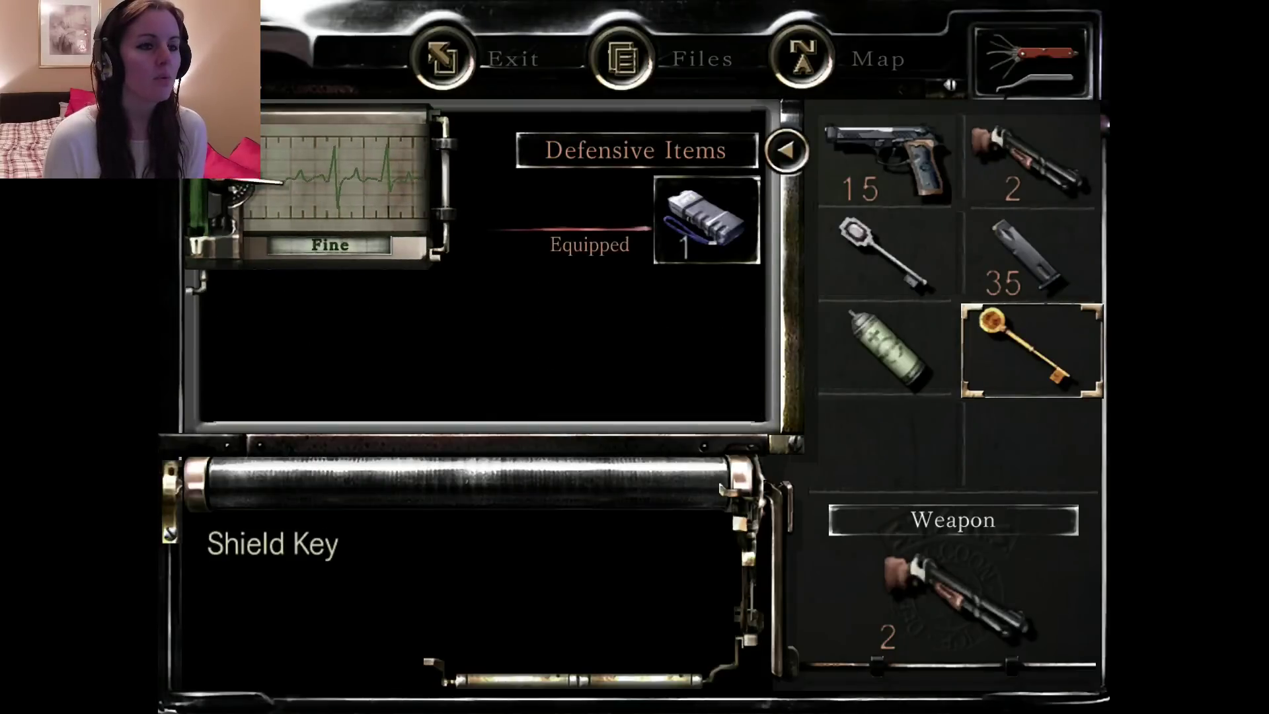
pyautogui.press('Escape')
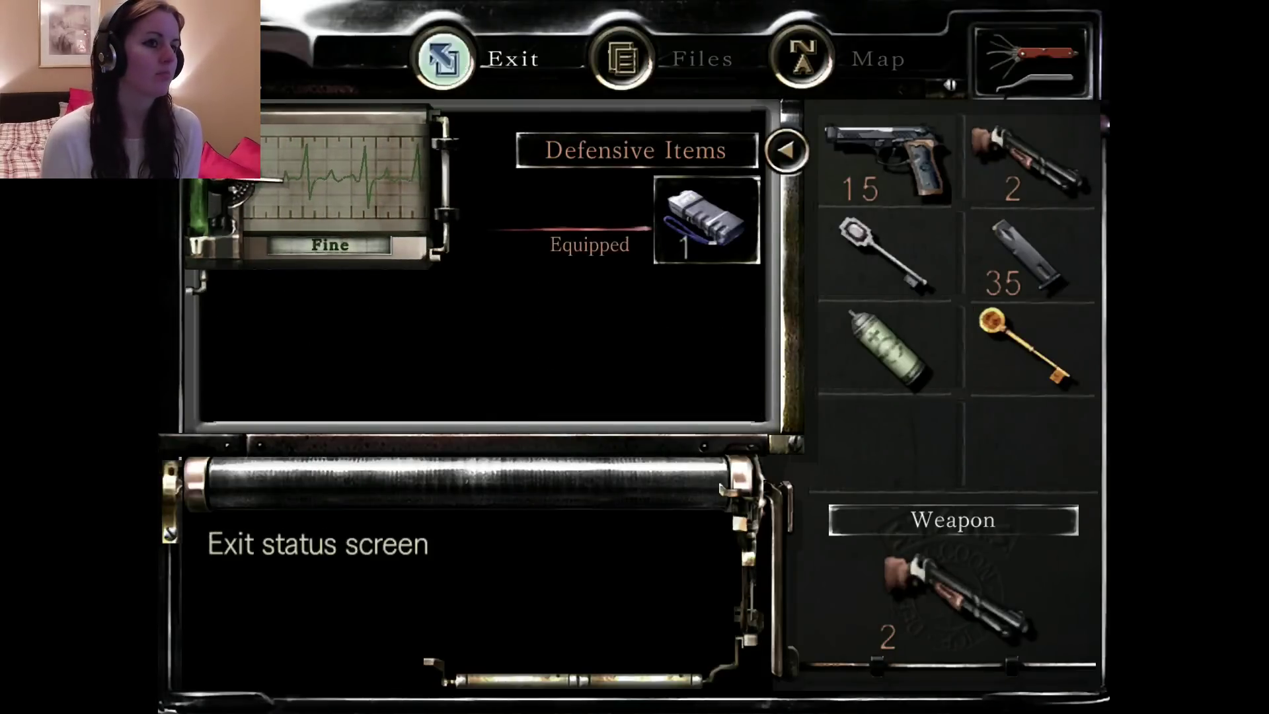
pyautogui.press('Escape')
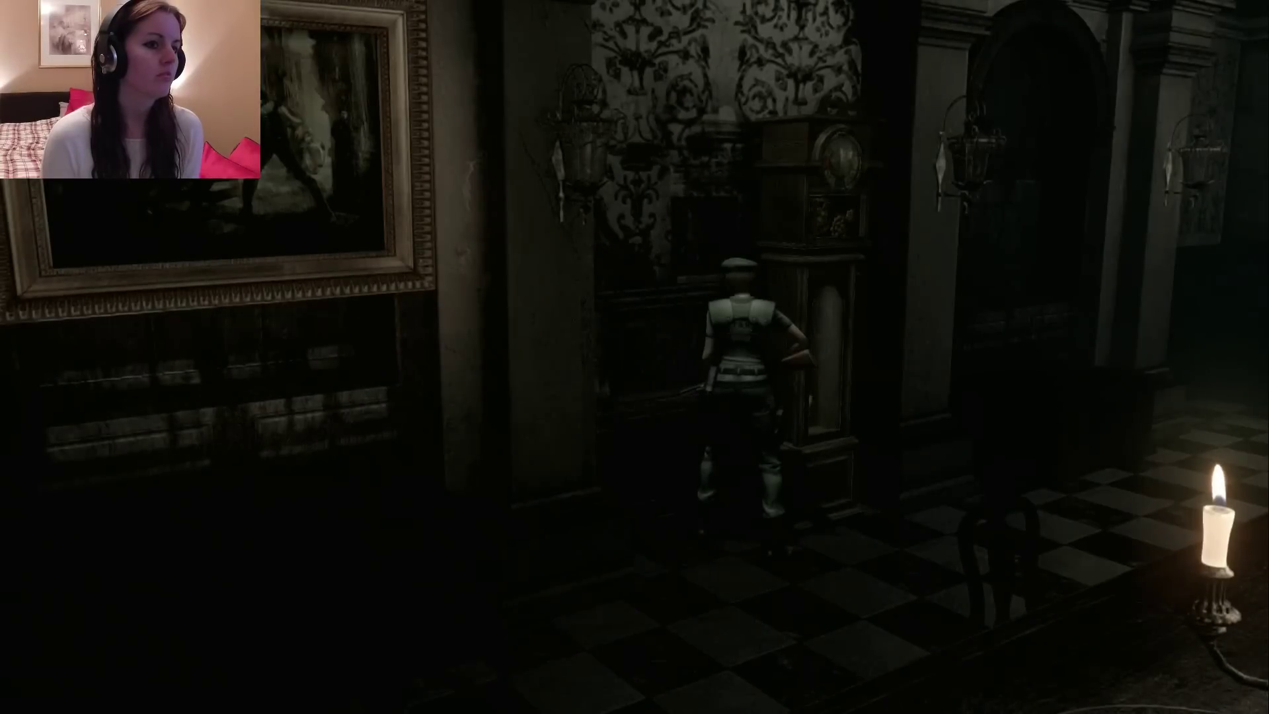
pyautogui.press('Right')
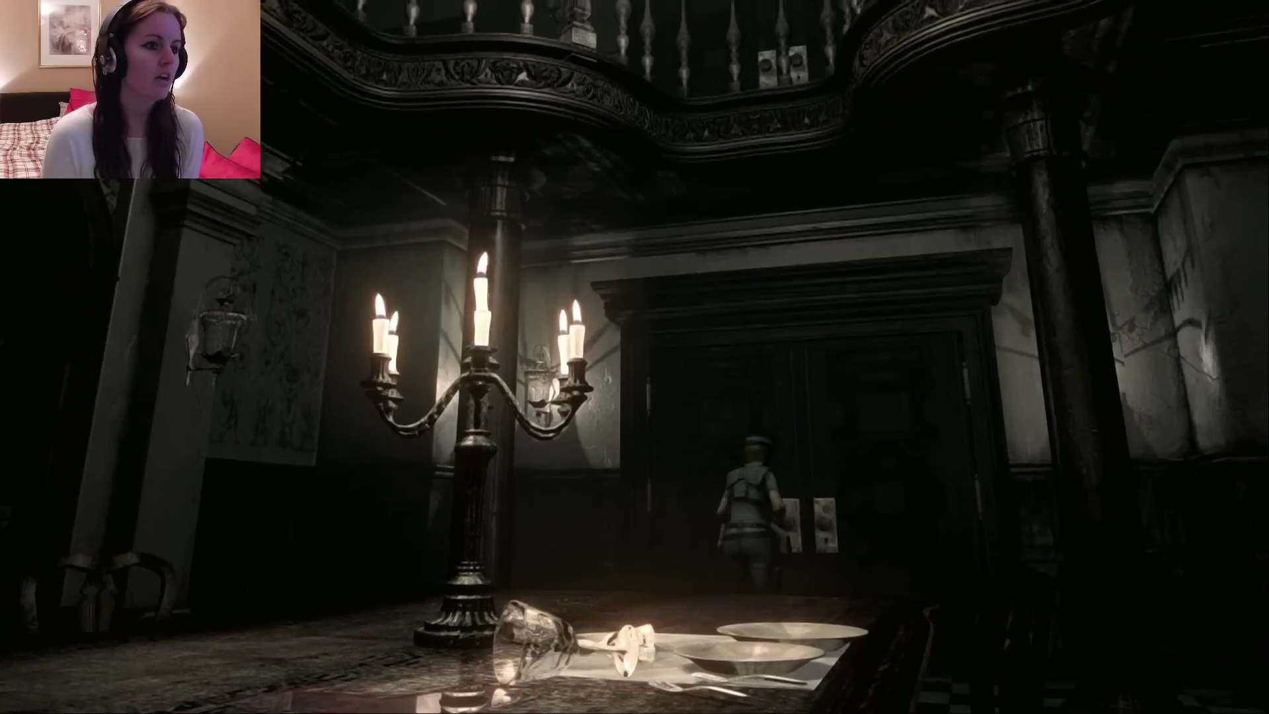
# - Go through the dining room doors, cross the main hall, and find the far door locked
pyautogui.press('Return')
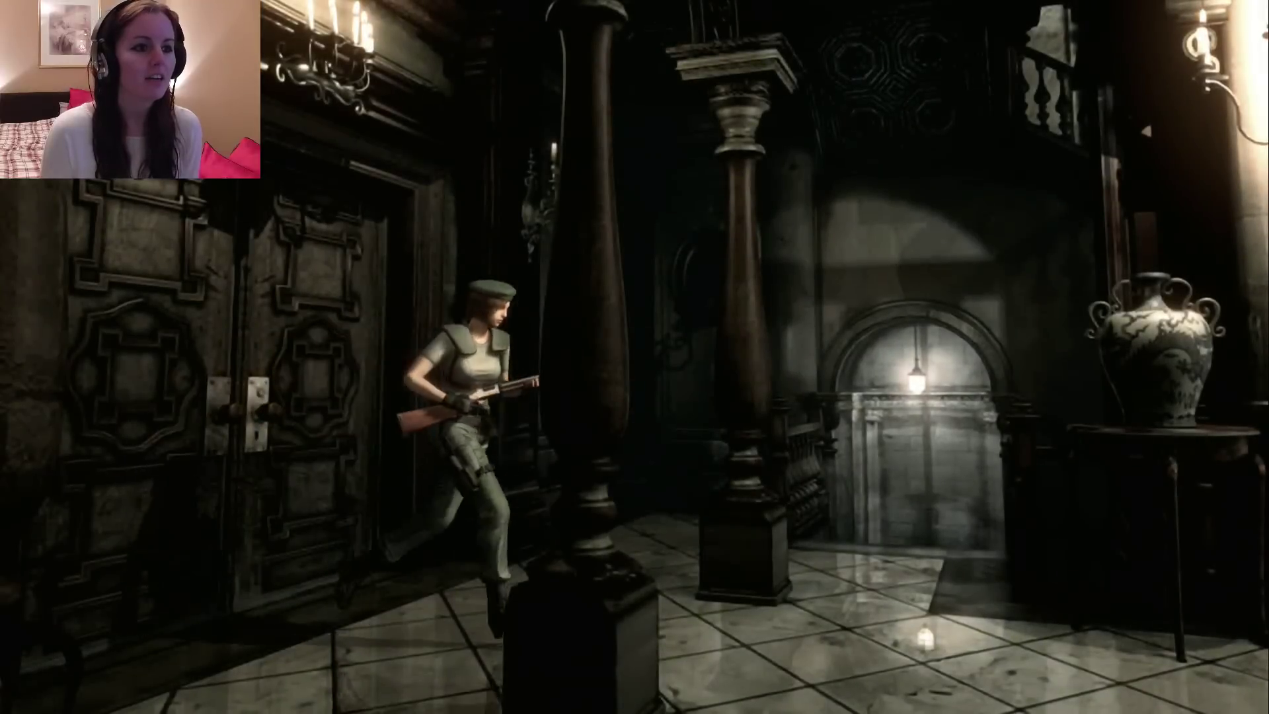
pyautogui.press('Up')
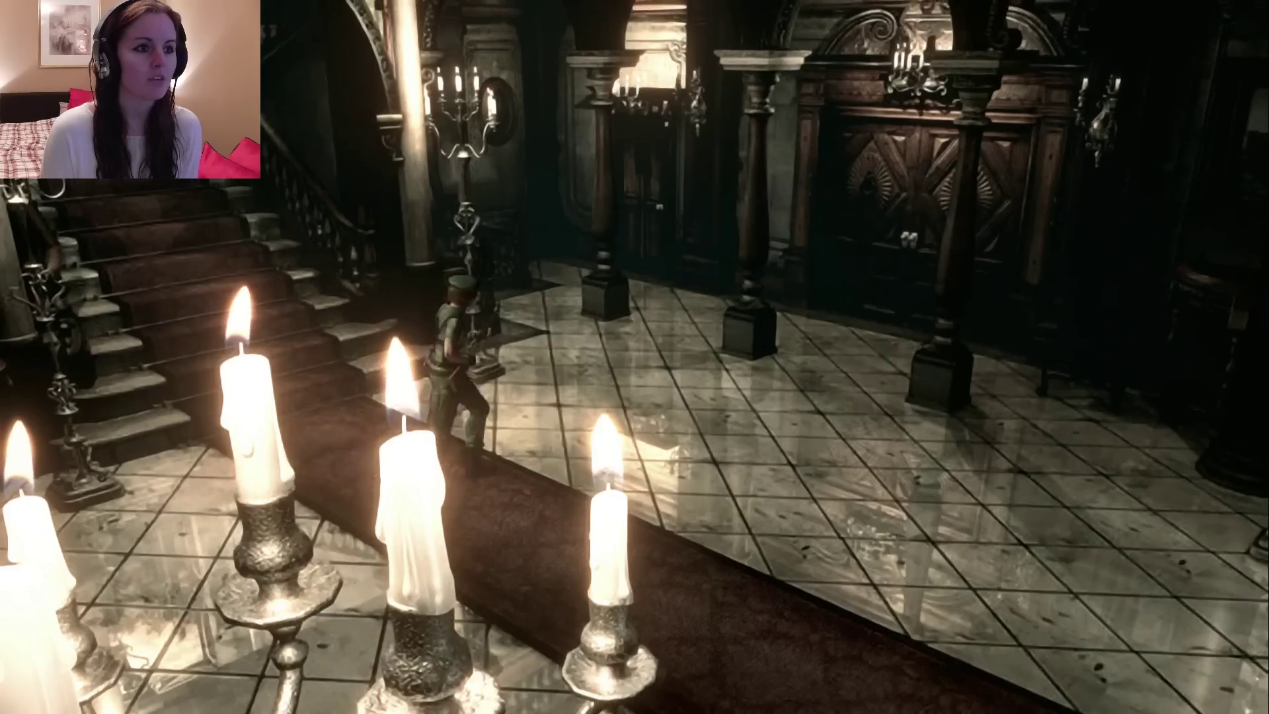
pyautogui.press('Up')
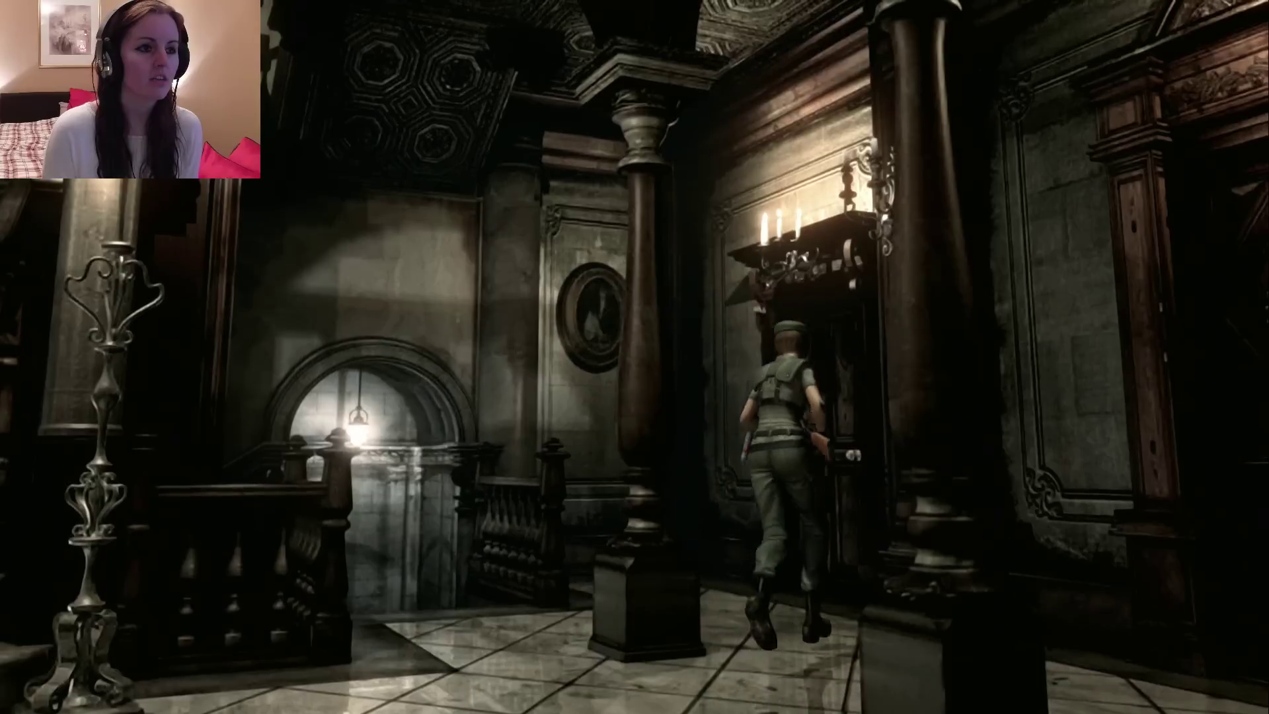
pyautogui.press('Return')
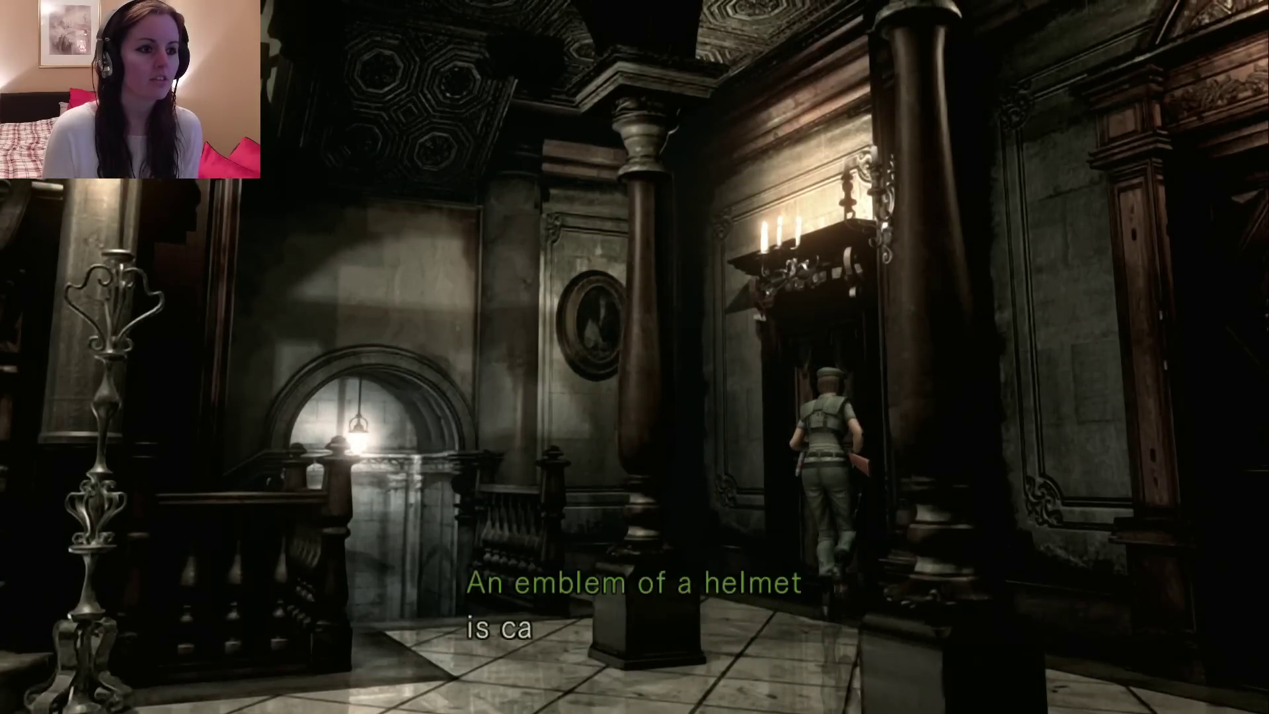
pyautogui.press('Return')
pyautogui.press('Down')
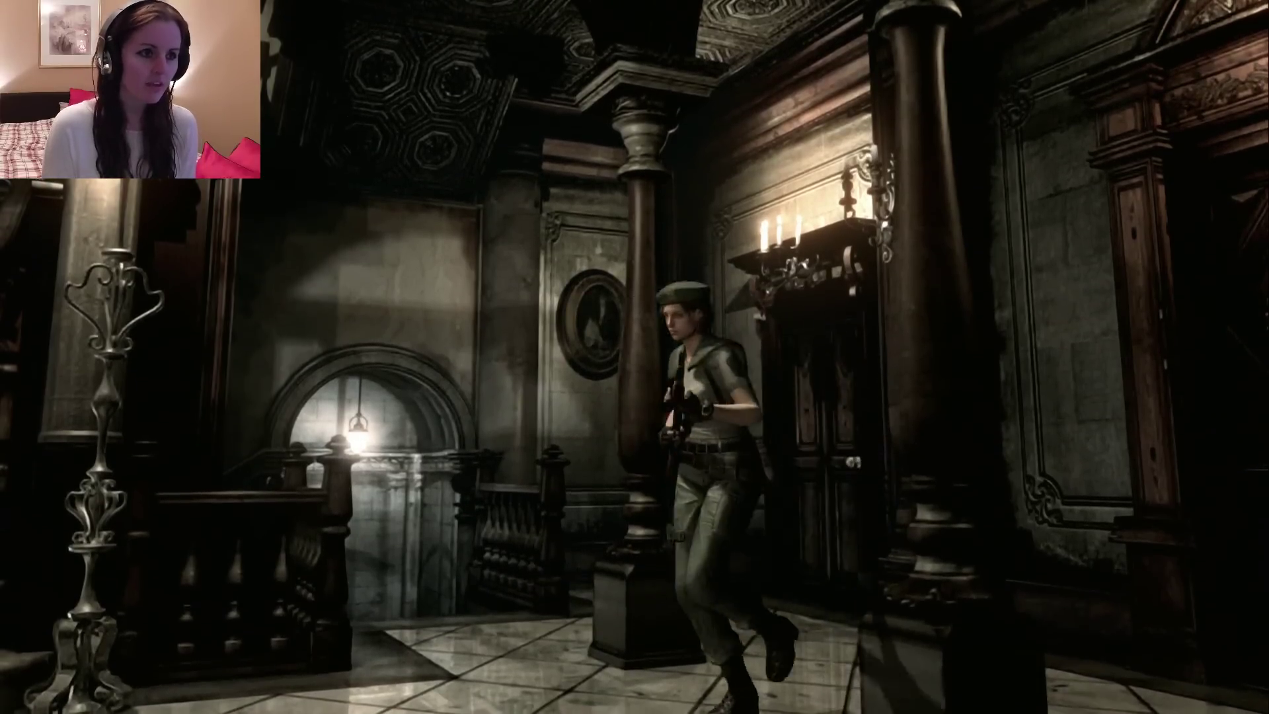
# - Climb the main staircase and follow the balcony to the central door
pyautogui.press('Up')
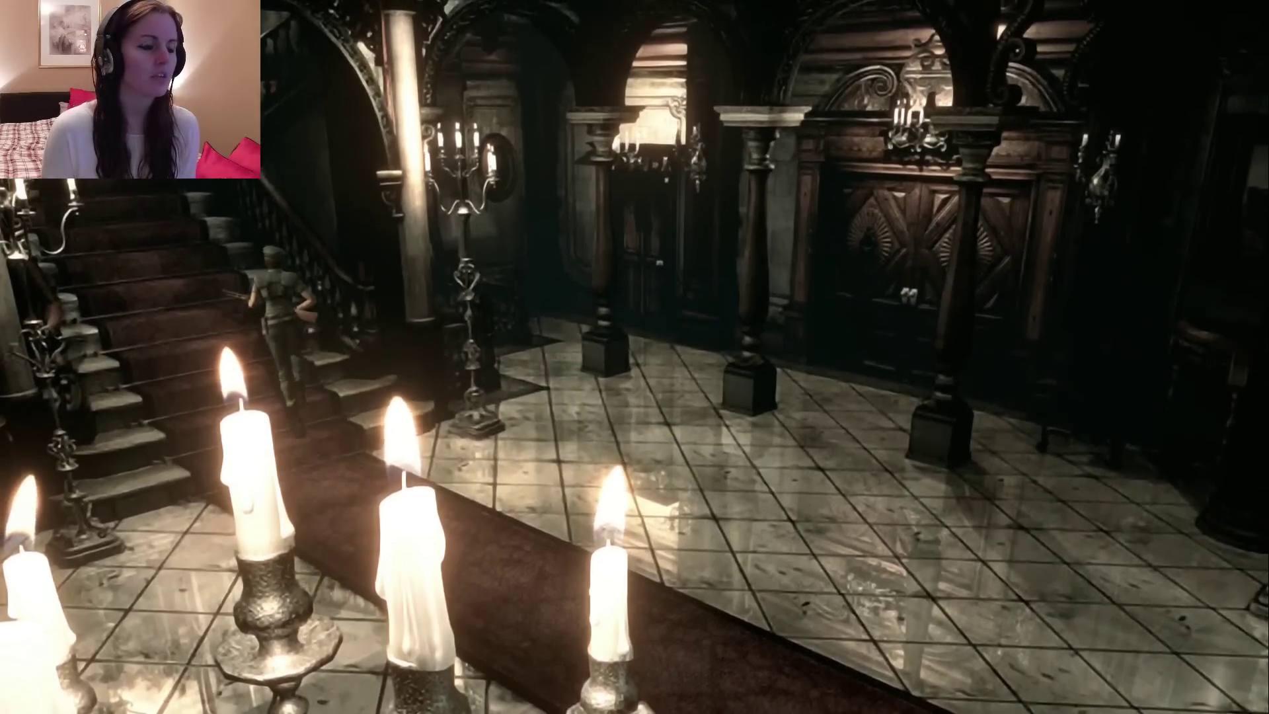
pyautogui.press('Up')
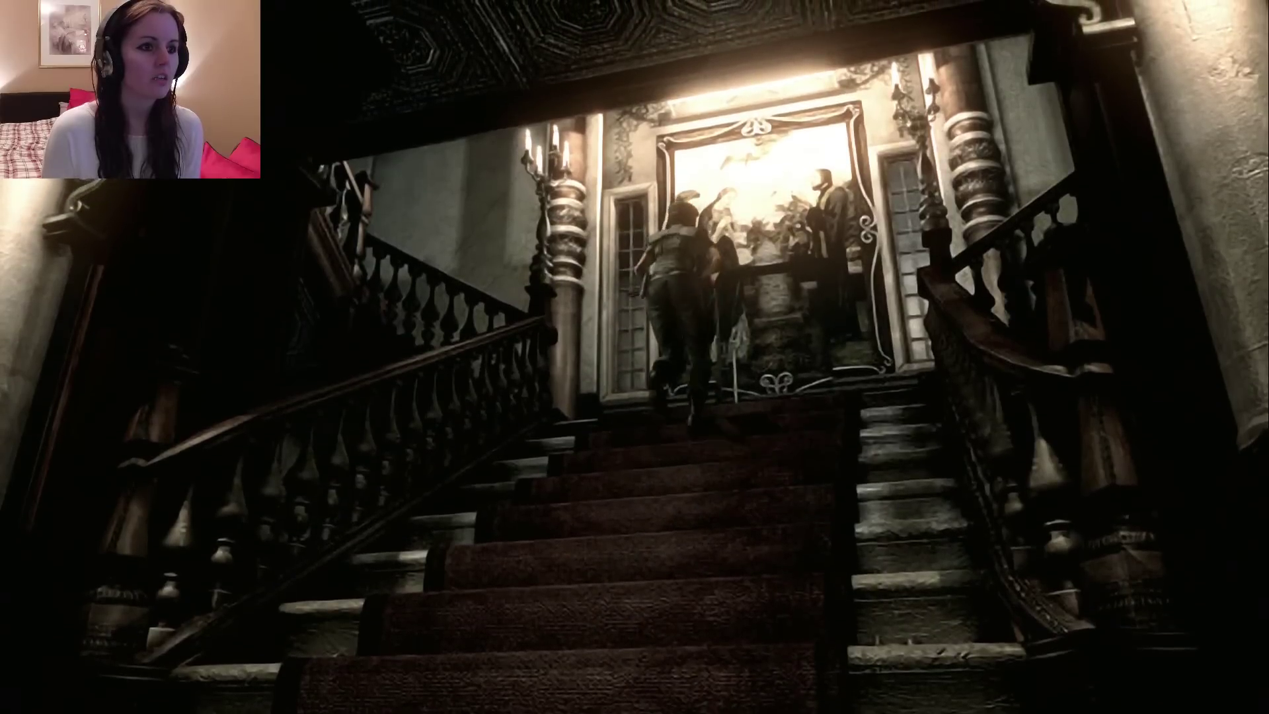
pyautogui.press('Left')
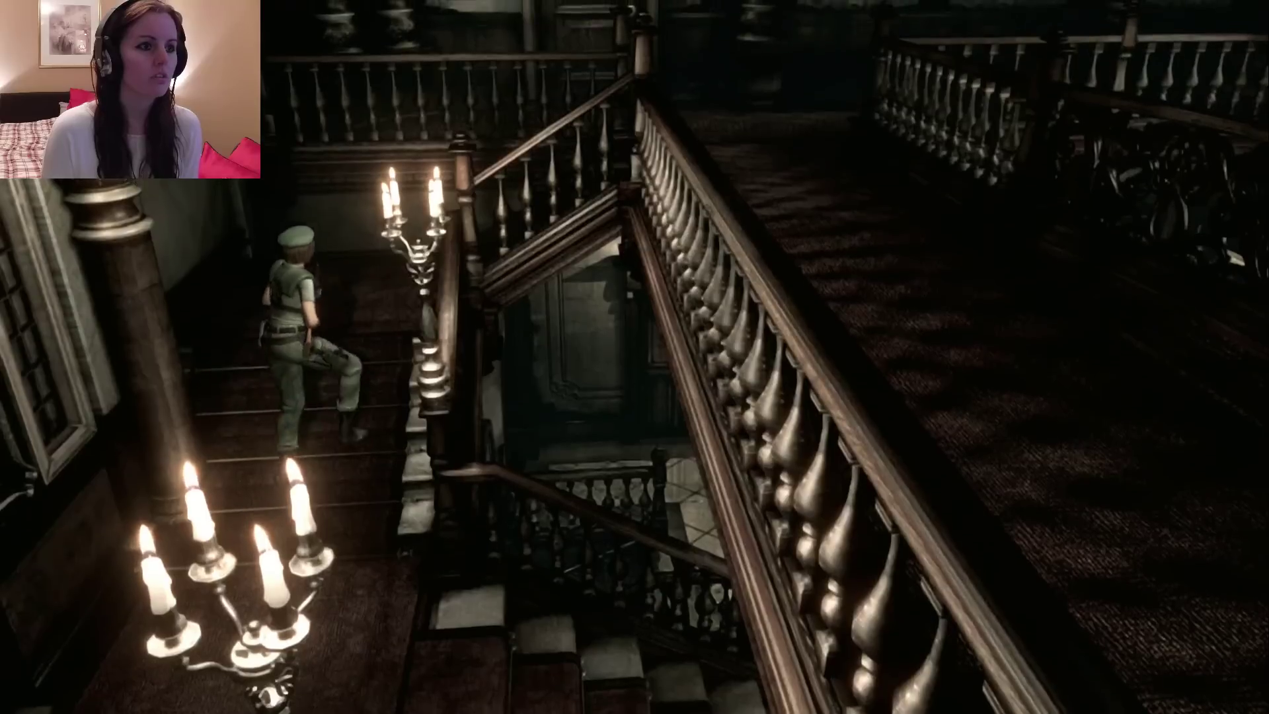
pyautogui.press('Up')
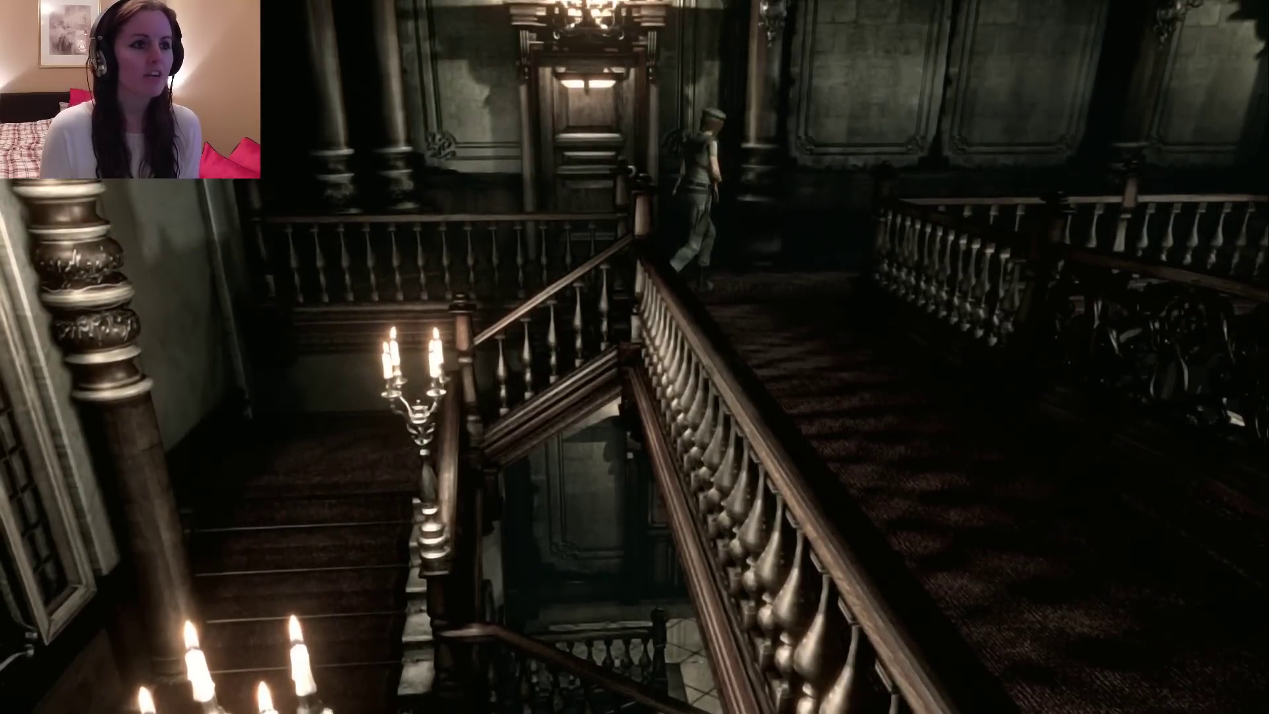
pyautogui.press('Up')
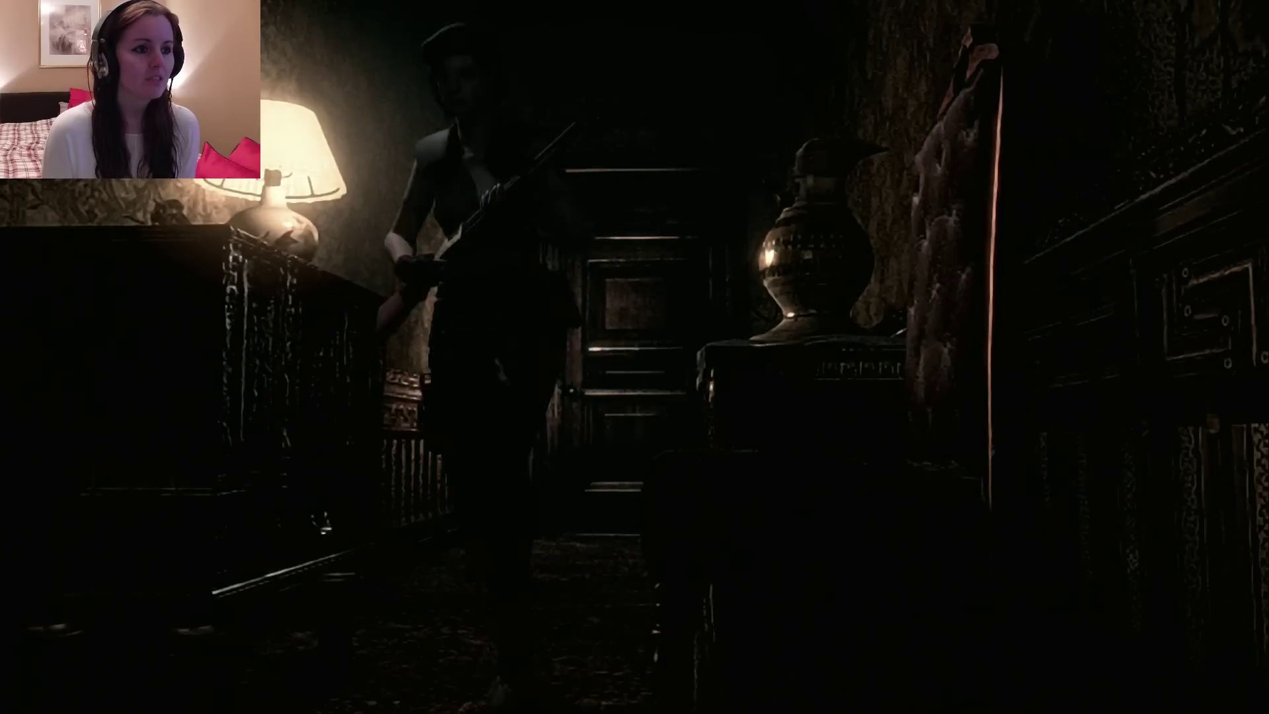
# - Walk down the corridor past the pillar, through the door, and check the inventory
pyautogui.press('Down')
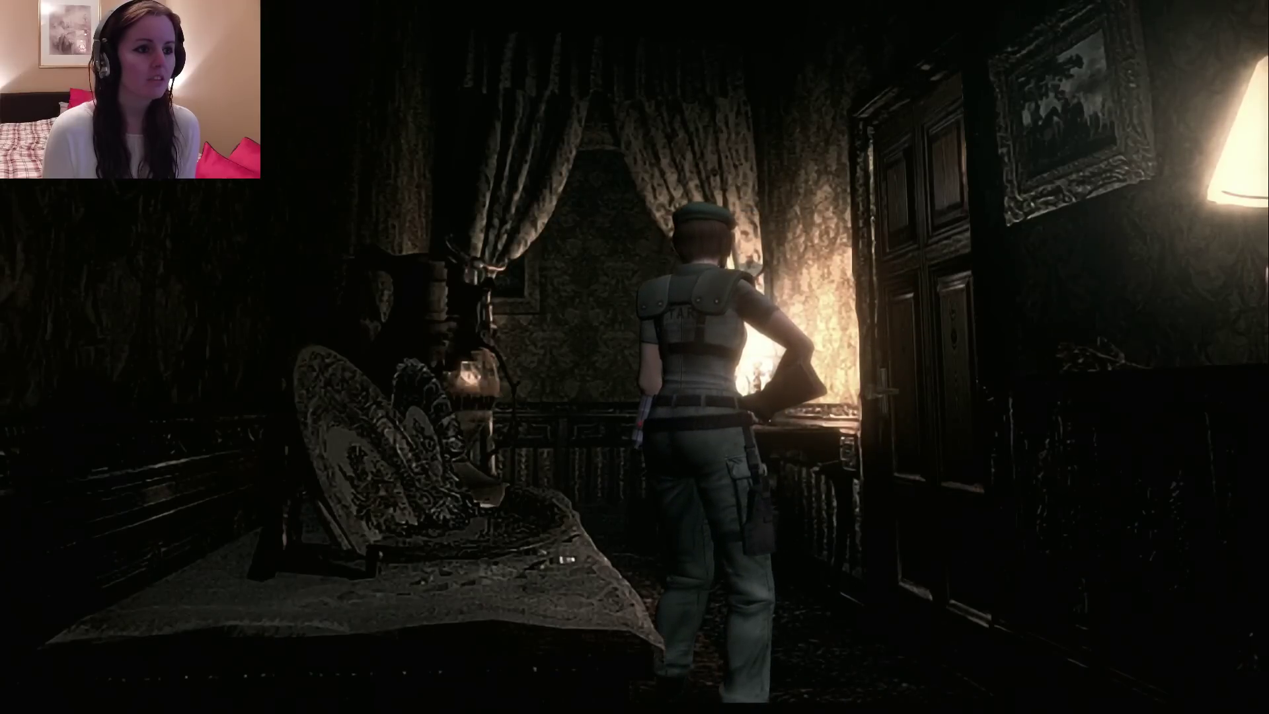
pyautogui.press('Right')
pyautogui.press('Return')
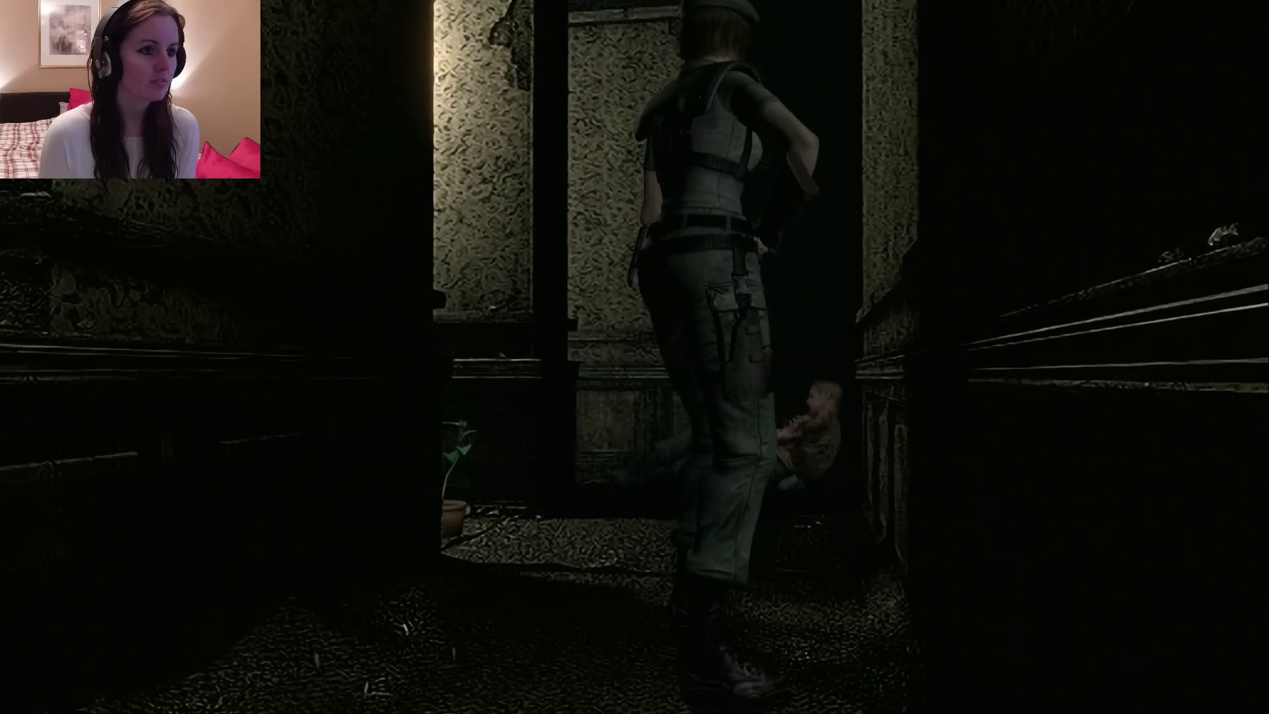
pyautogui.press('Tab')
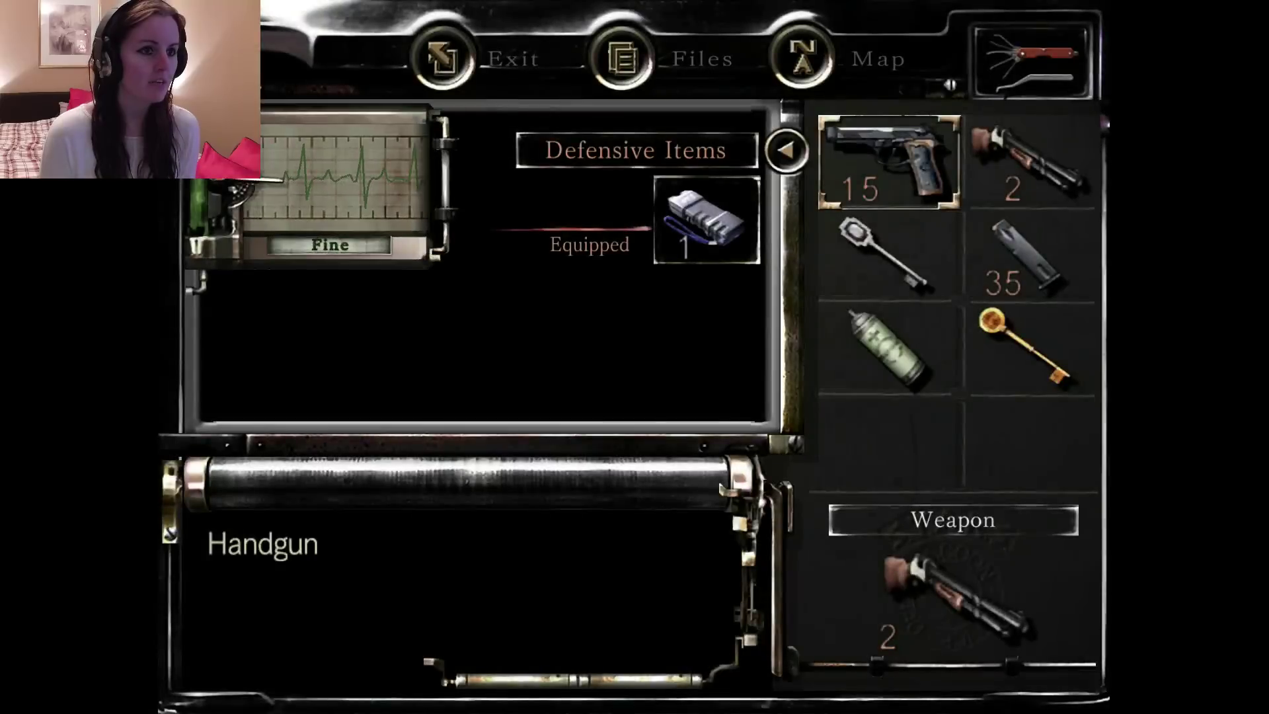
pyautogui.press('Tab')
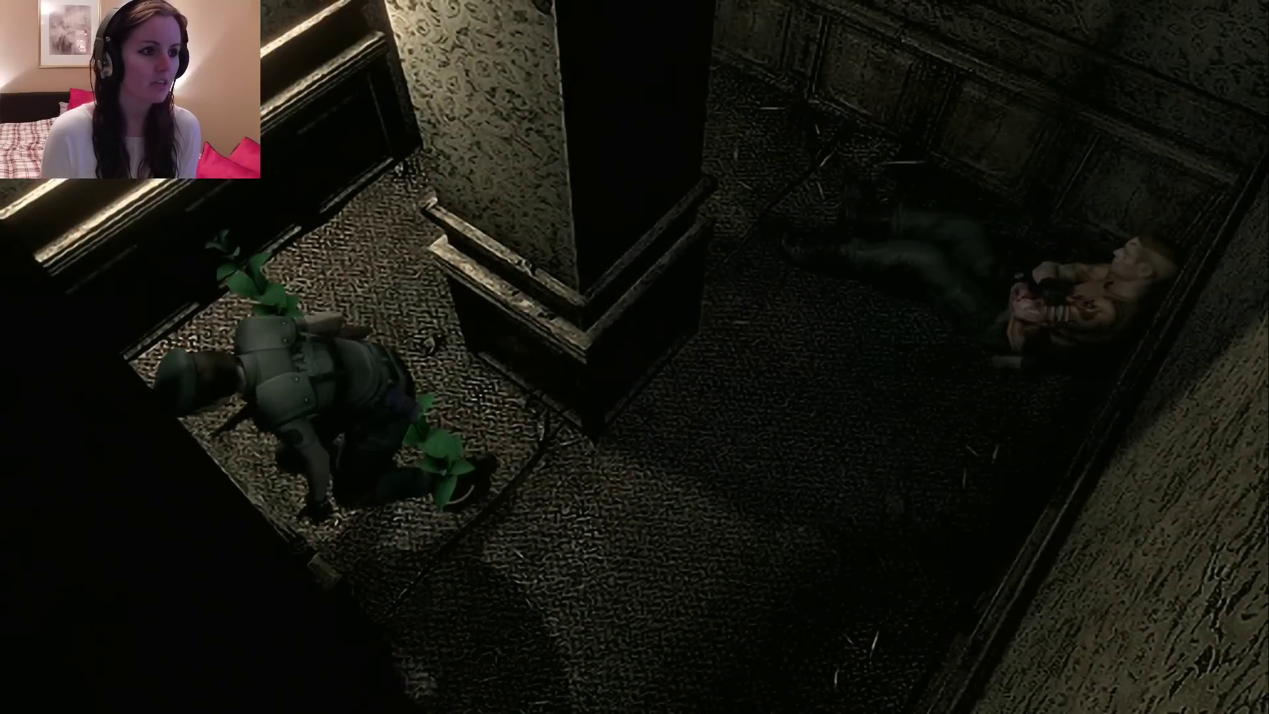
# - Take the Green Herb, check on the wounded Richard, and run to the next door
pyautogui.press('e')
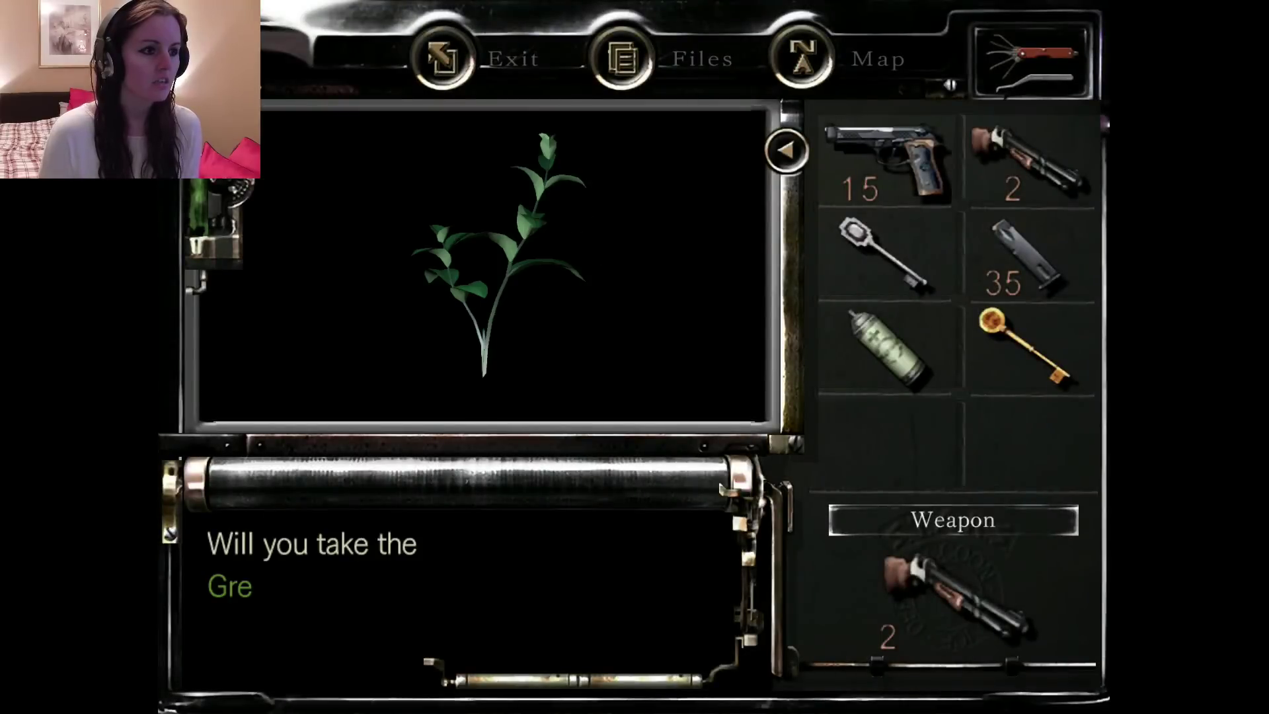
pyautogui.press('e')
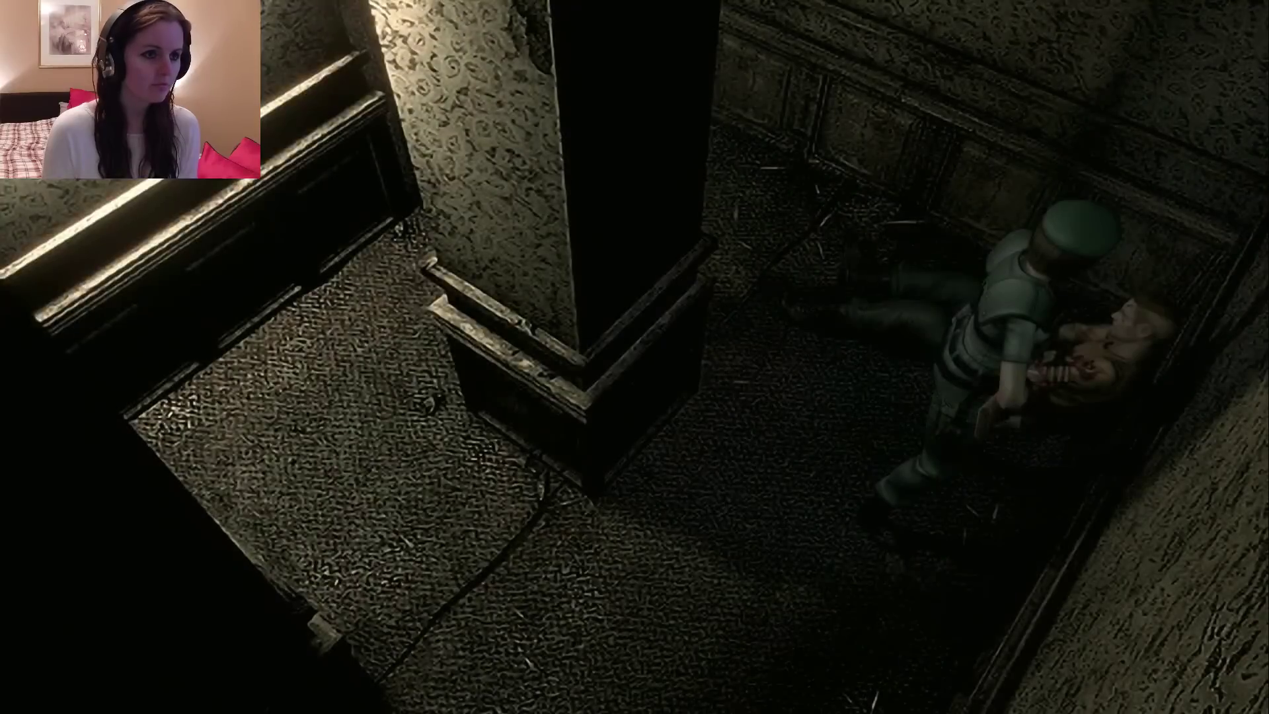
pyautogui.press('w')
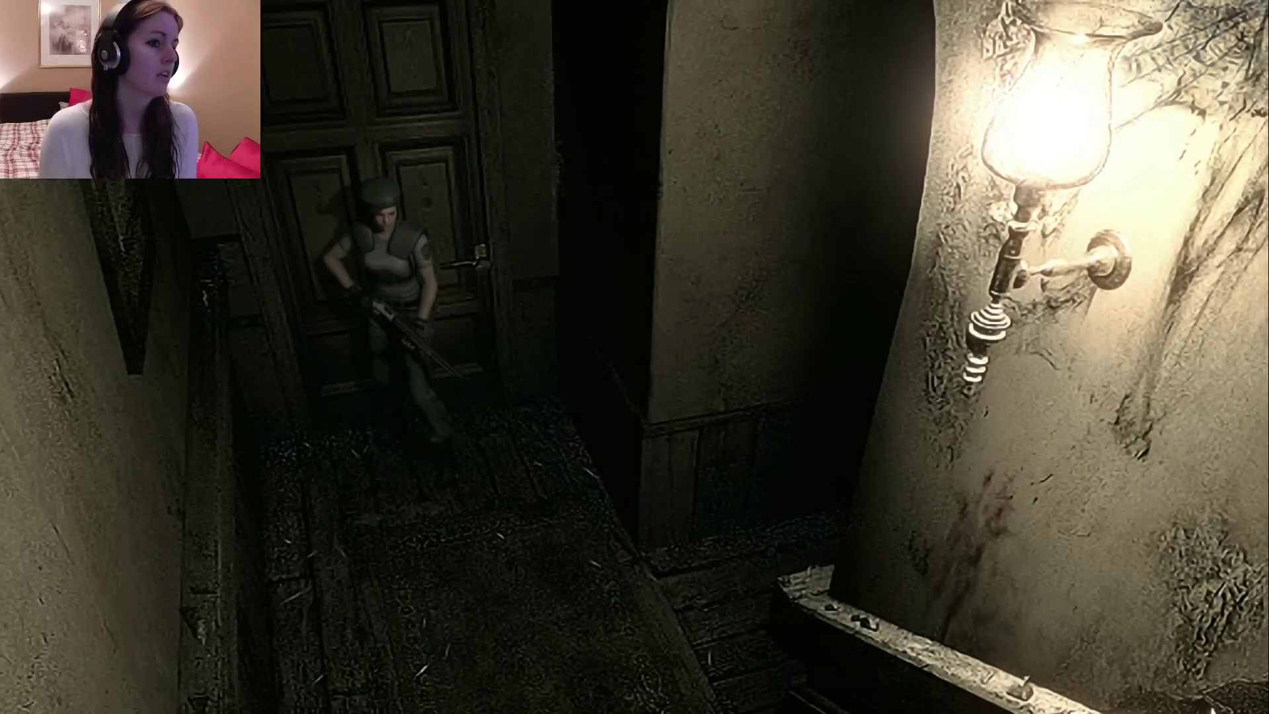
# - Unlock the stairway door with the Shield Key, discard the key, and enter the attic
pyautogui.press('Up')
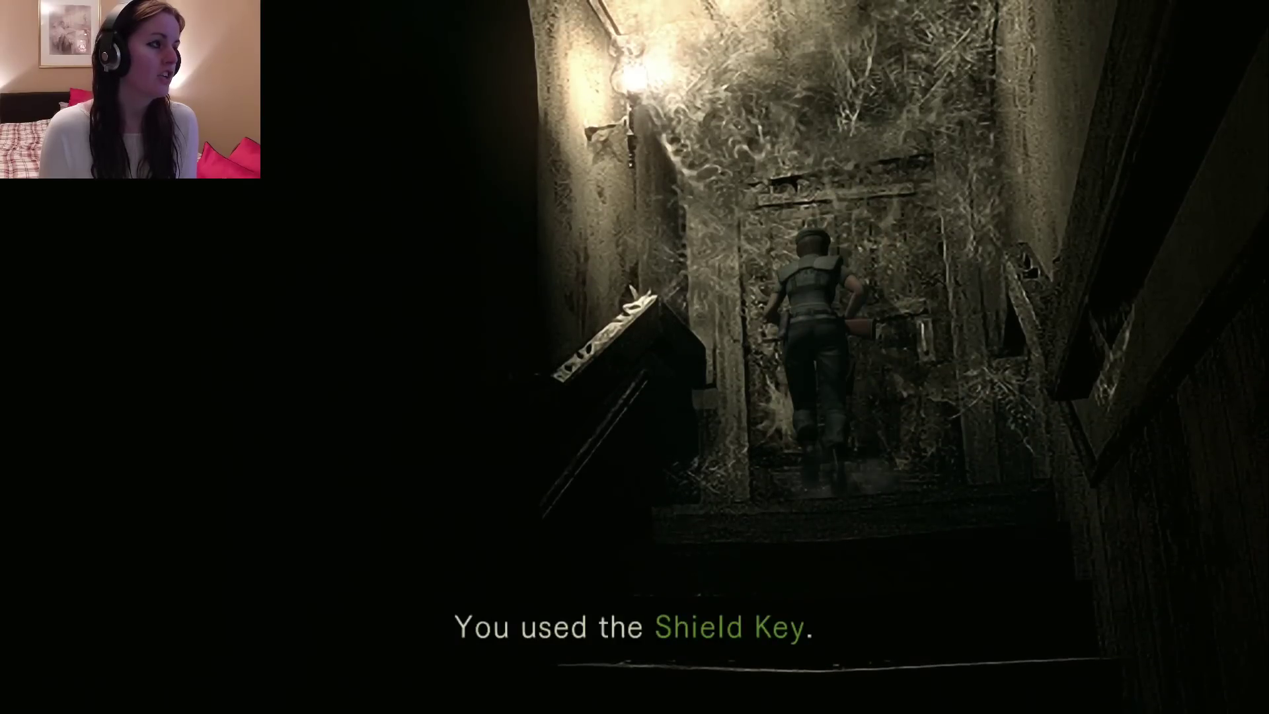
pyautogui.press('Return')
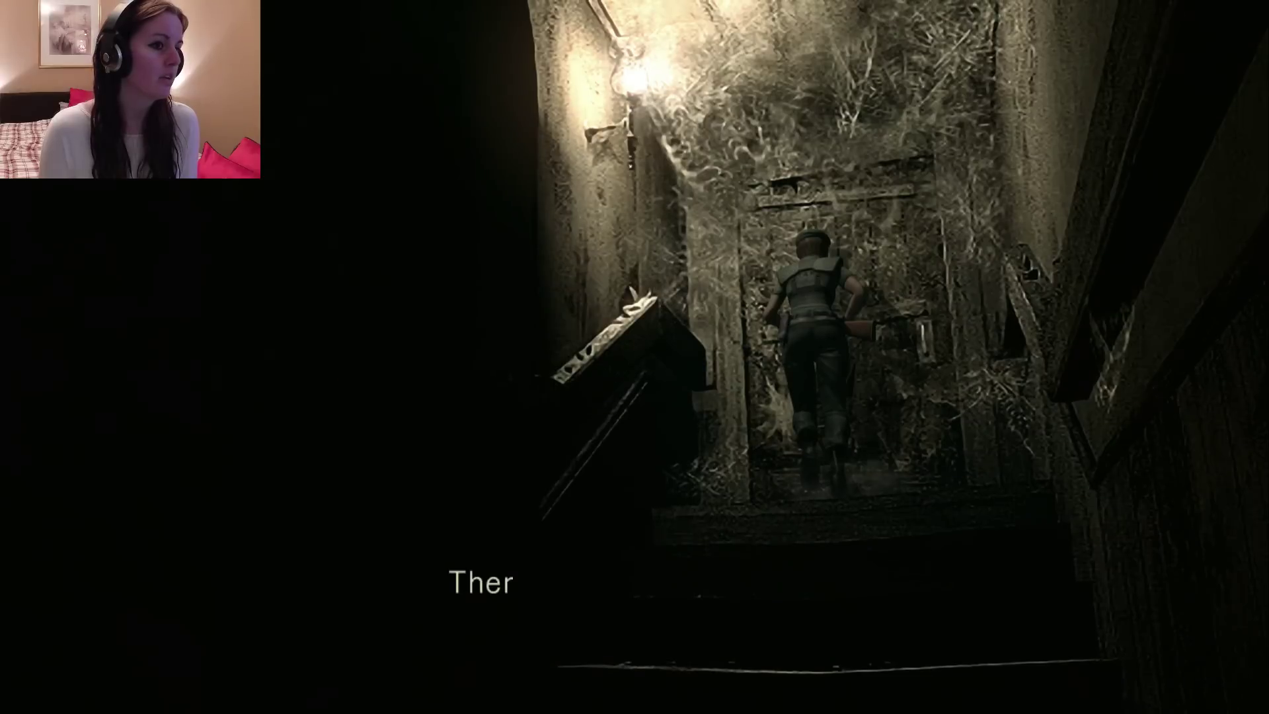
pyautogui.press('Return')
pyautogui.press('Tab')
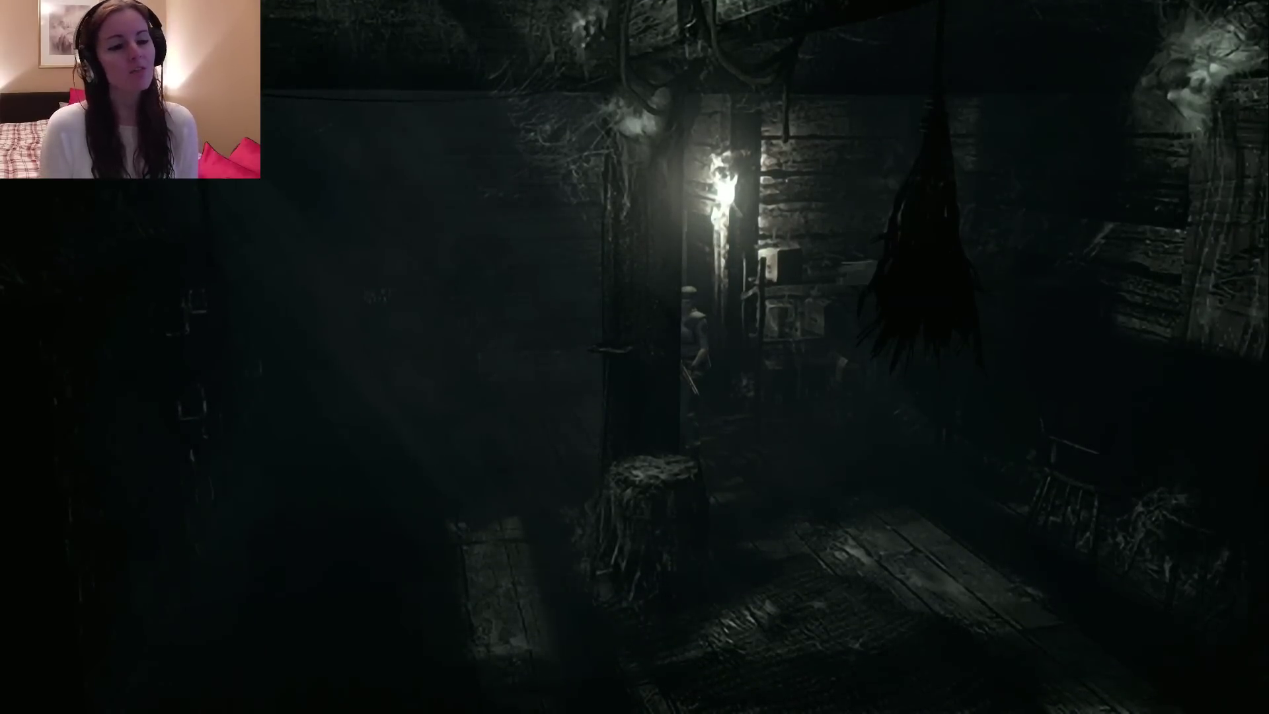
# - Pick up the box of shotgun shells at the back of the attic
pyautogui.press('Tab')
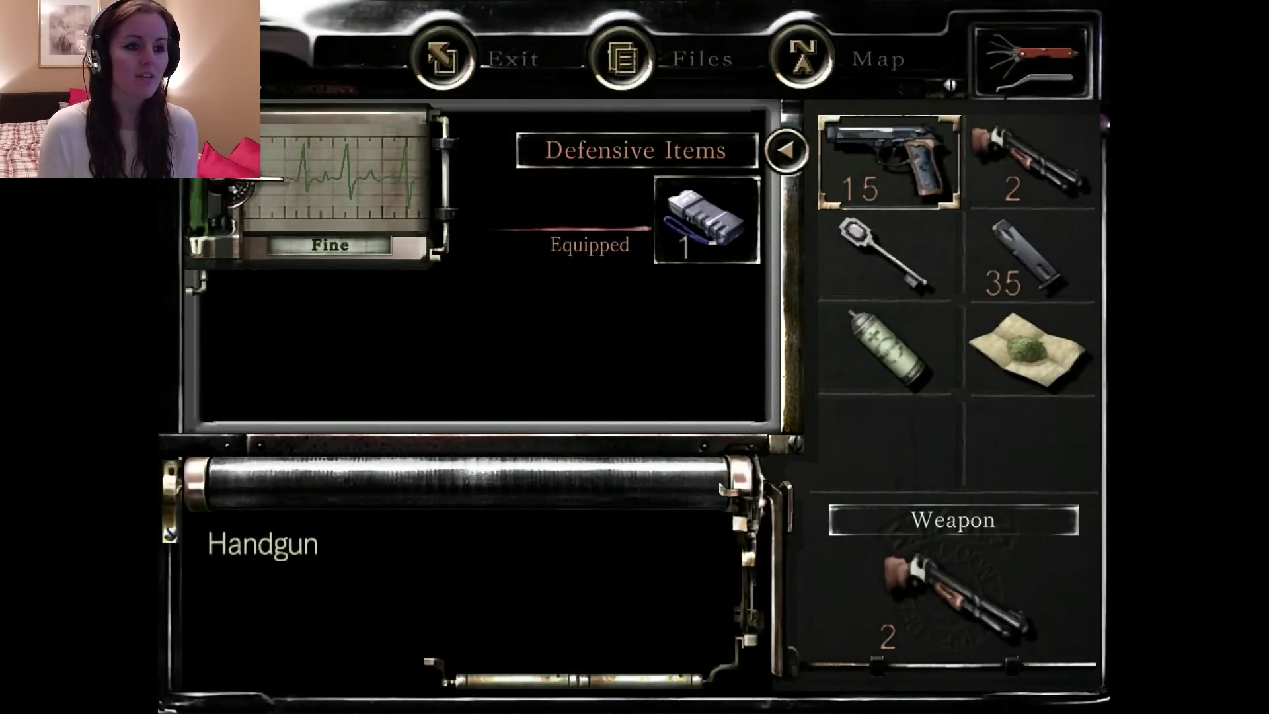
pyautogui.press('Return')
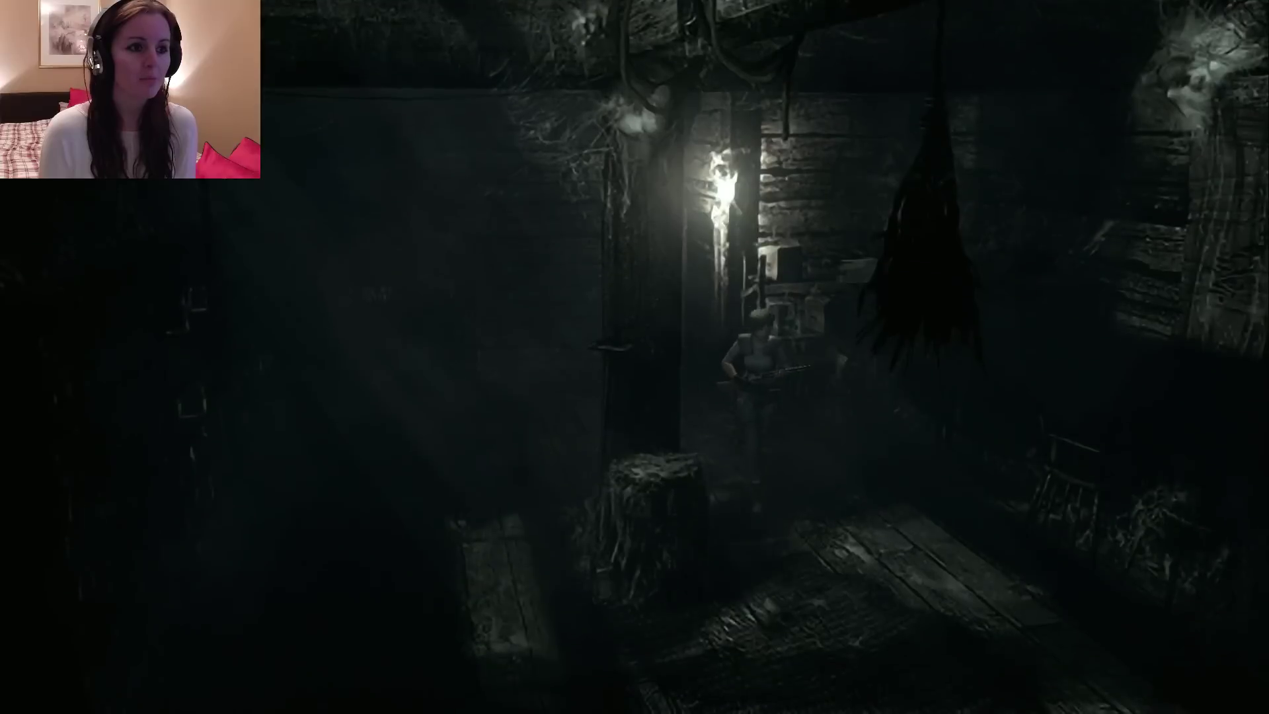
pyautogui.press('Up')
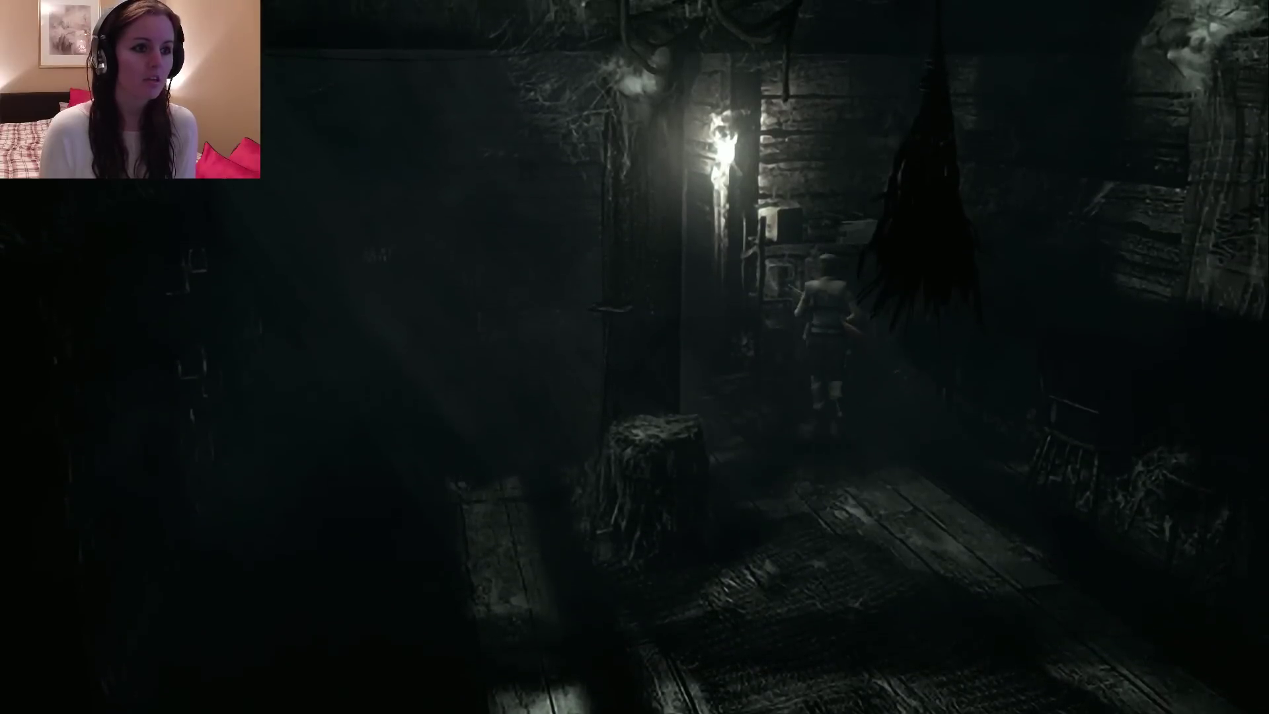
pyautogui.press('Return')
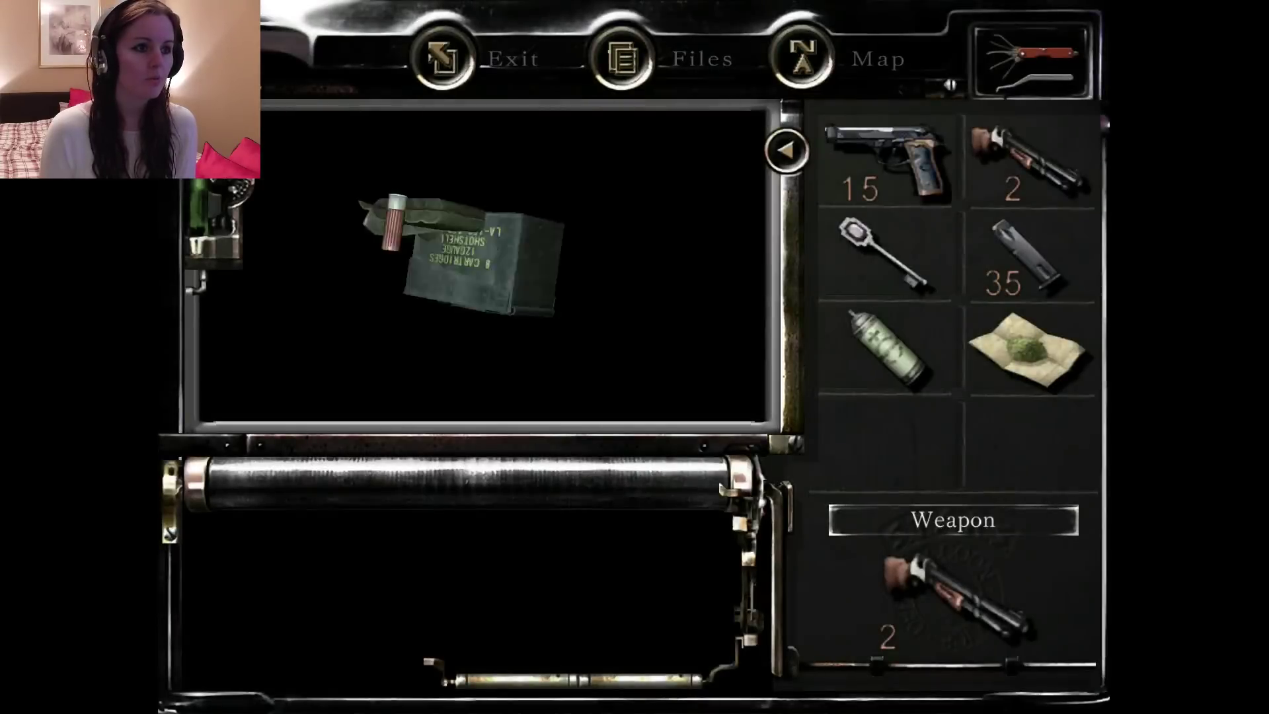
pyautogui.press('Return')
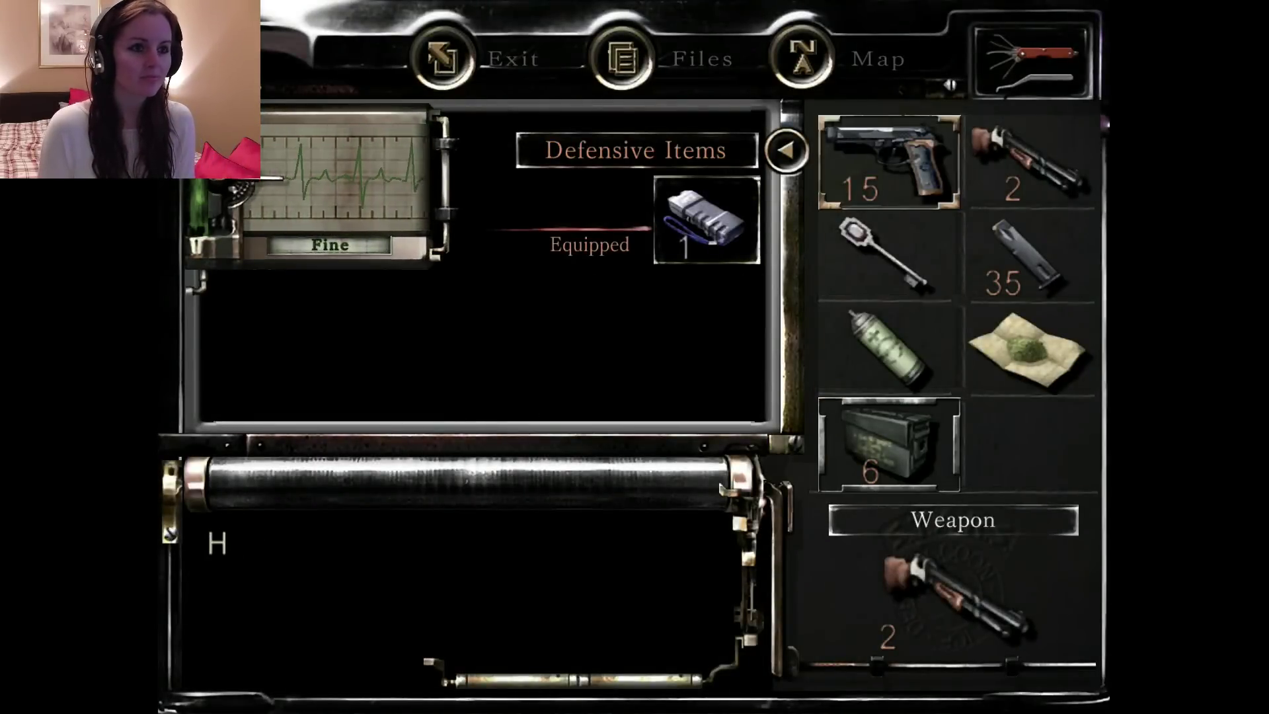
# - Reload the shotgun with the shells, then equip the handgun while crossing the dark room
pyautogui.press('Tab')
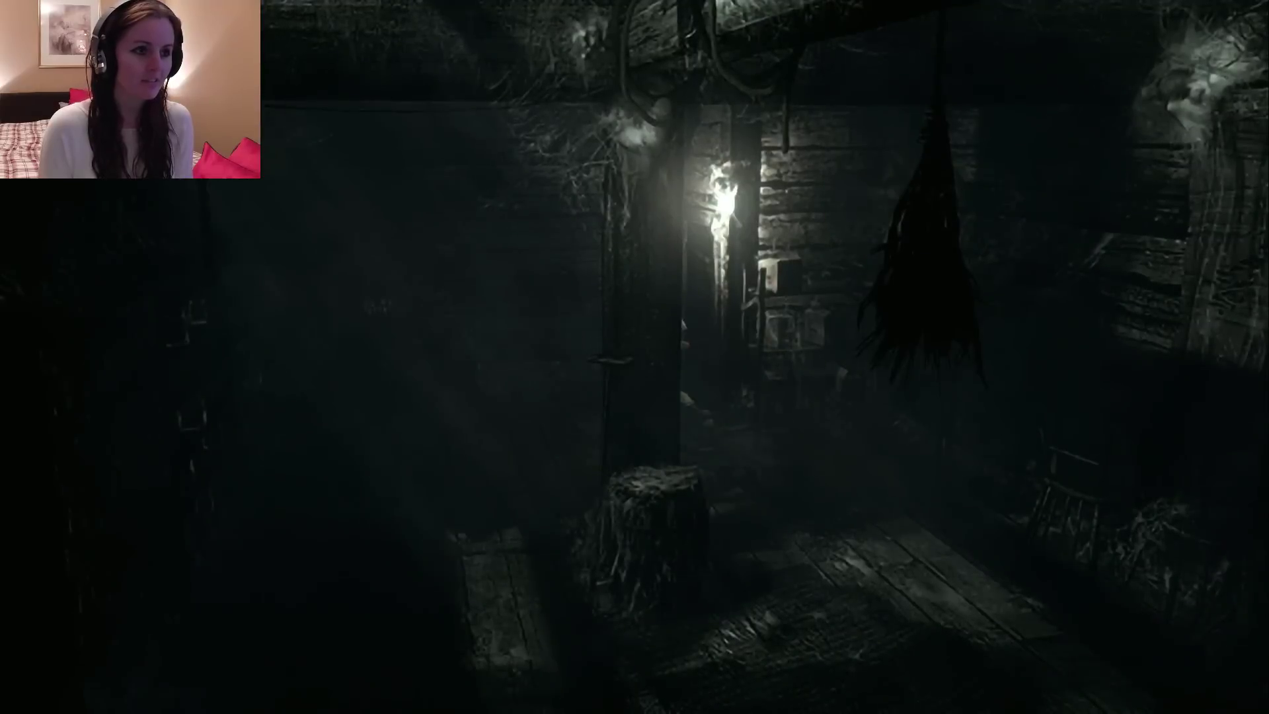
pyautogui.press('w')
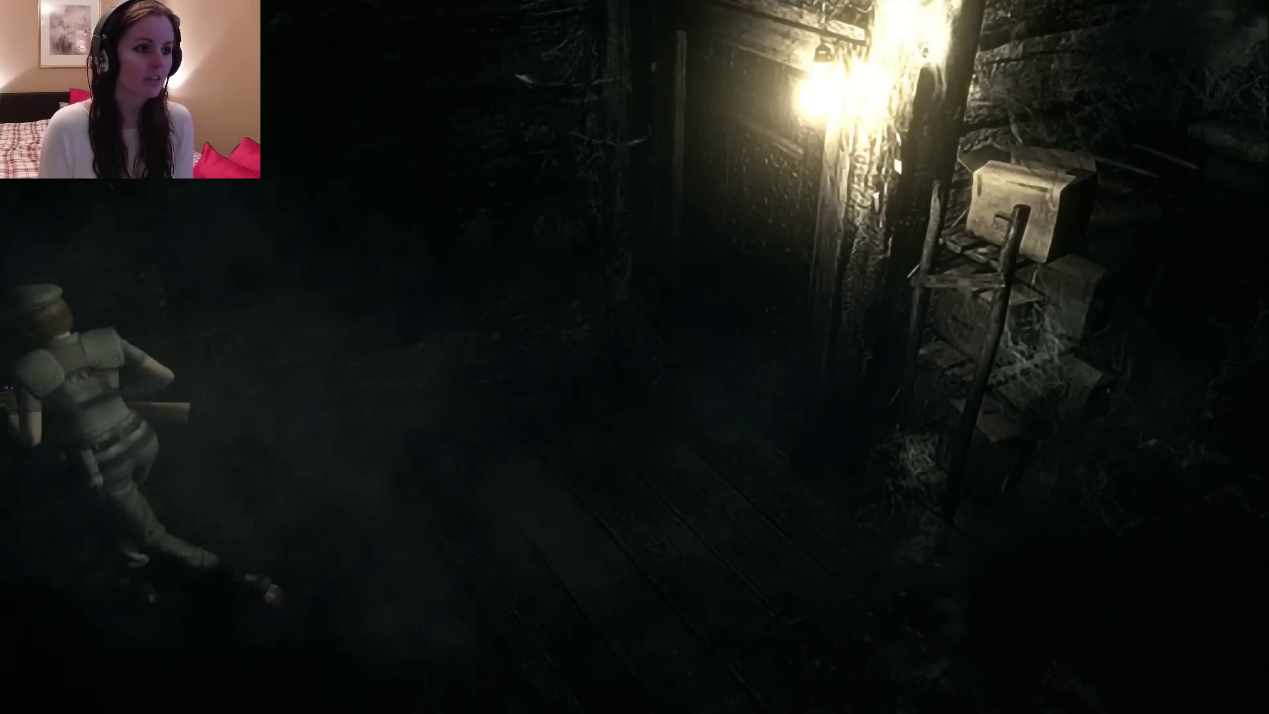
pyautogui.press('w')
pyautogui.press('Tab')
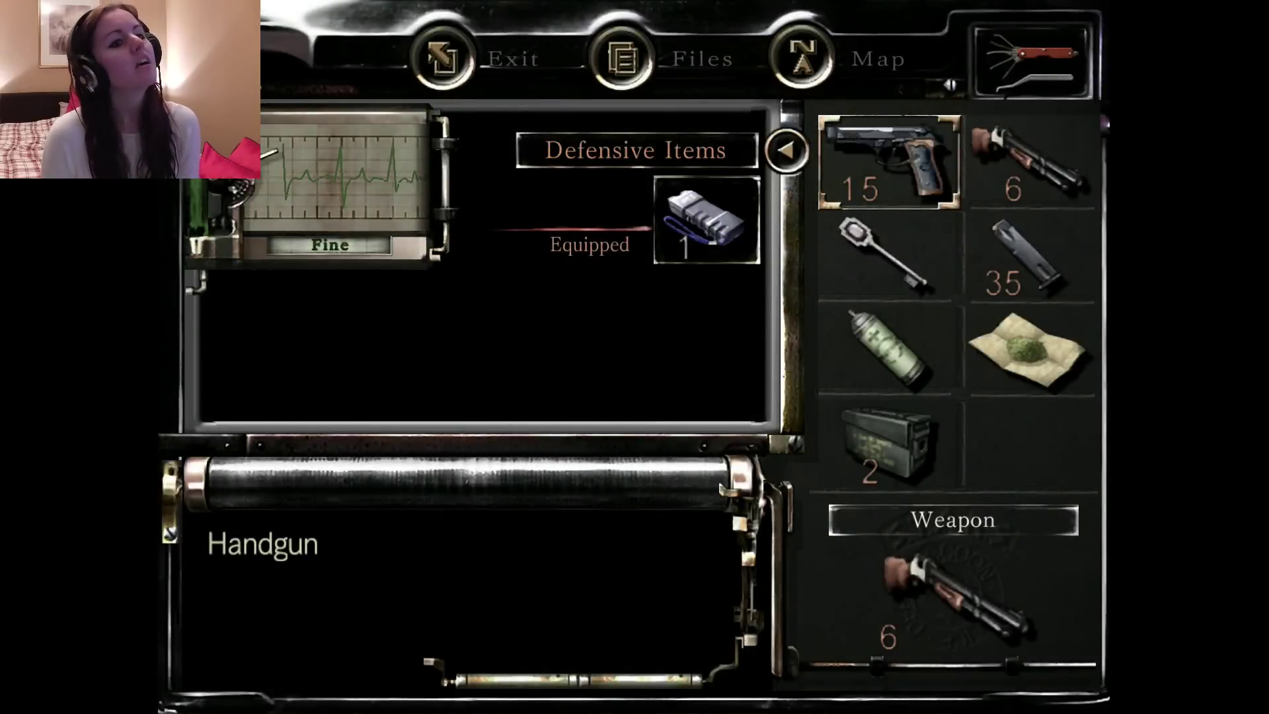
pyautogui.press('Escape')
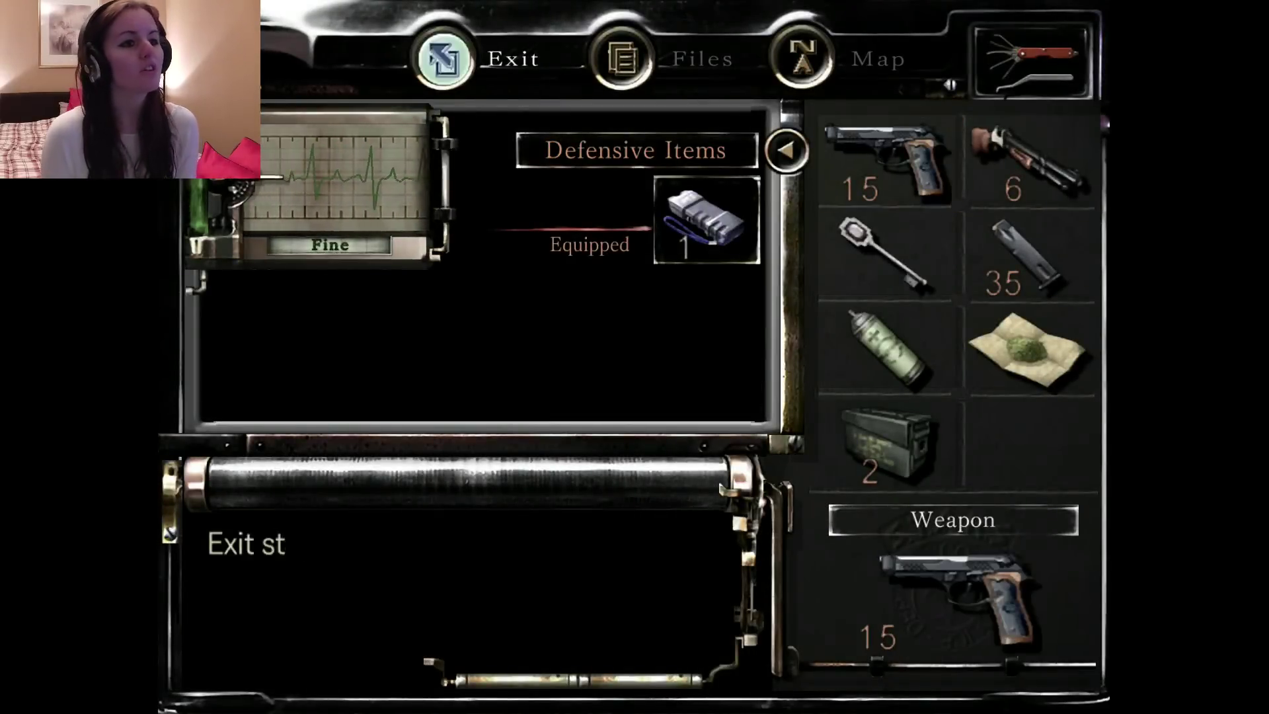
pyautogui.press('Tab')
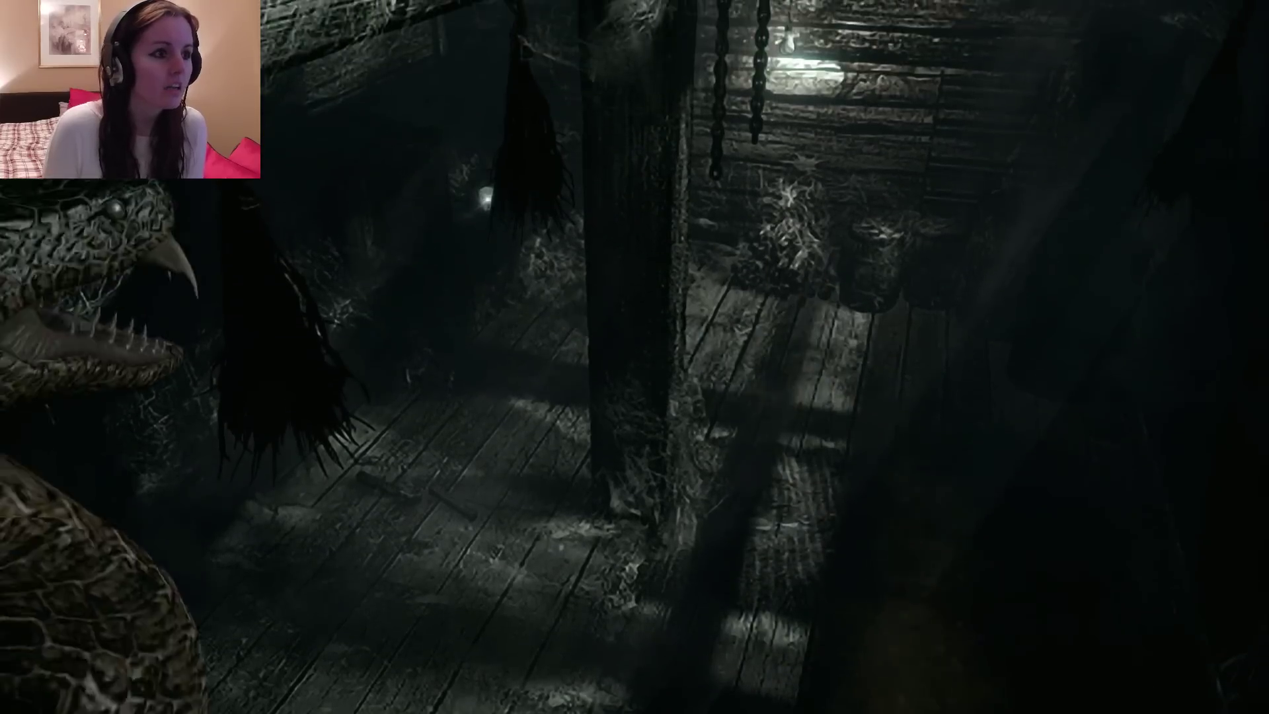
# - Take the Death Mask from the attic floor, then run past the snake
pyautogui.press('Tab')
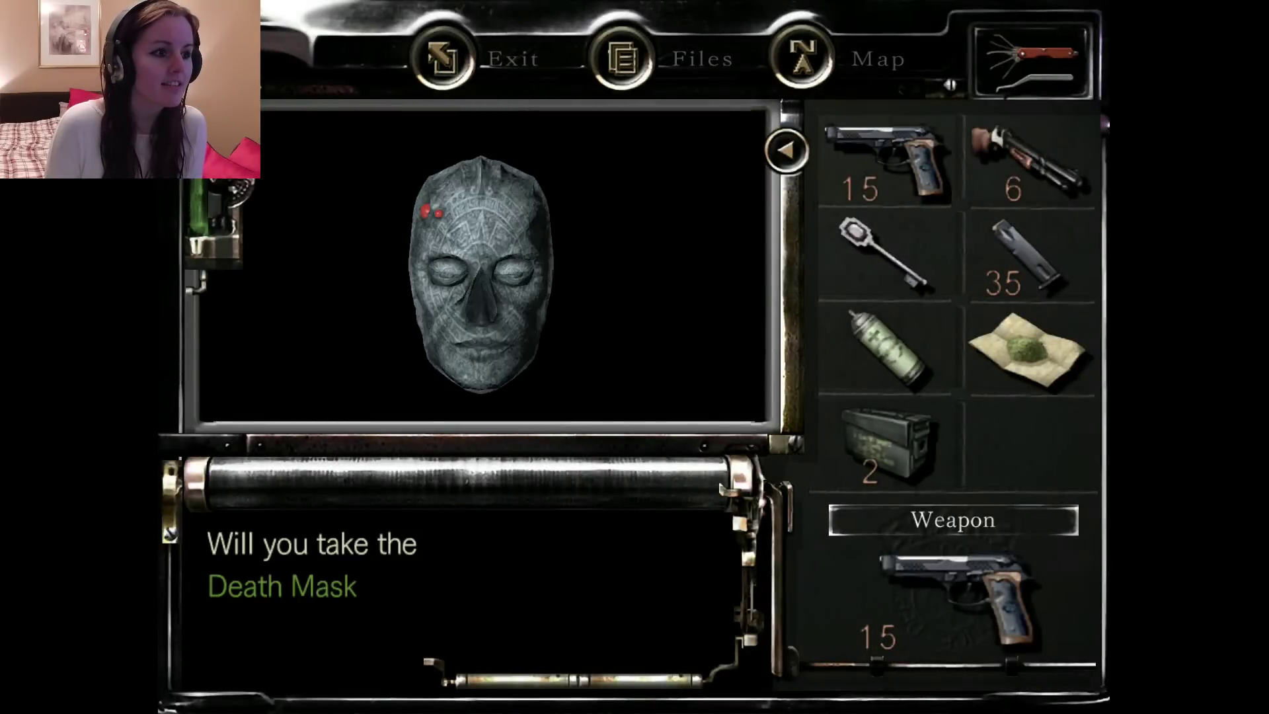
pyautogui.press('Return')
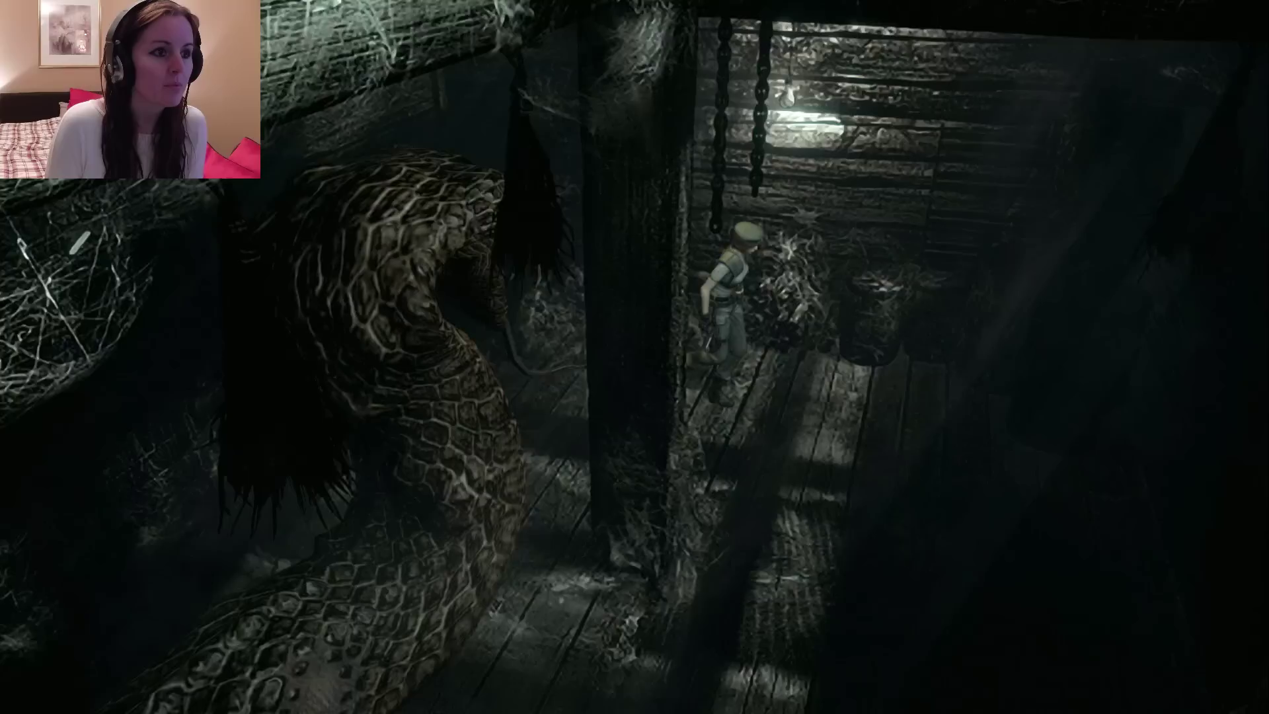
pyautogui.press('Tab')
pyautogui.press('Down')
pyautogui.press('Down')
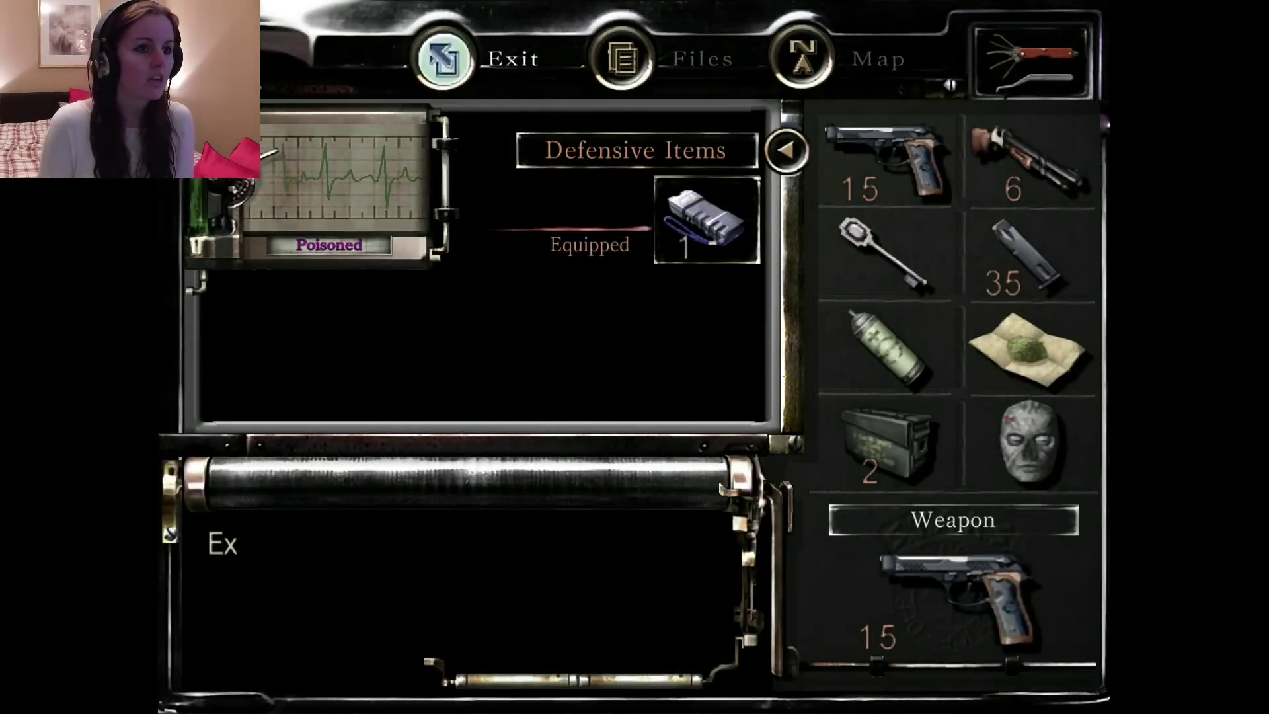
pyautogui.press('Return')
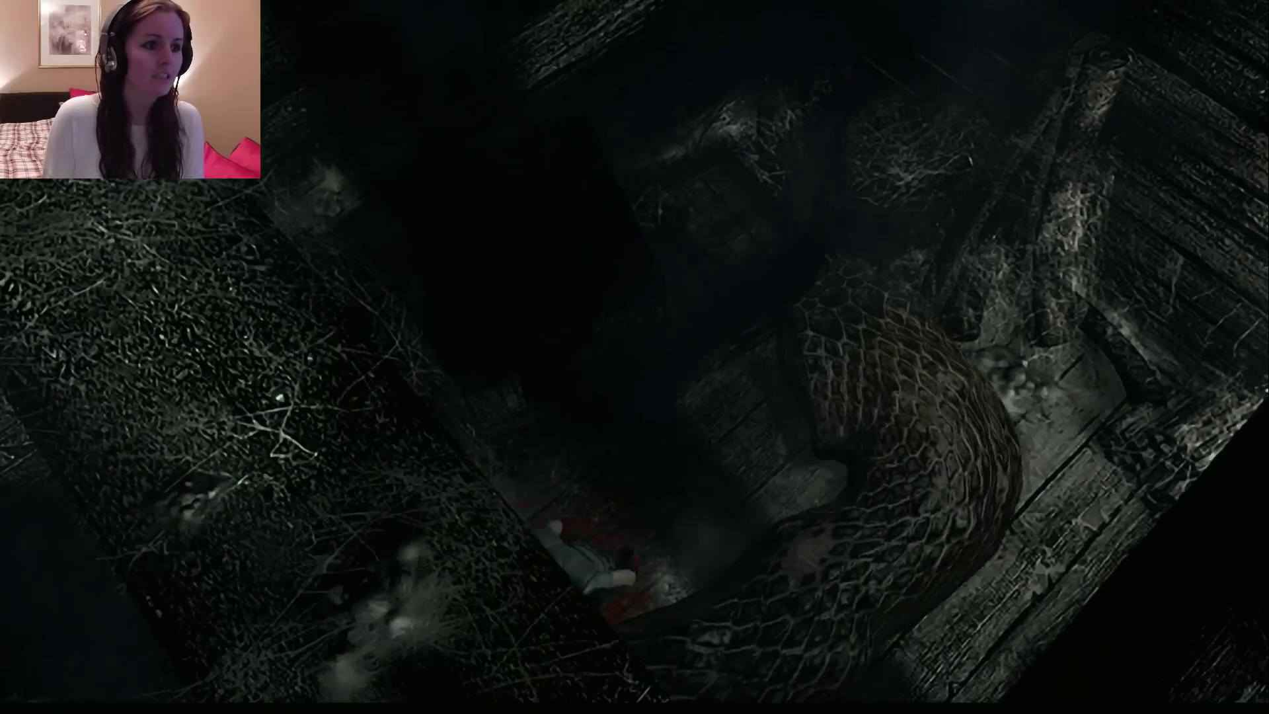
# - Cure the poison with Mixed Herbs, fire at the snake, and take the second shotgun
pyautogui.press('Tab')
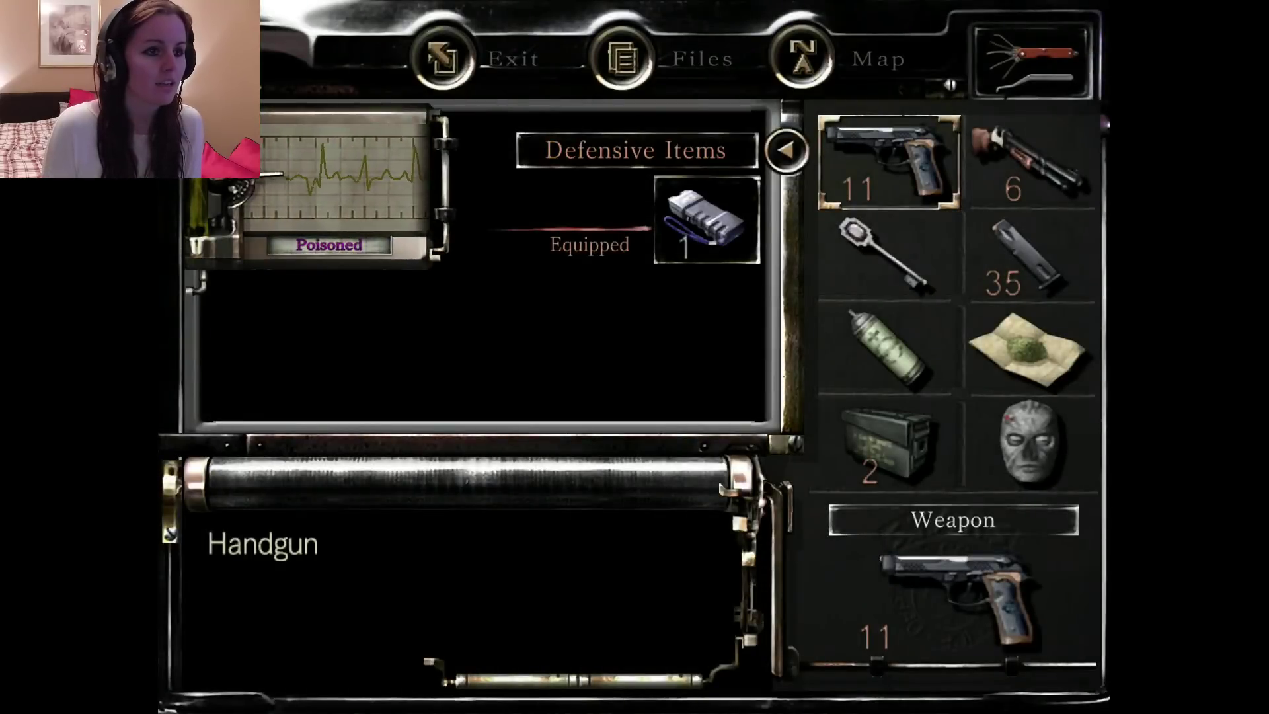
pyautogui.press('Return')
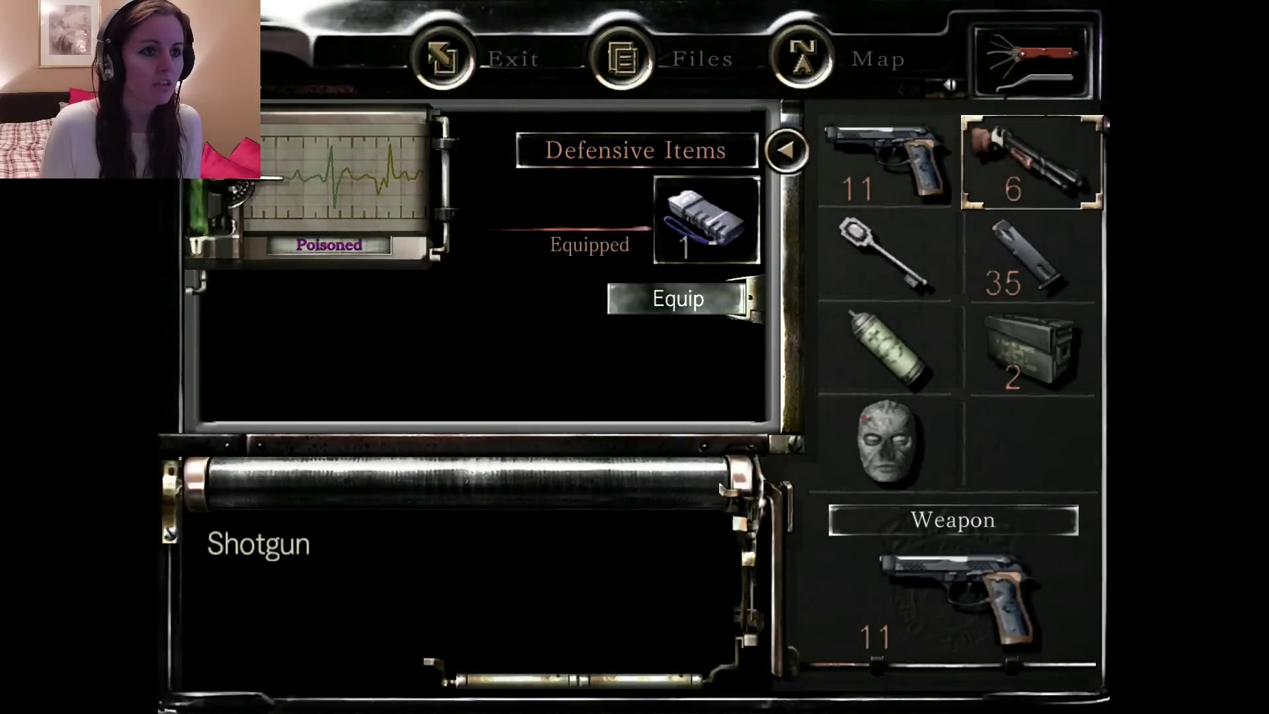
pyautogui.press('Tab')
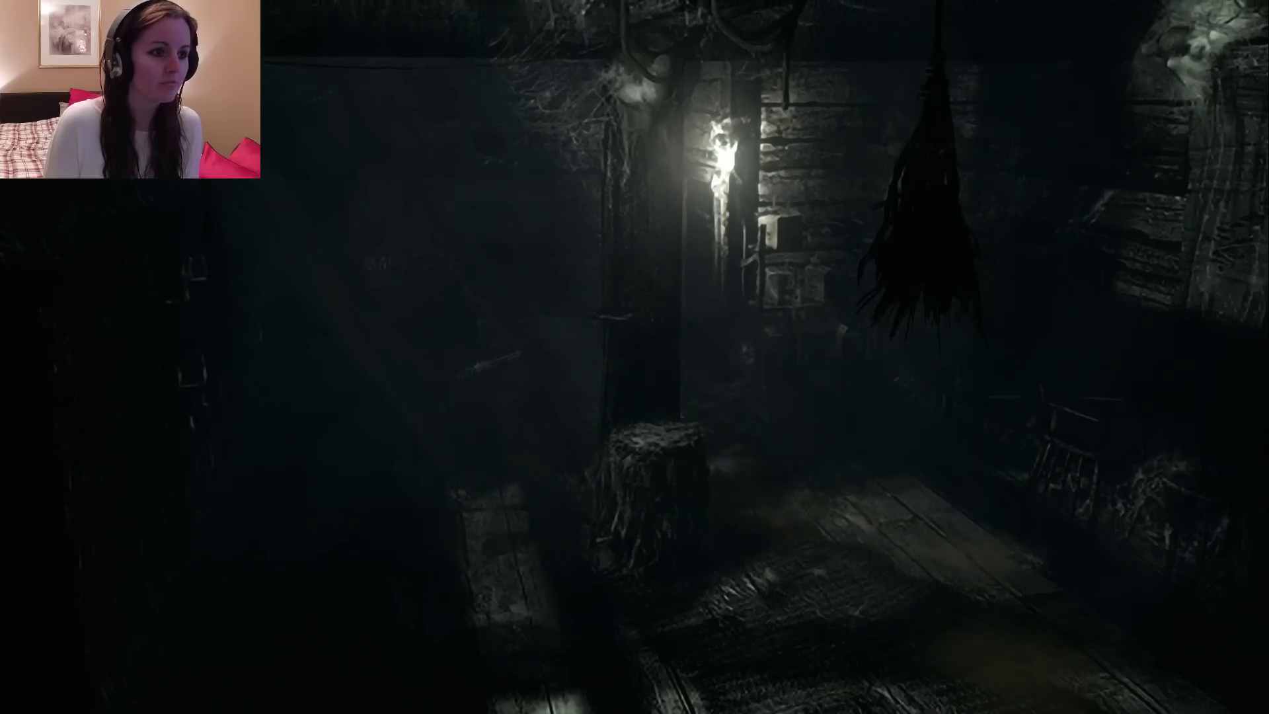
pyautogui.press('space')
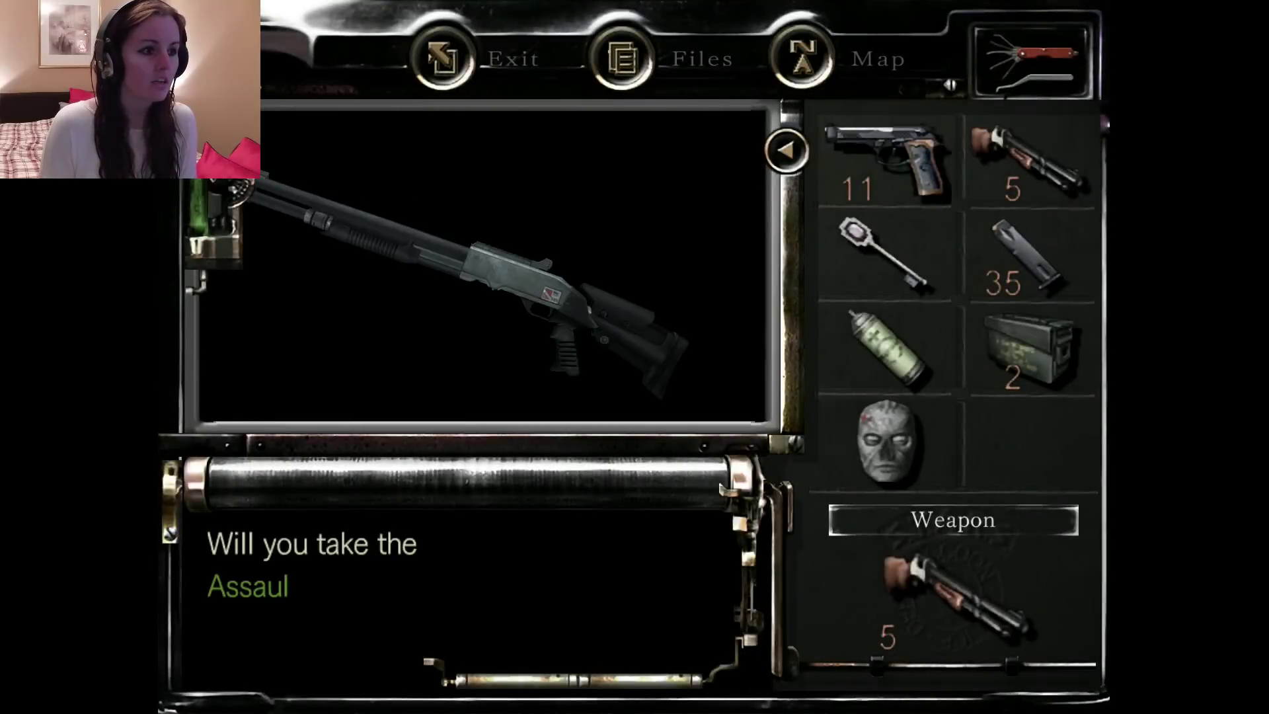
pyautogui.press('Return')
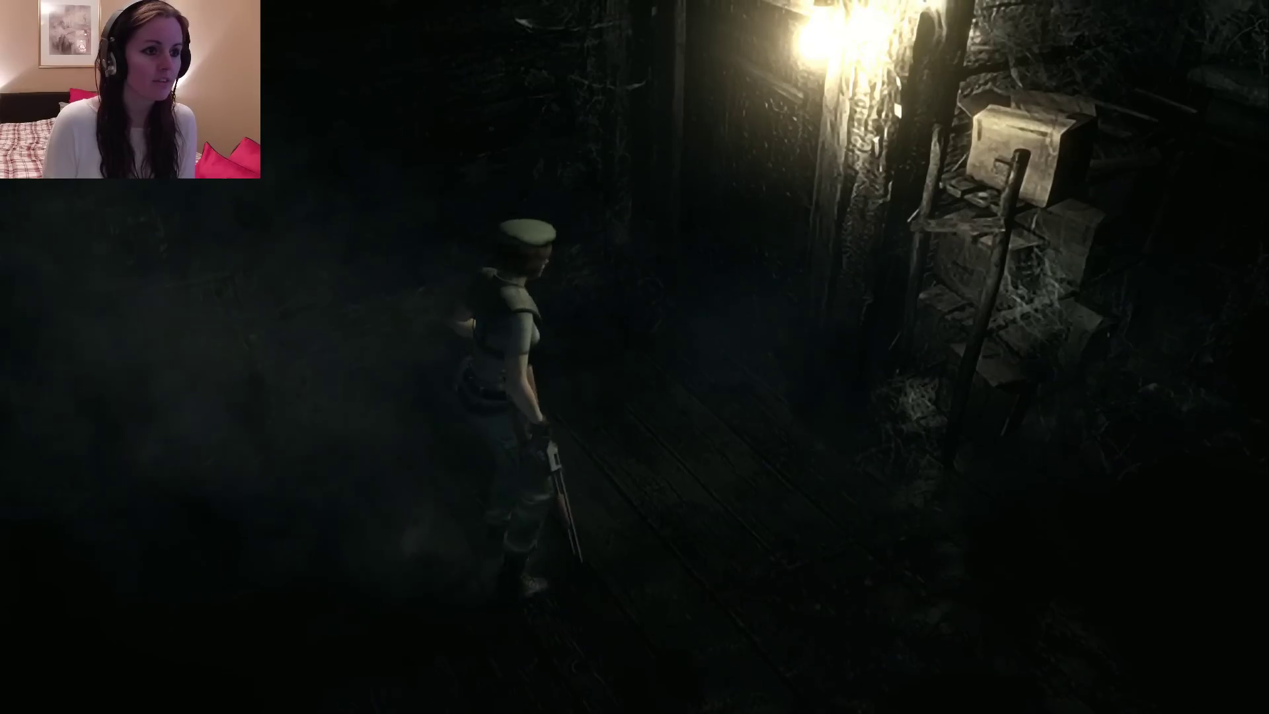
# - Equip the shotgun and blast the hanging plant in the net-filled room
pyautogui.press('Tab')
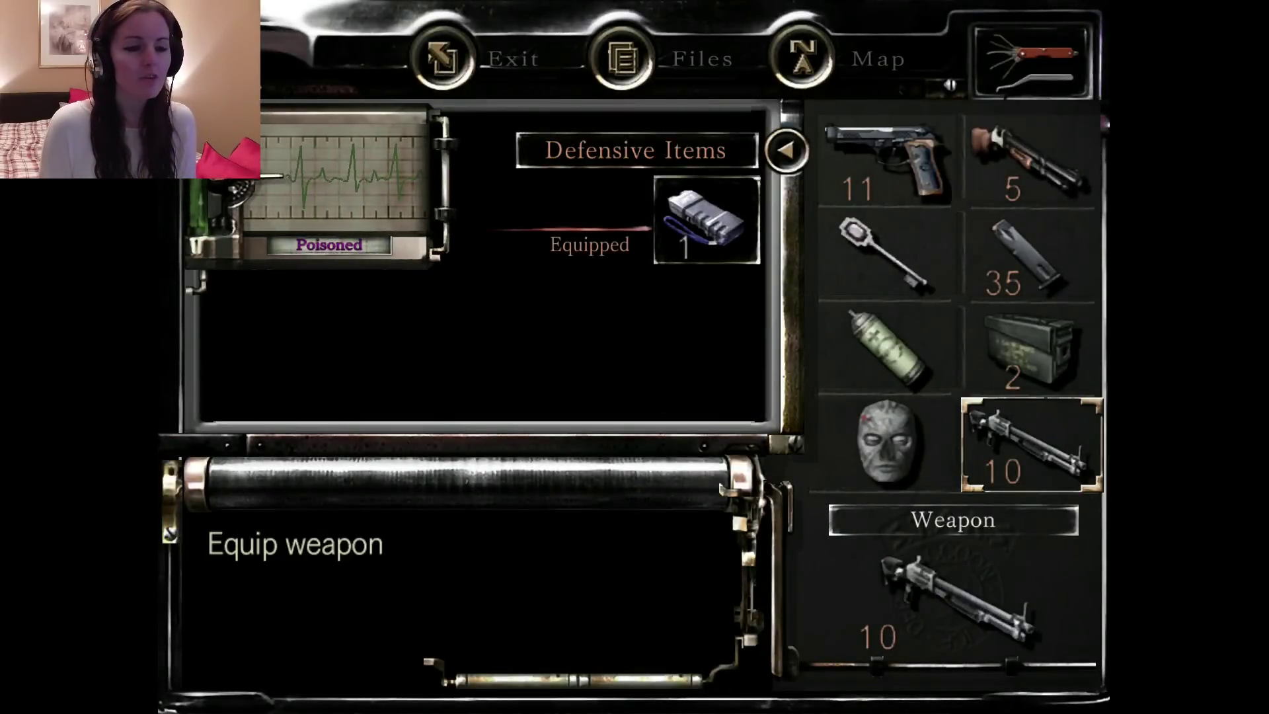
pyautogui.press('Tab')
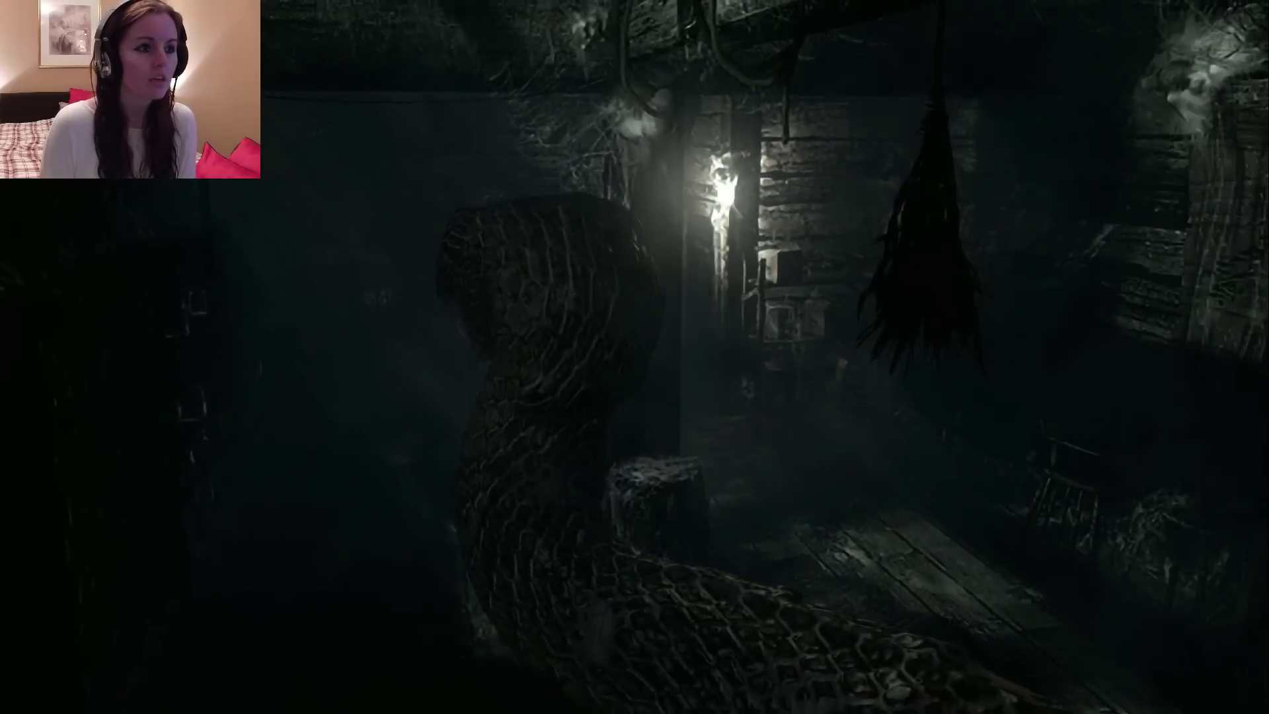
pyautogui.press('w')
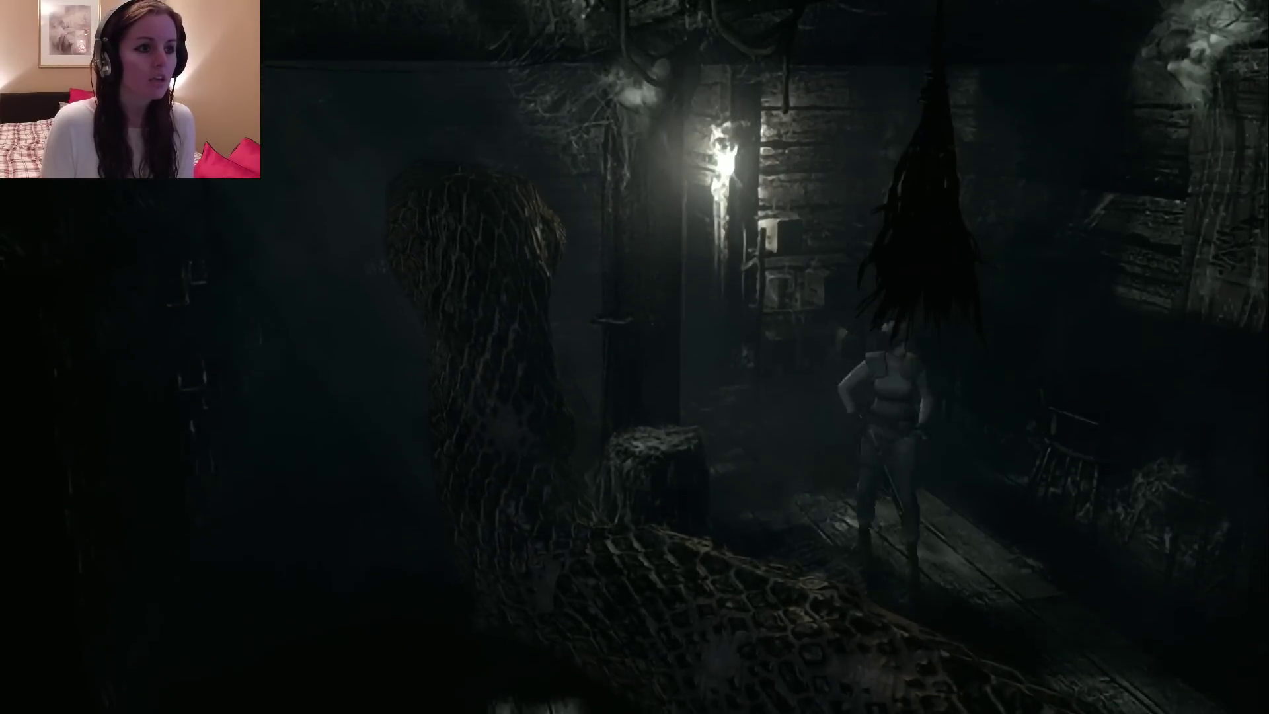
pyautogui.press('space')
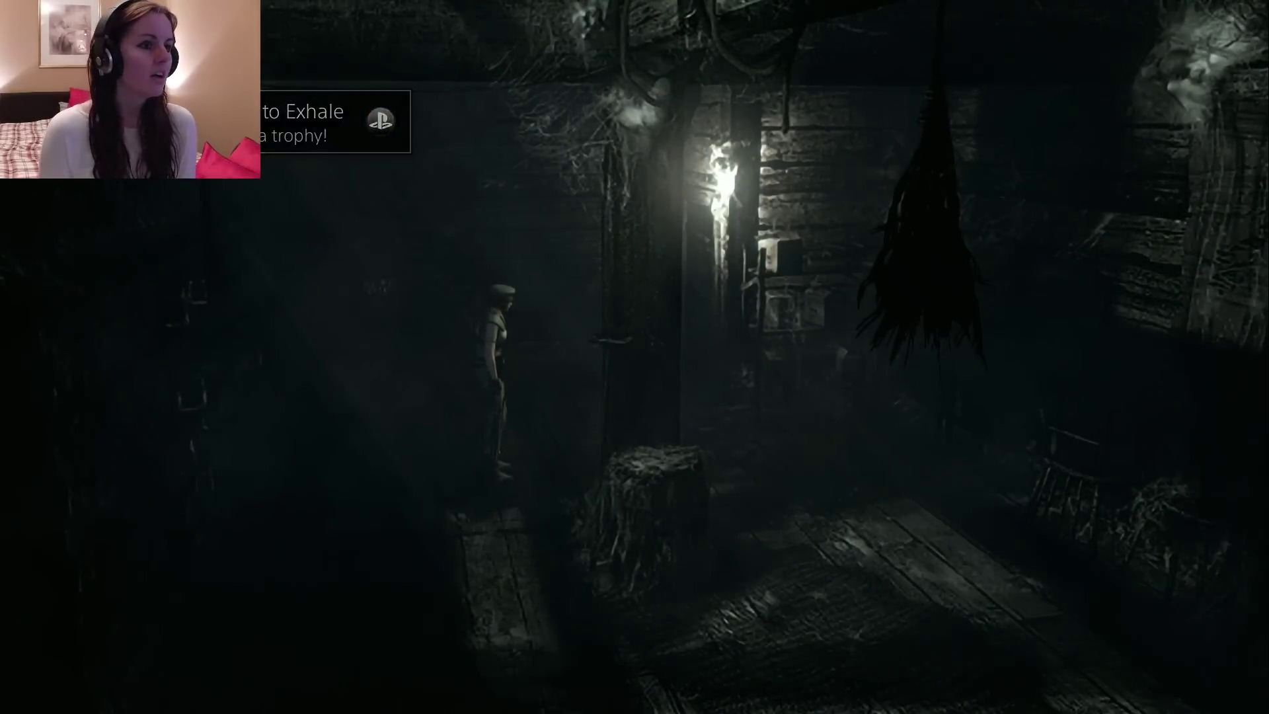
pyautogui.press('Tab')
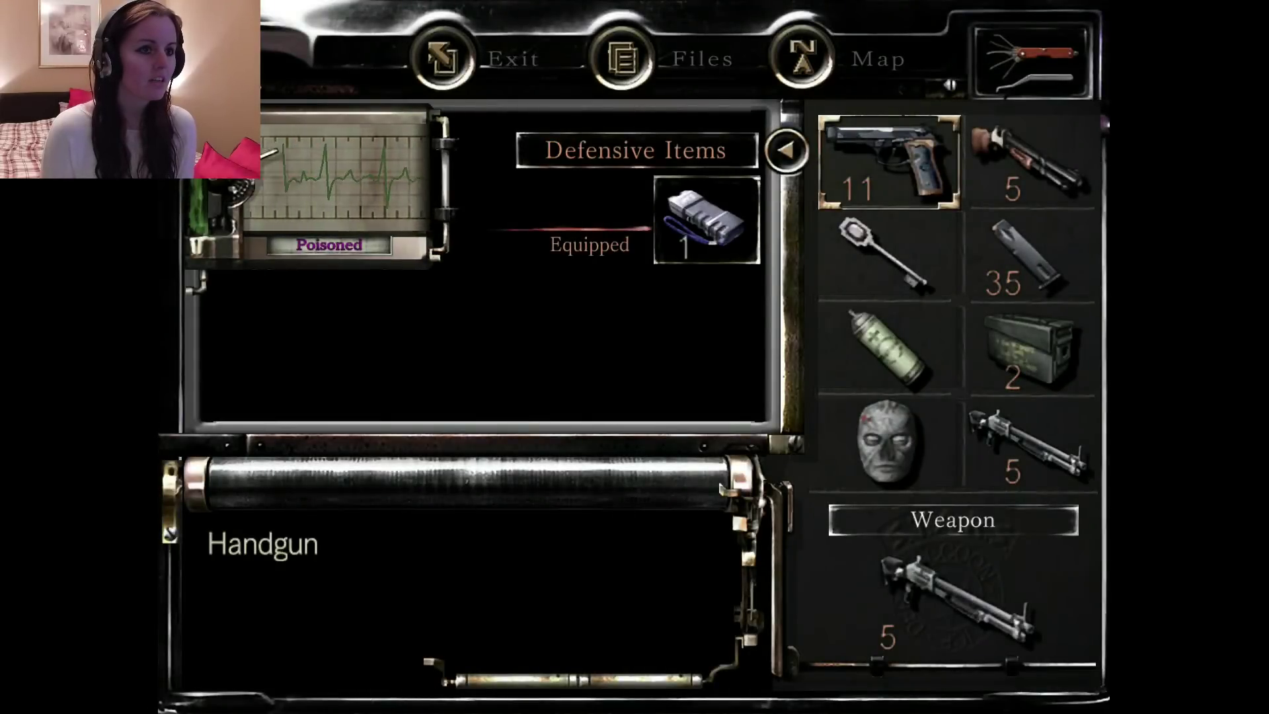
# - Combine the Handgun Magazine with the handgun for 15 rounds, then exit through the lit doorway
pyautogui.press('Return')
pyautogui.press('Escape')
pyautogui.press('Left')
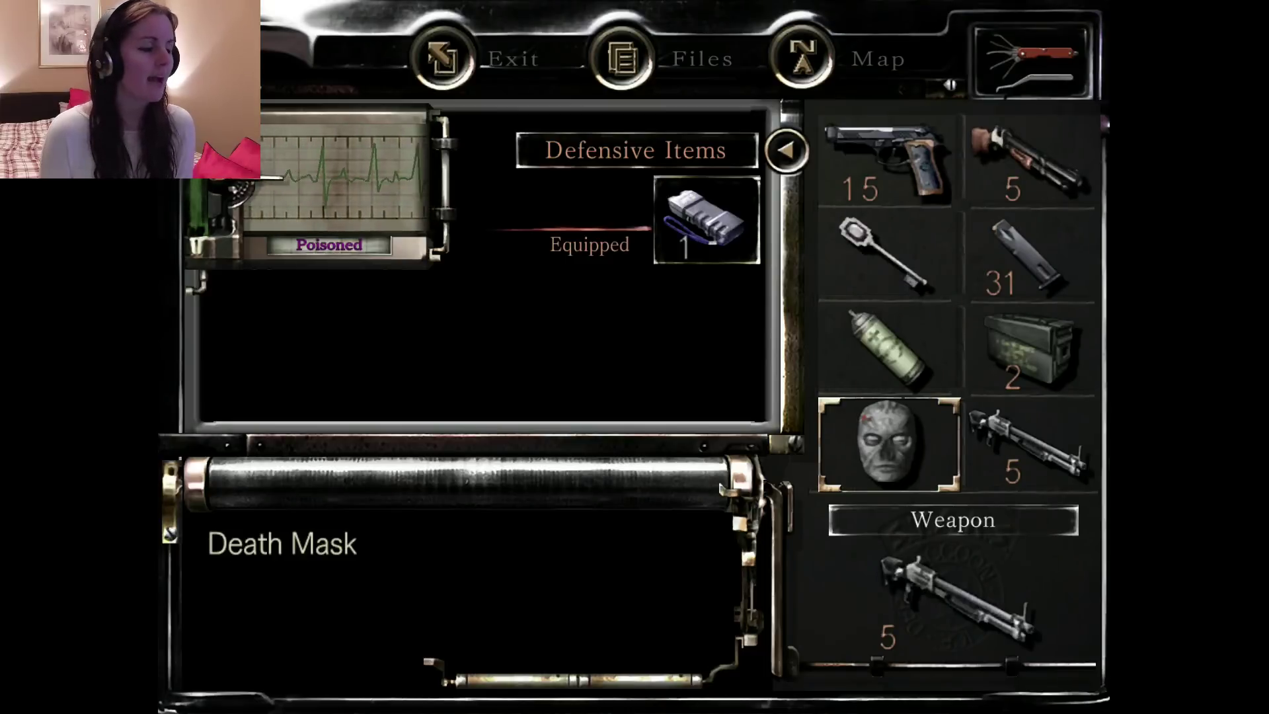
pyautogui.press('Tab')
pyautogui.press('Return')
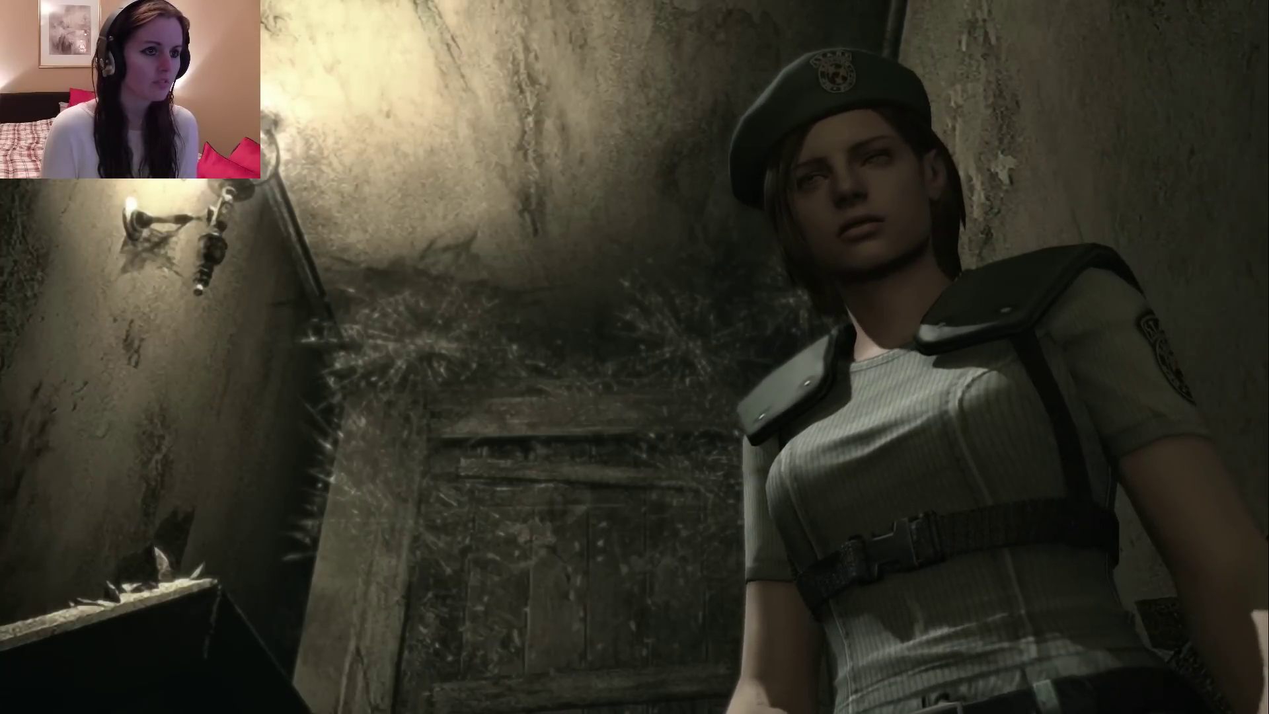
# - Check the first-floor map, get past the hallway zombie, and open the far door
pyautogui.press('m')
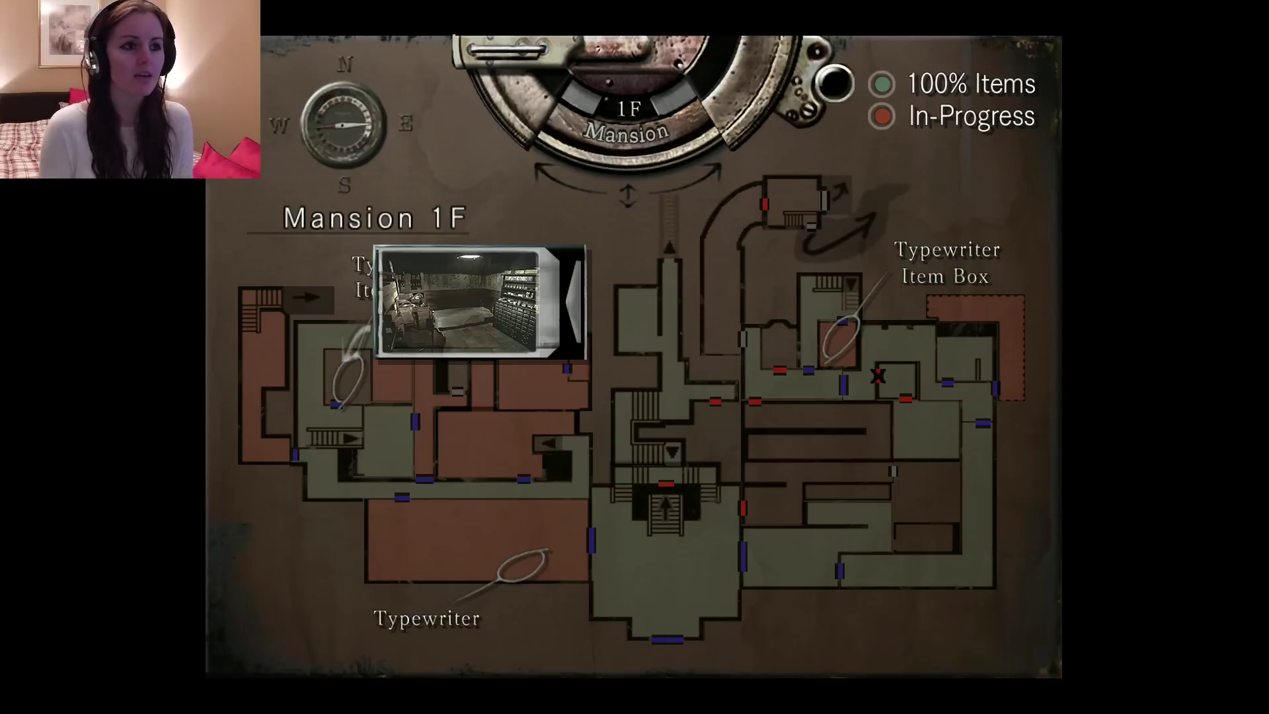
pyautogui.press('m')
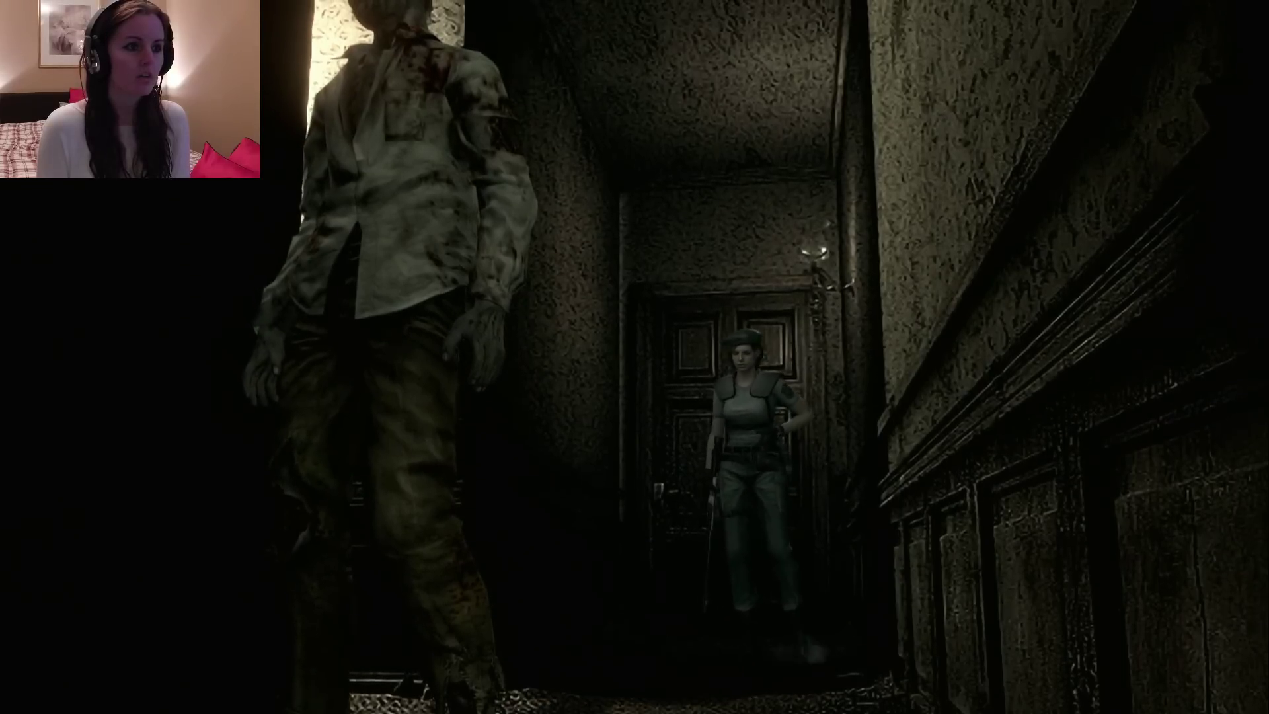
pyautogui.press('Up')
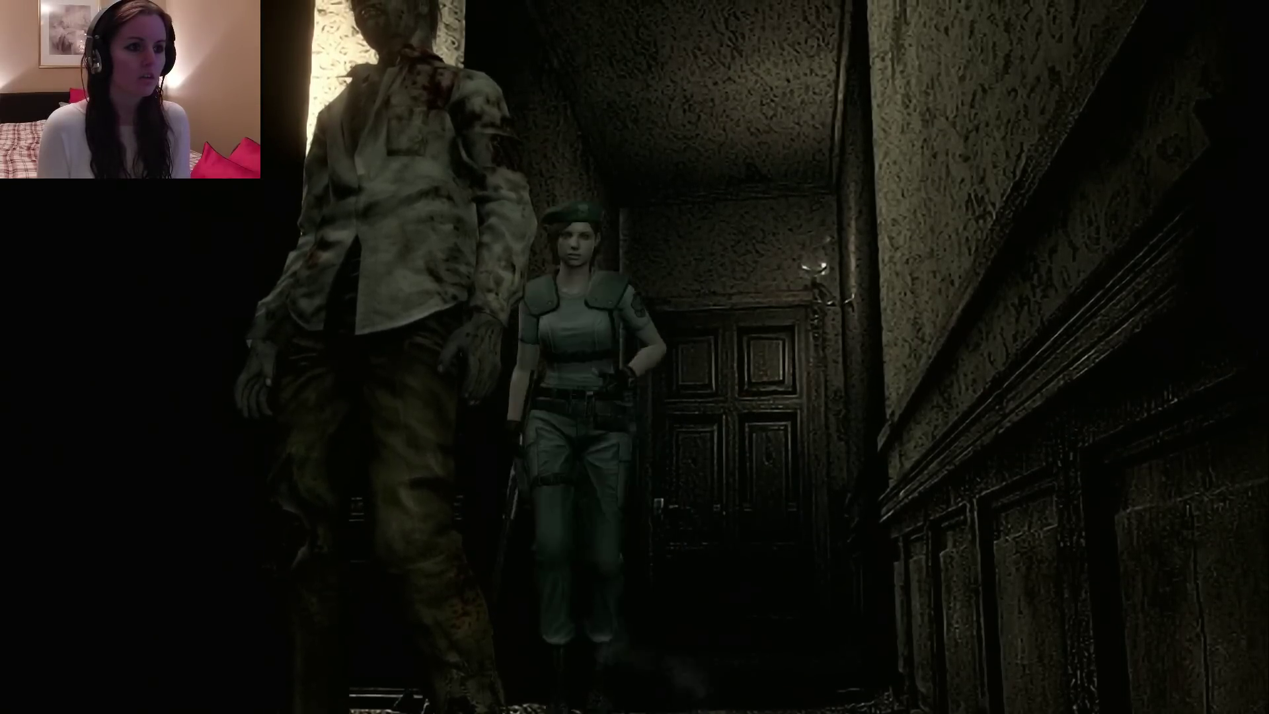
pyautogui.press('Up')
pyautogui.press('Up')
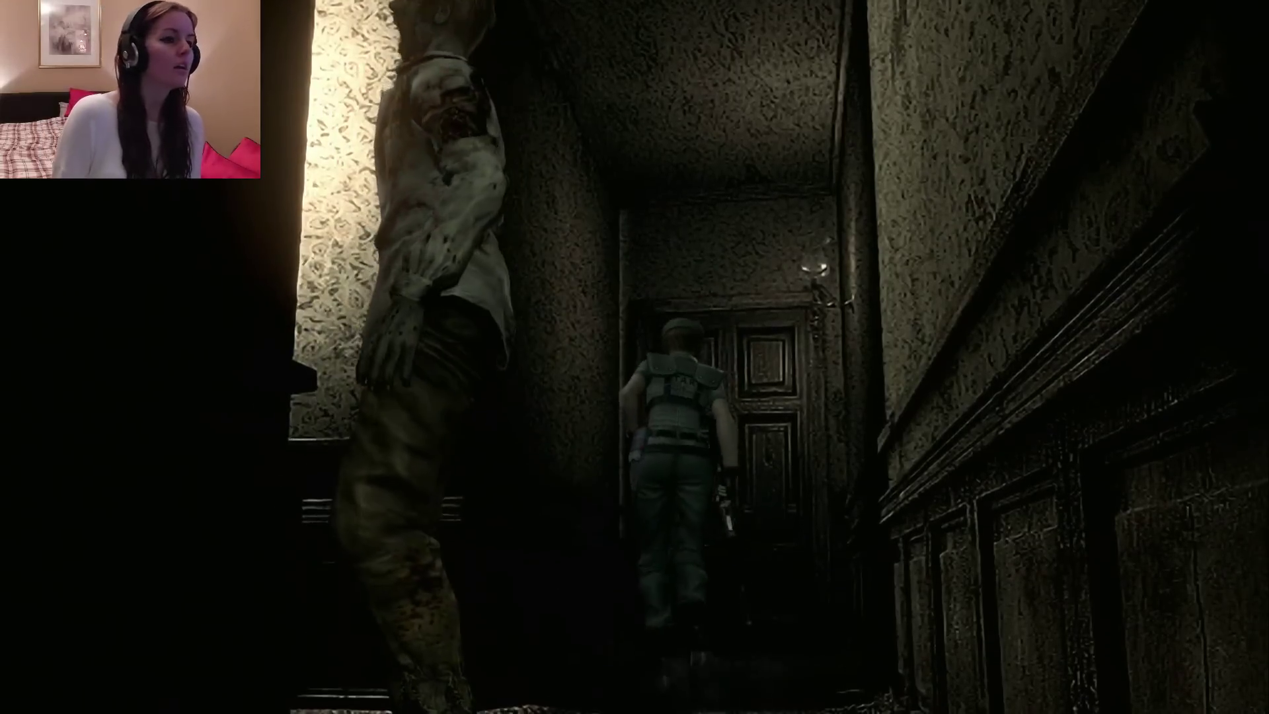
pyautogui.press('Down')
pyautogui.press('Up')
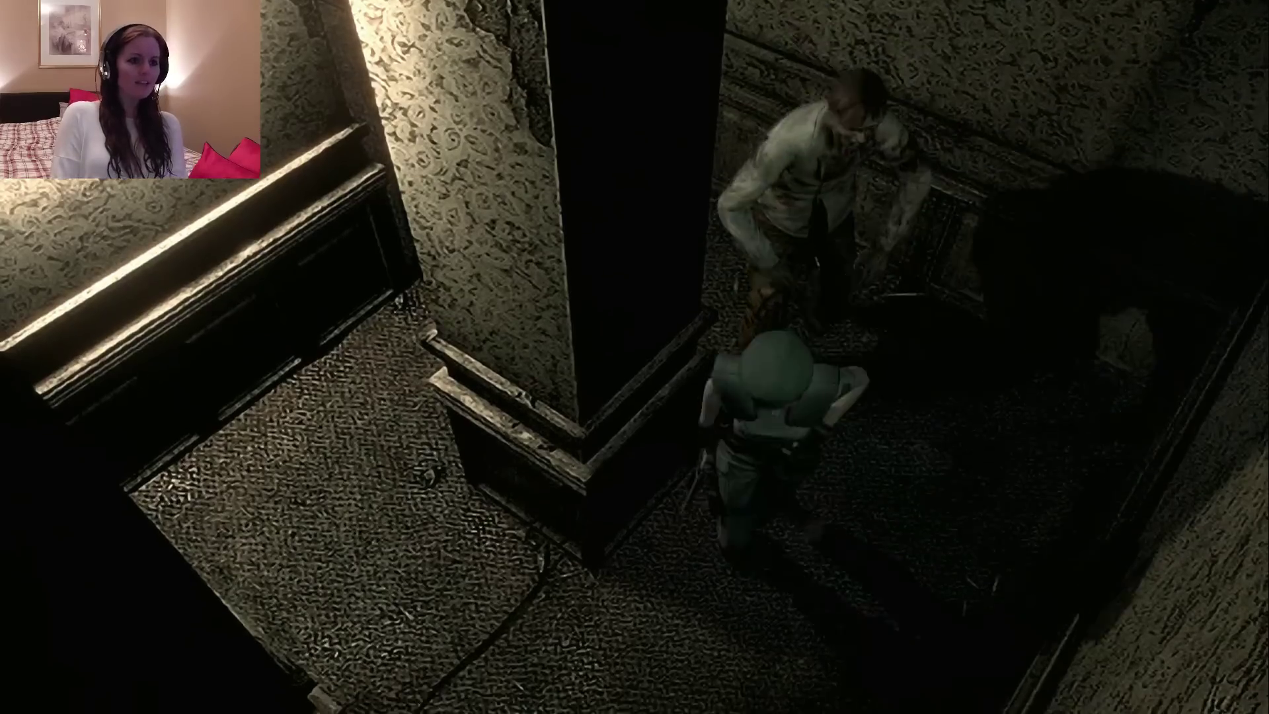
pyautogui.press('Down')
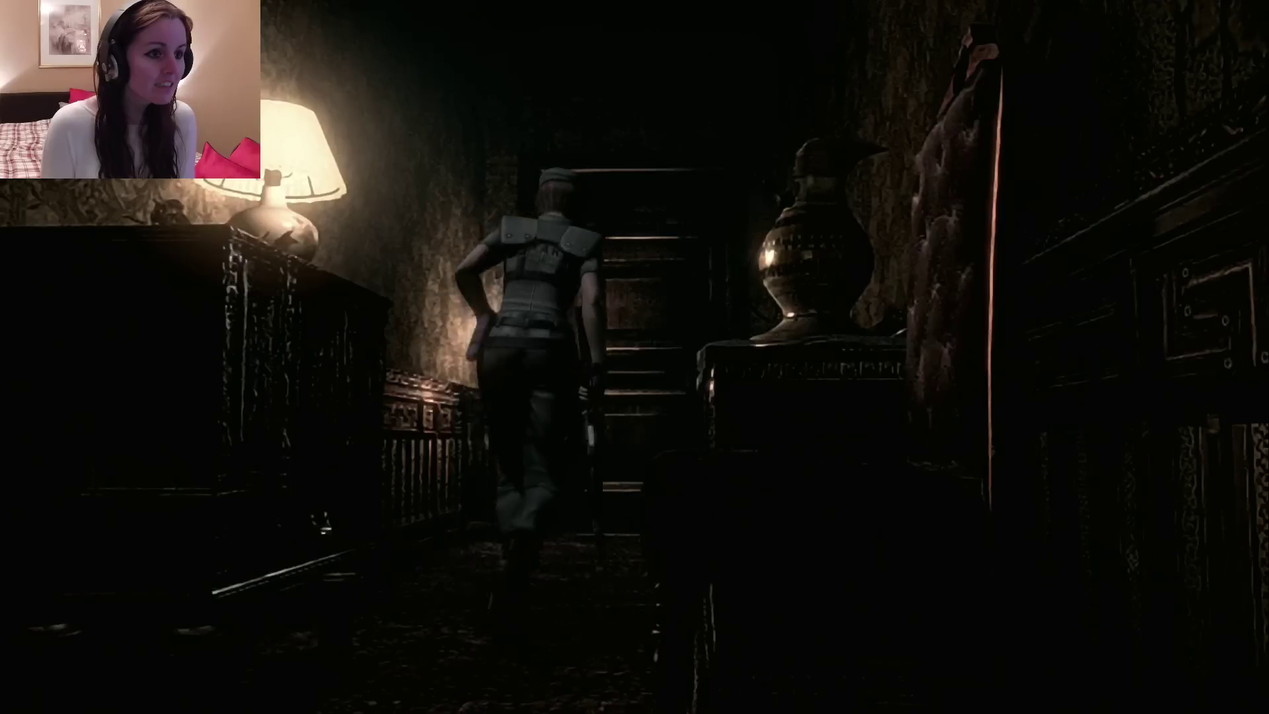
pyautogui.press('Return')
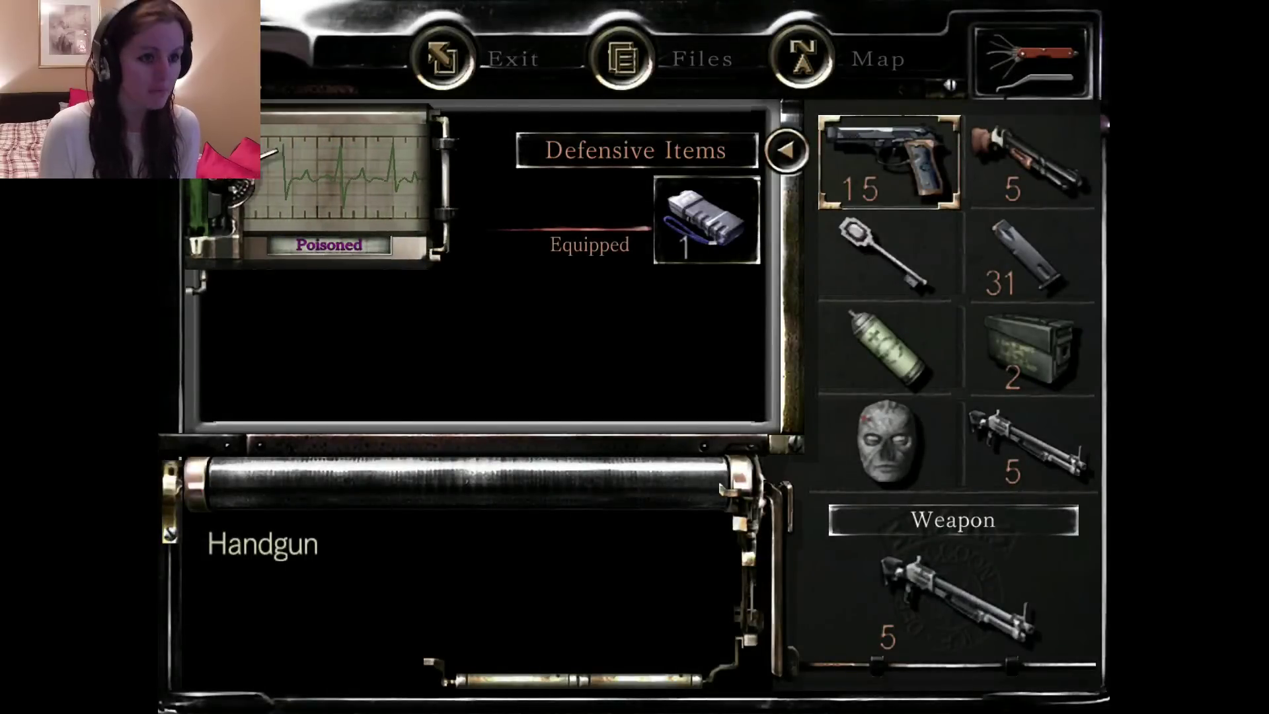
# - Look over the magazine's actions in the inventory, then return to the dining hall
pyautogui.press('Return')
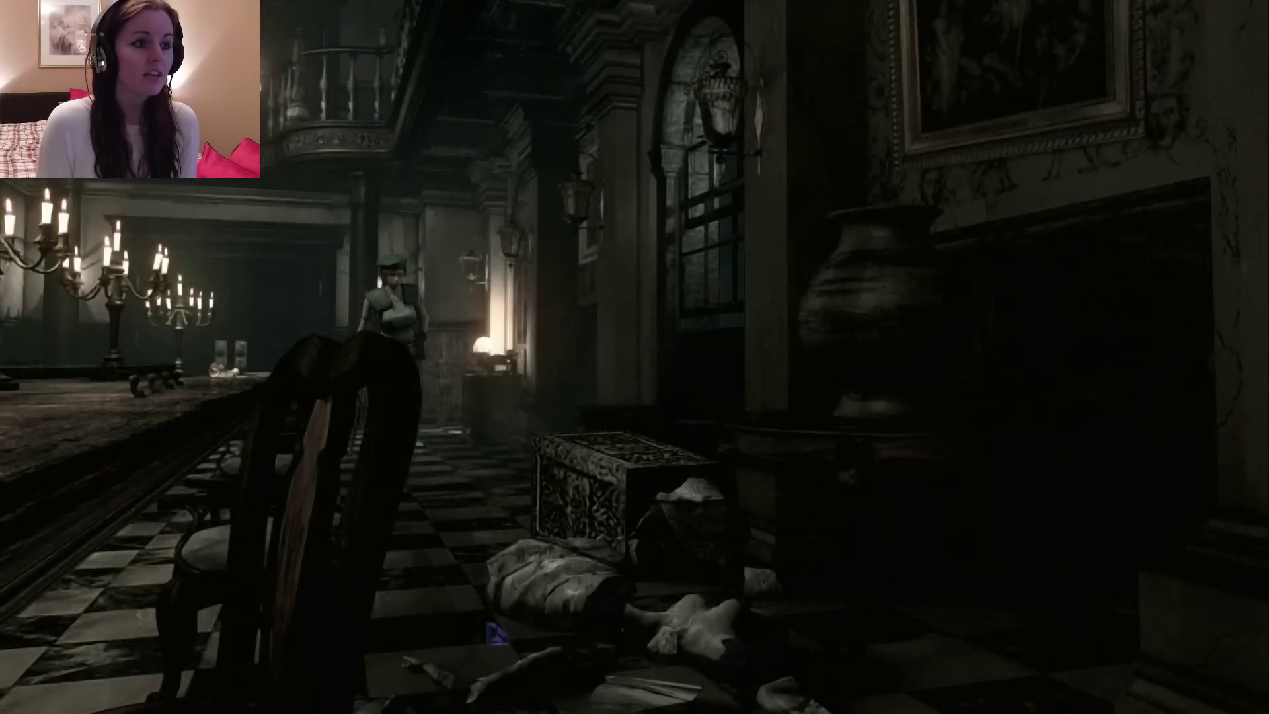
pyautogui.press('Return')
pyautogui.press('Escape')
pyautogui.press('Down')
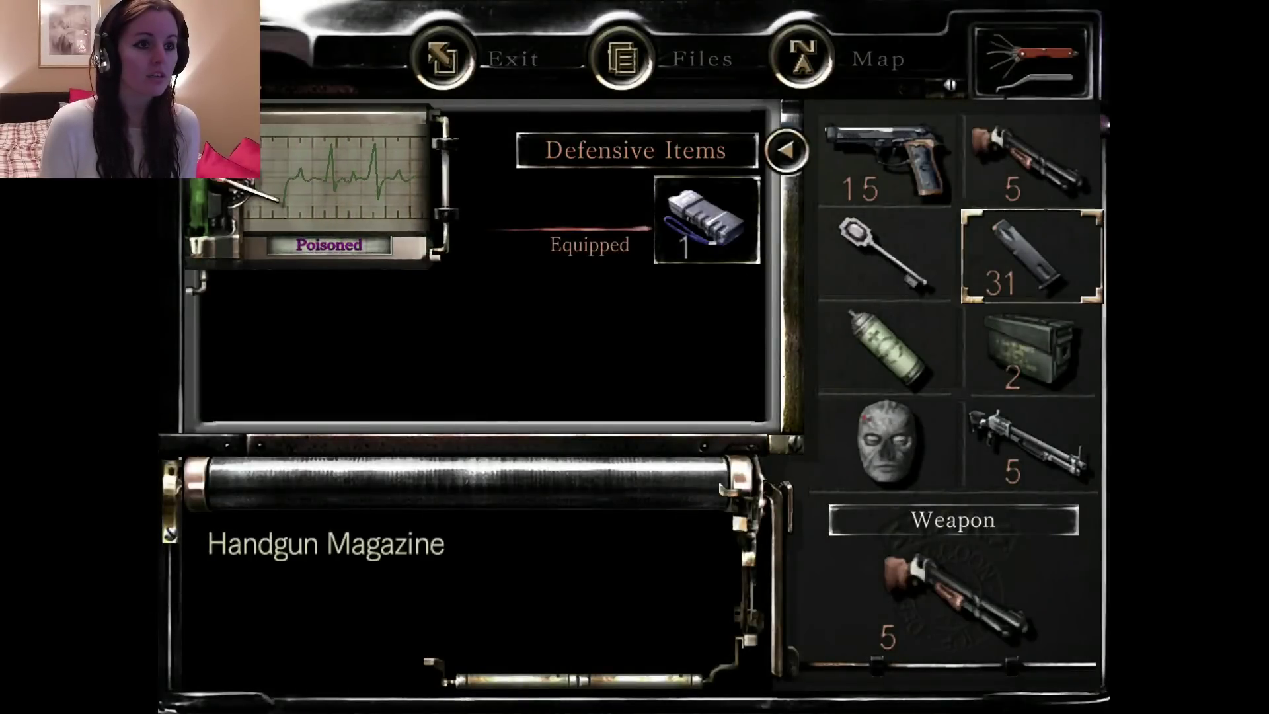
pyautogui.press('Tab')
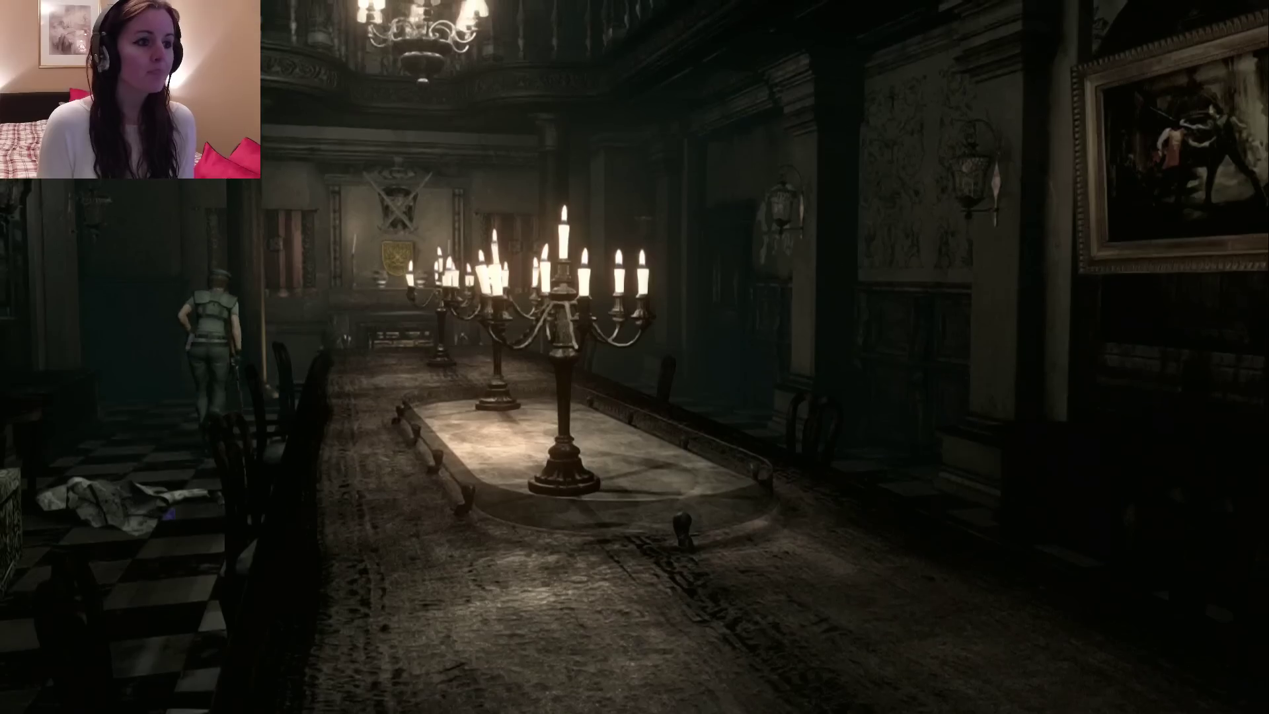
# - Cross the dining hall to the door beside the fireplace and enter the corridor
pyautogui.press('Up')
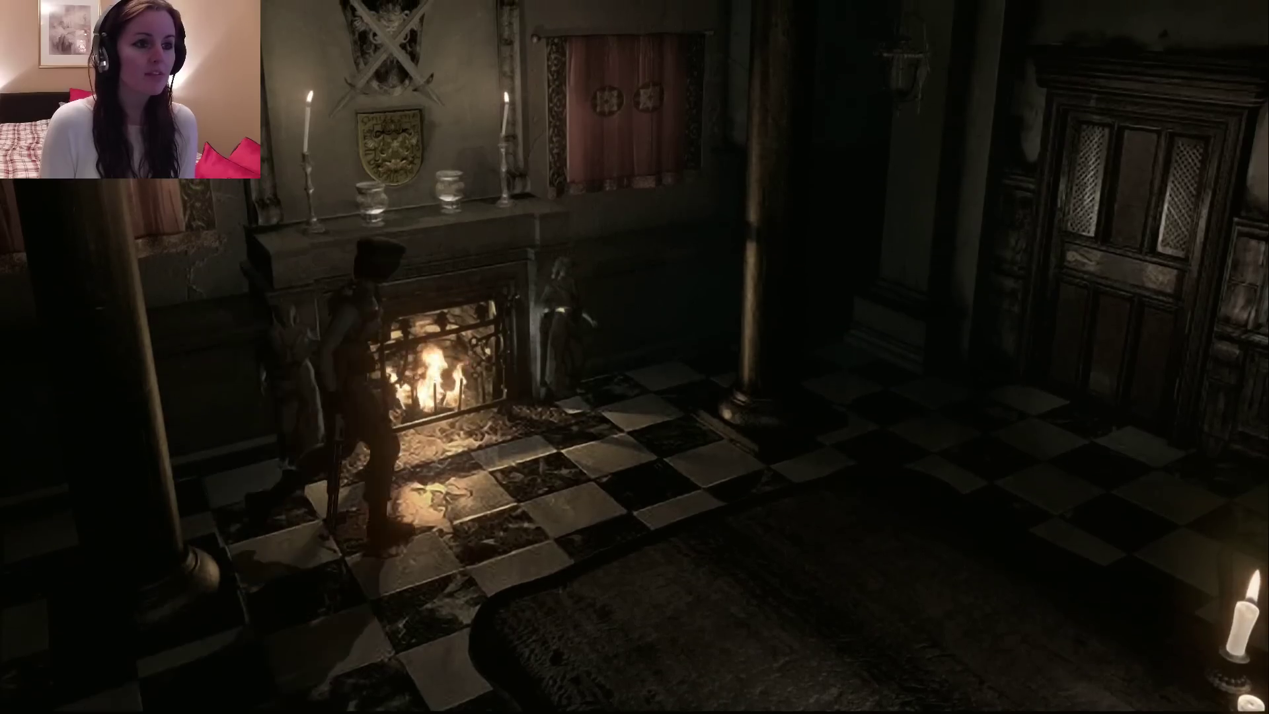
pyautogui.press('Up')
pyautogui.press('Return')
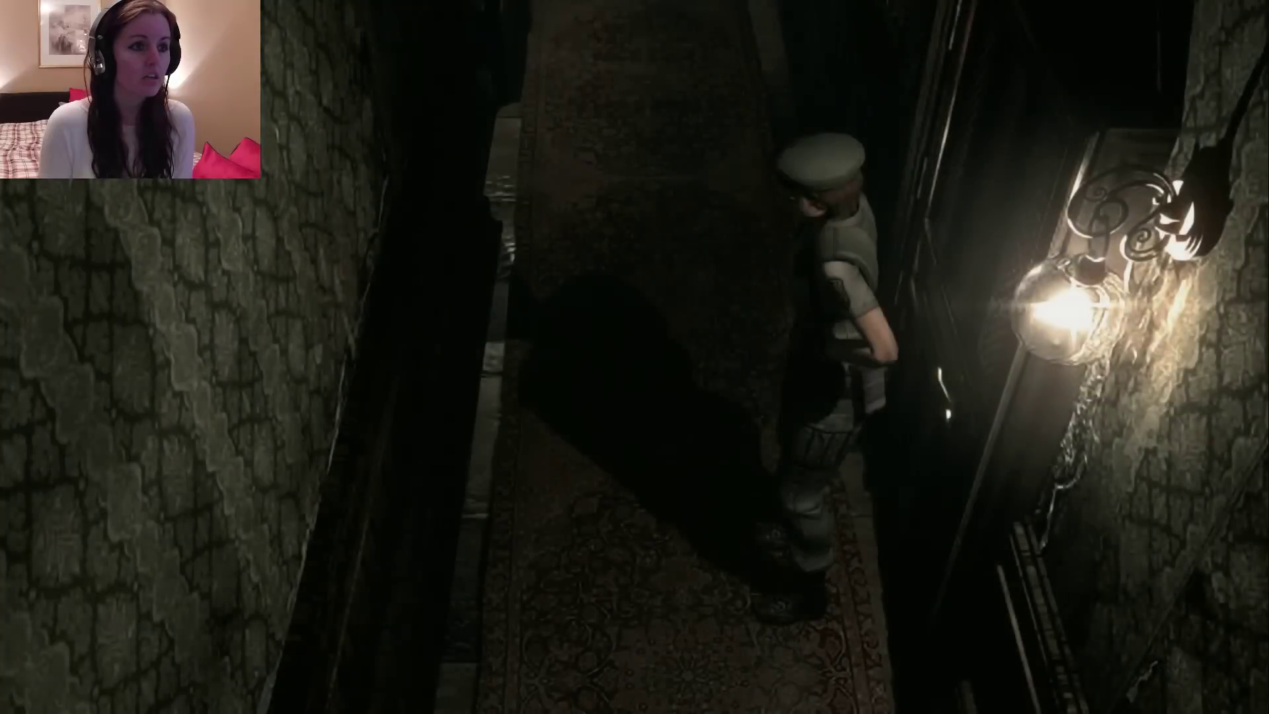
pyautogui.press('Up')
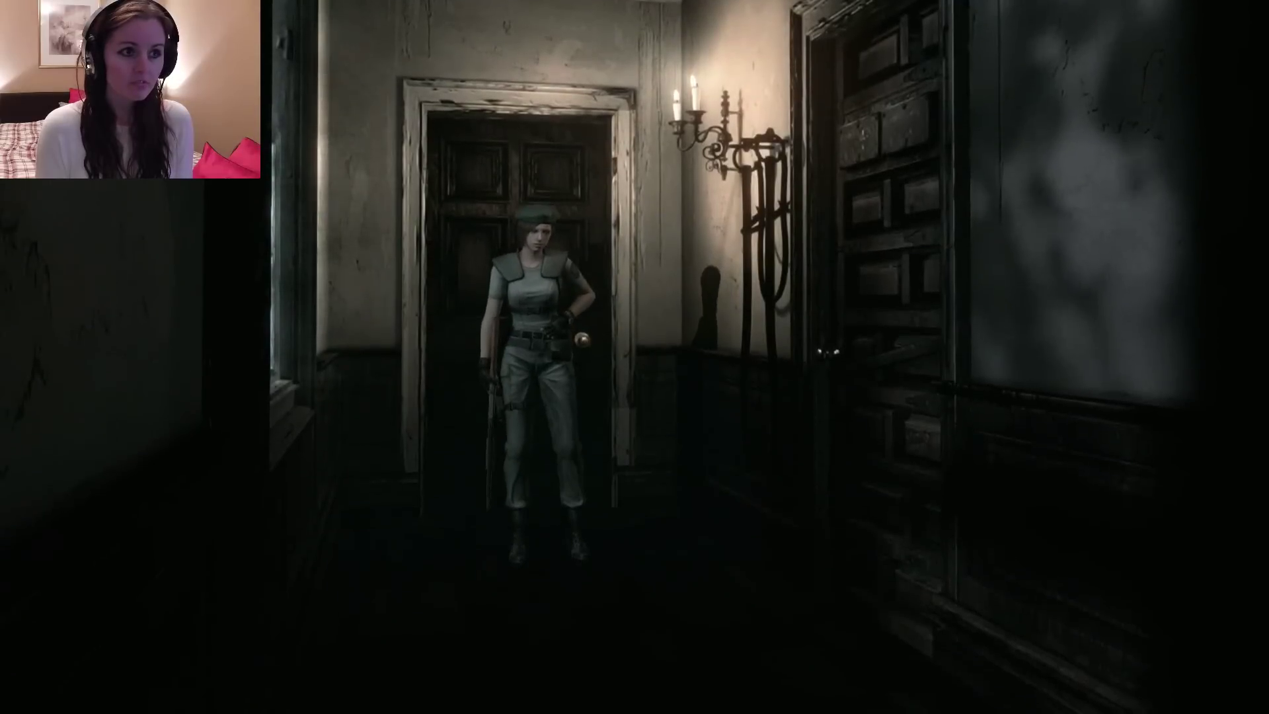
# - Shoot the corridor zombie with the shotgun and walk past its body toward the staircase hall
pyautogui.press('Left')
pyautogui.press('shift')
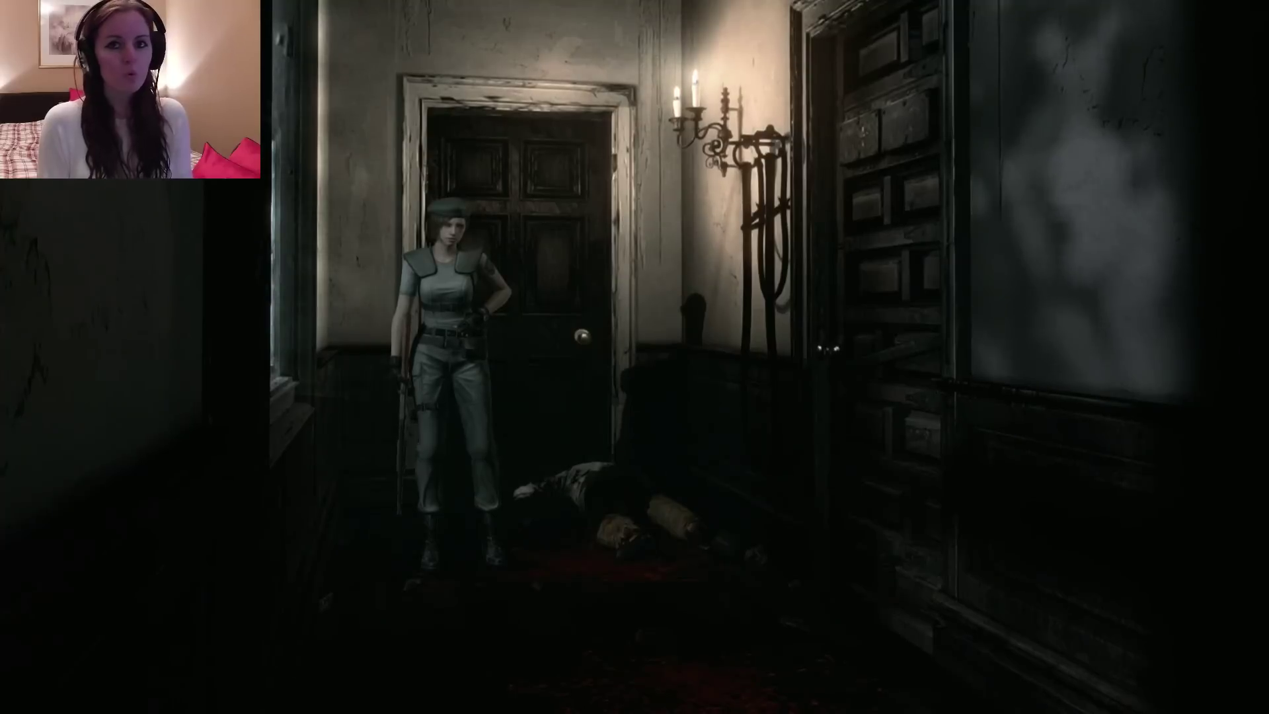
pyautogui.press('Up')
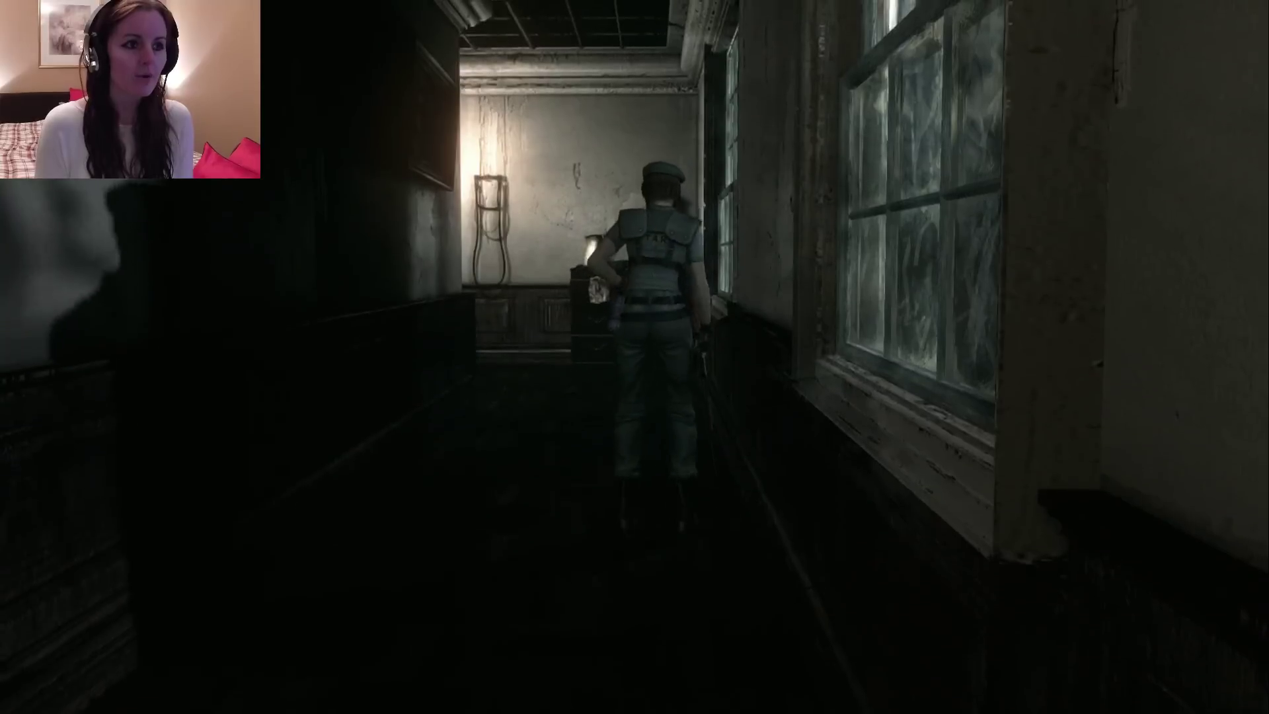
pyautogui.press('Up')
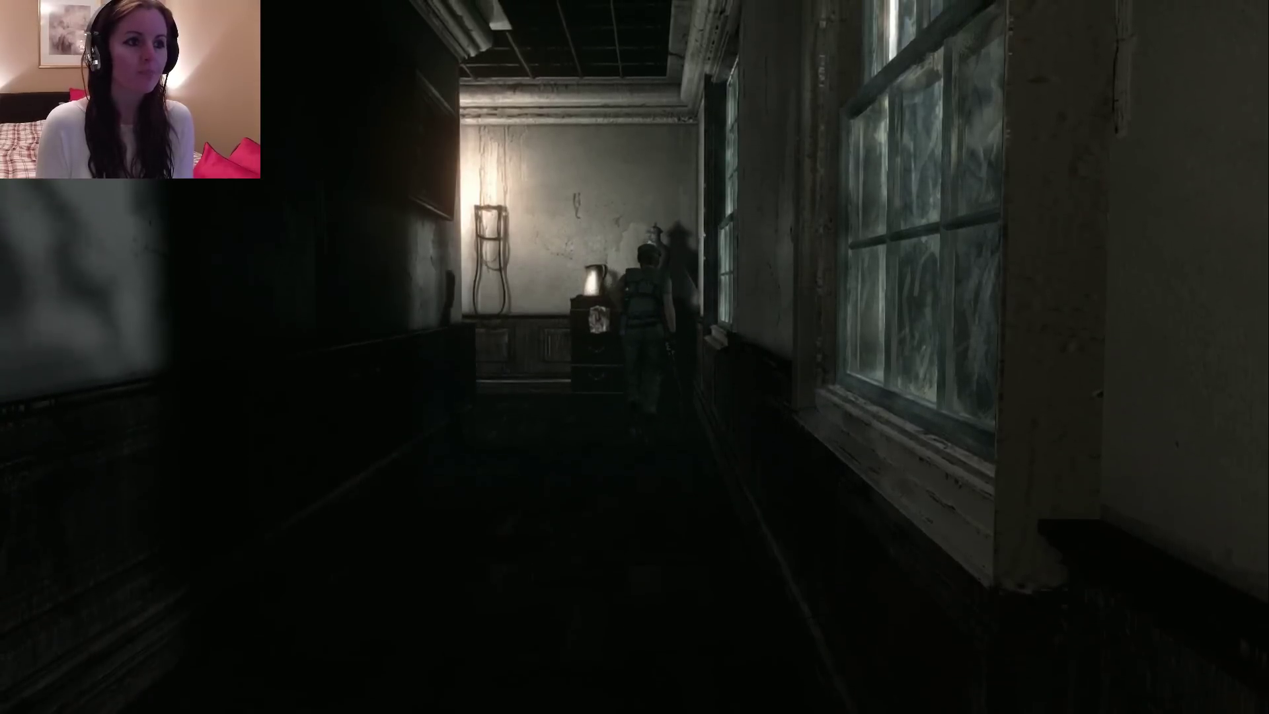
pyautogui.press('Left')
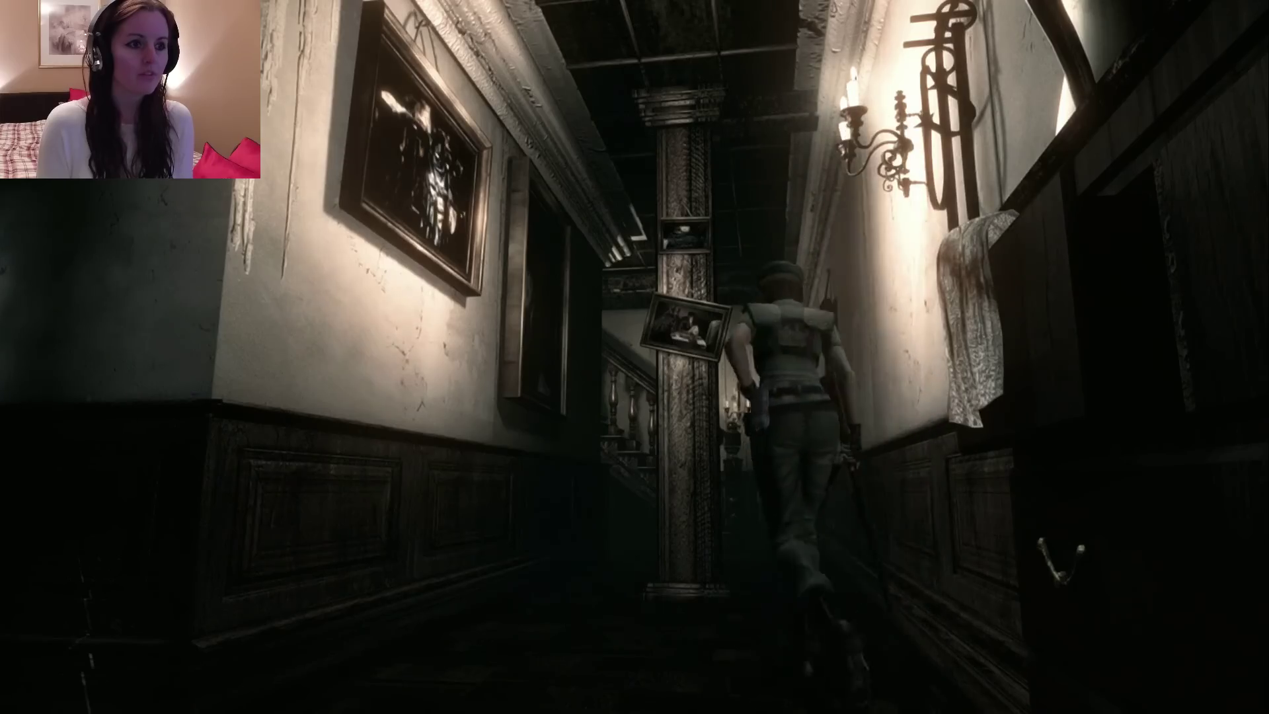
pyautogui.press('Up')
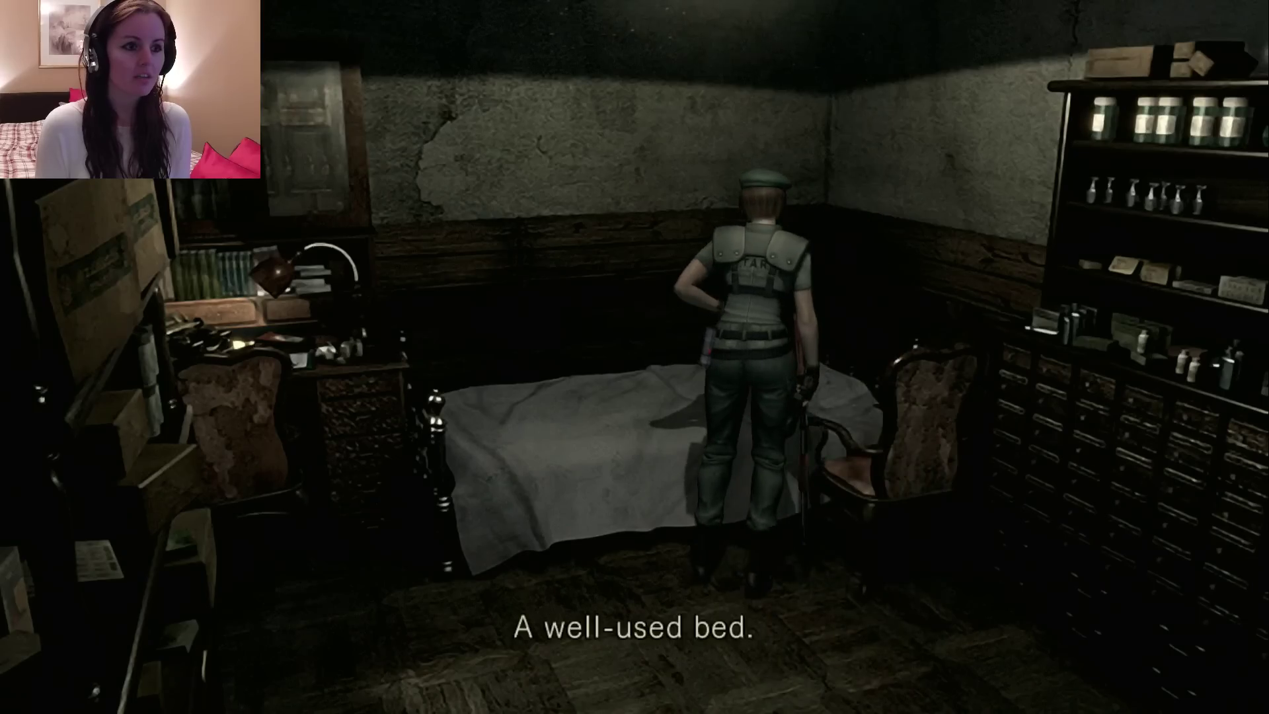
# - Take the Serum from the medicine shelf after clearing the full-inventory notice
pyautogui.press('Return')
pyautogui.press('Right')
pyautogui.press('Return')
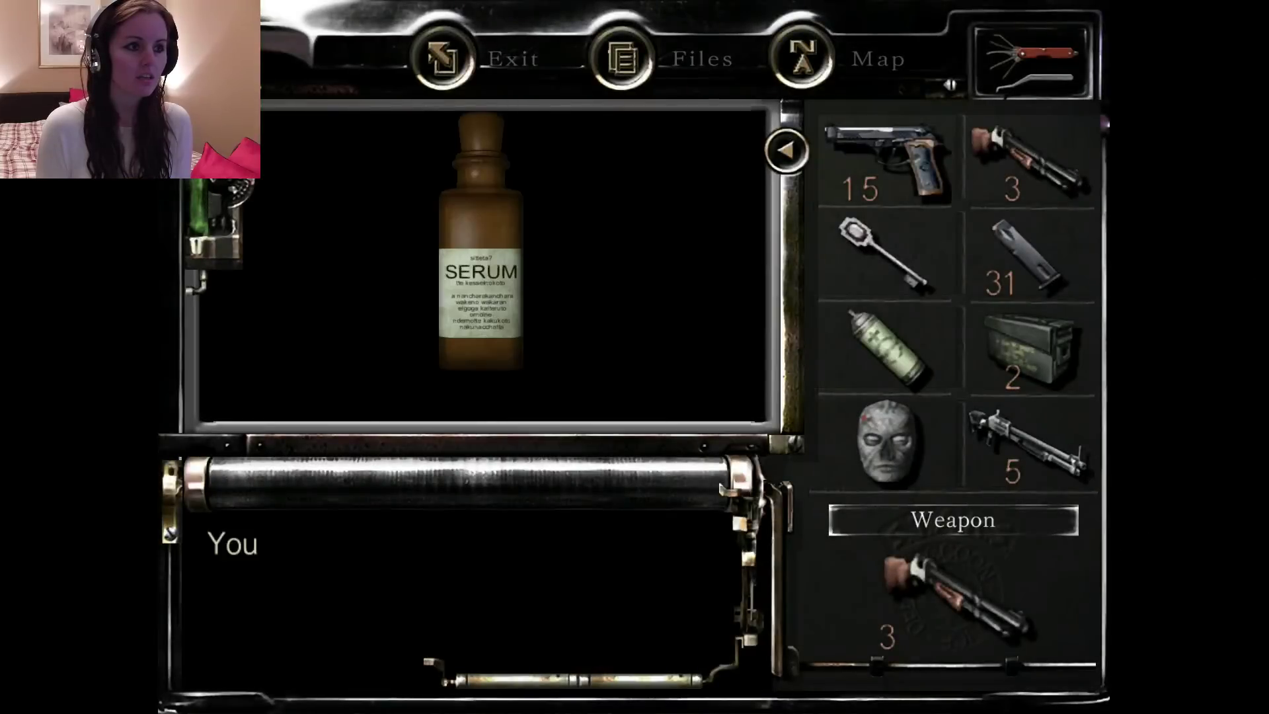
pyautogui.press('Return')
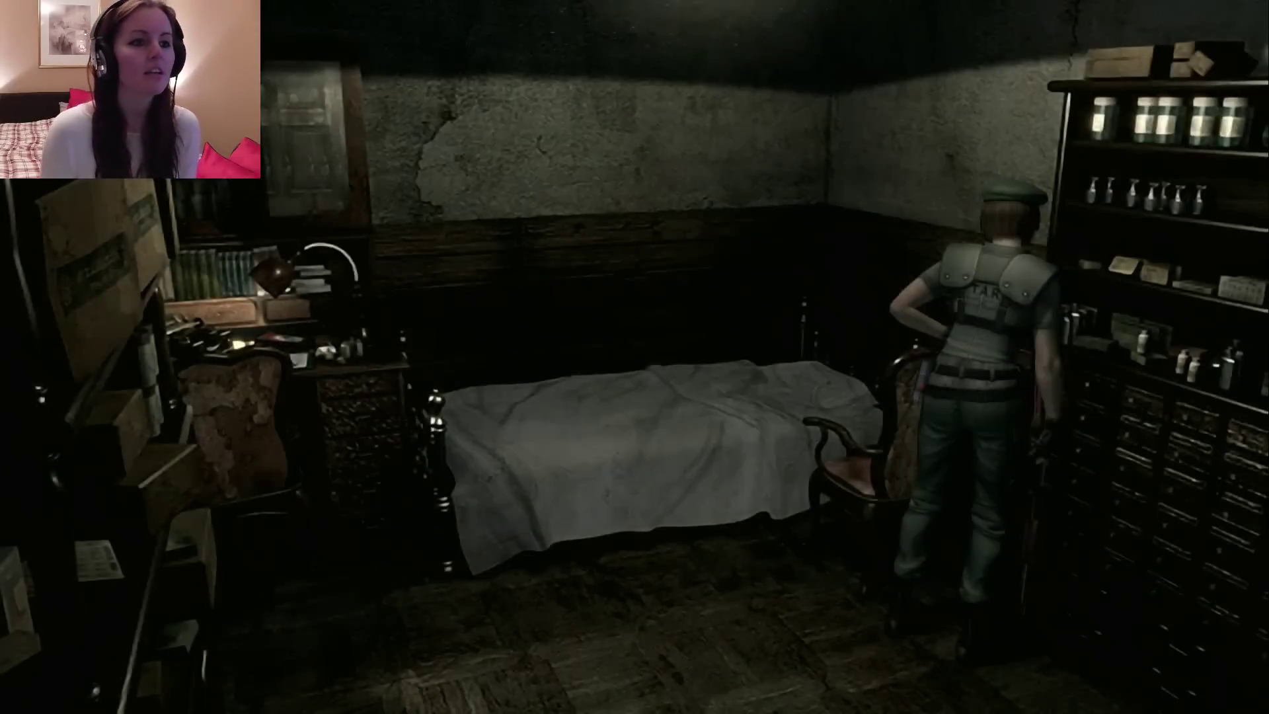
pyautogui.press('Tab')
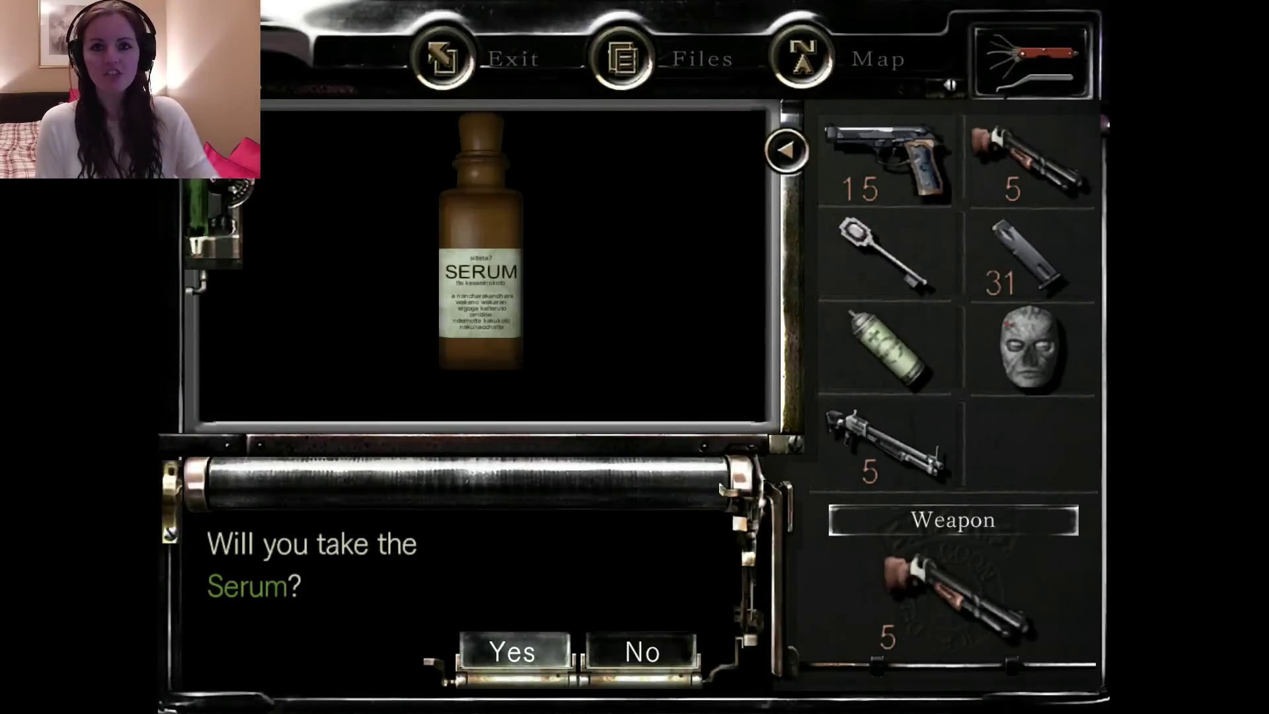
pyautogui.press('Return')
# - Use the Serum to cure Jill's poisoning
pyautogui.press('Tab')
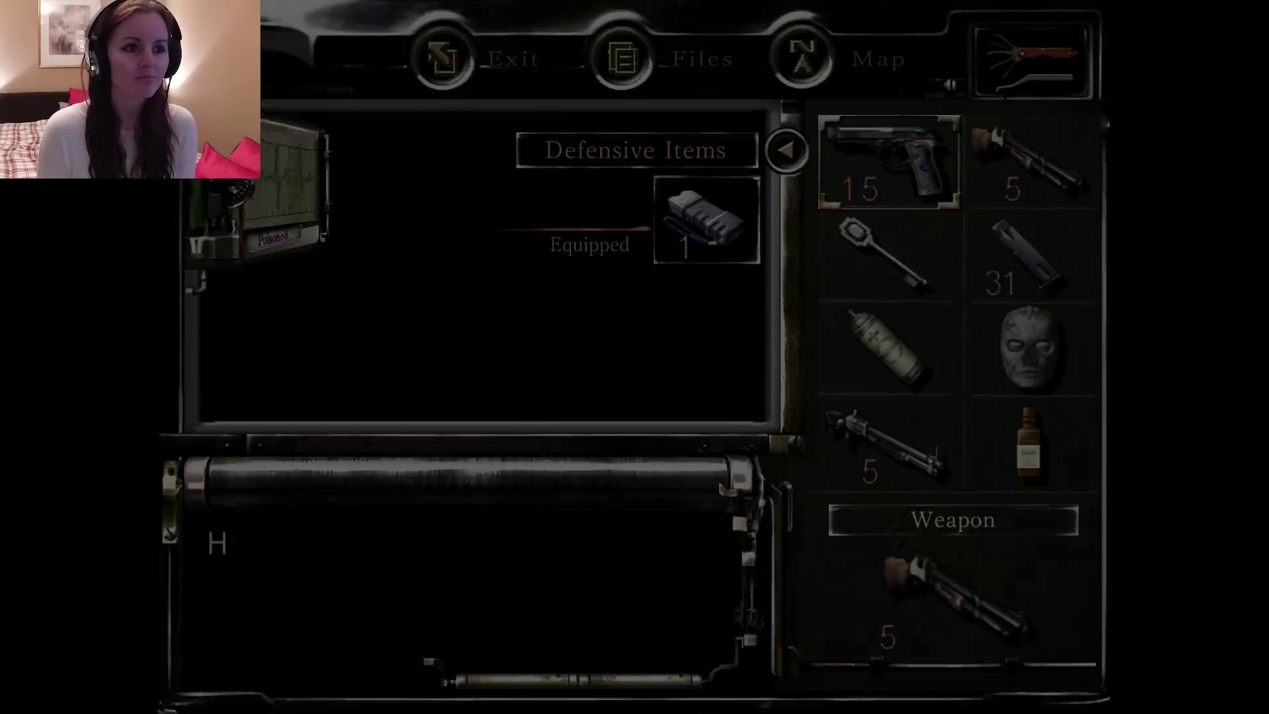
pyautogui.press('Down')
pyautogui.press('Down')
pyautogui.press('Down')
pyautogui.press('Right')
pyautogui.press('Return')
pyautogui.press('Return')
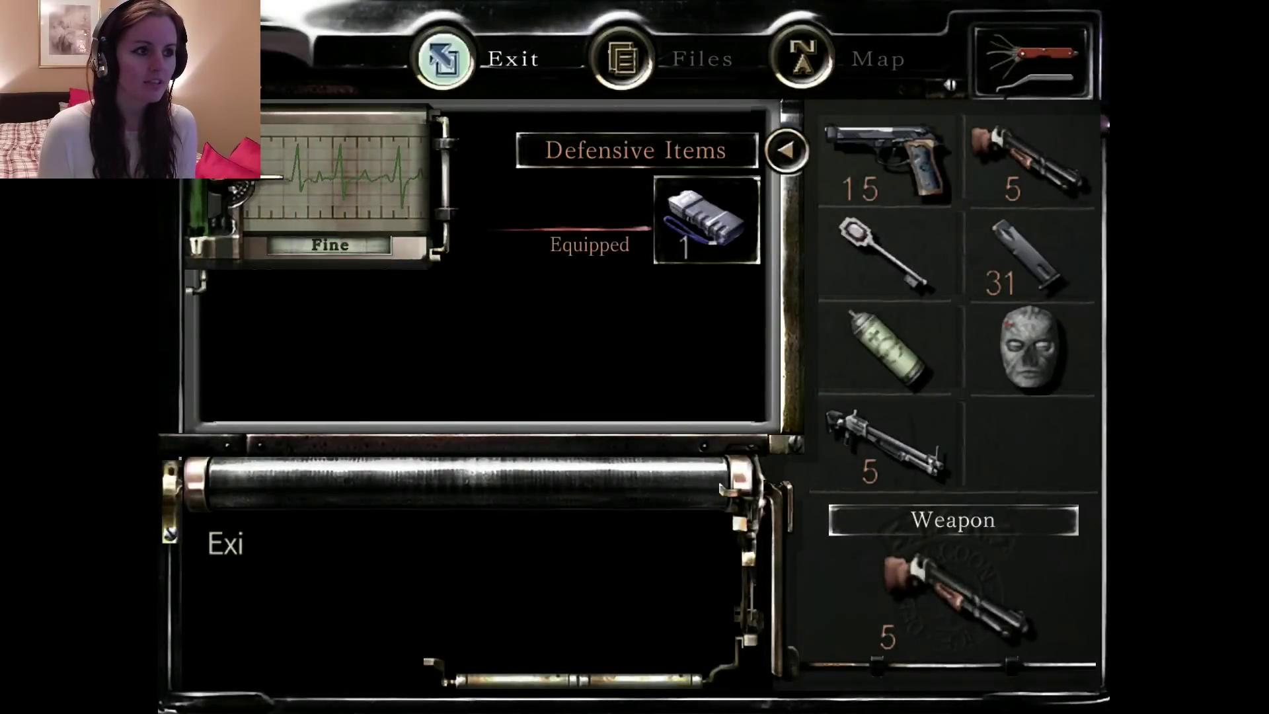
# - Walk Jill past the bed to the item box crate and open it
pyautogui.press('Return')
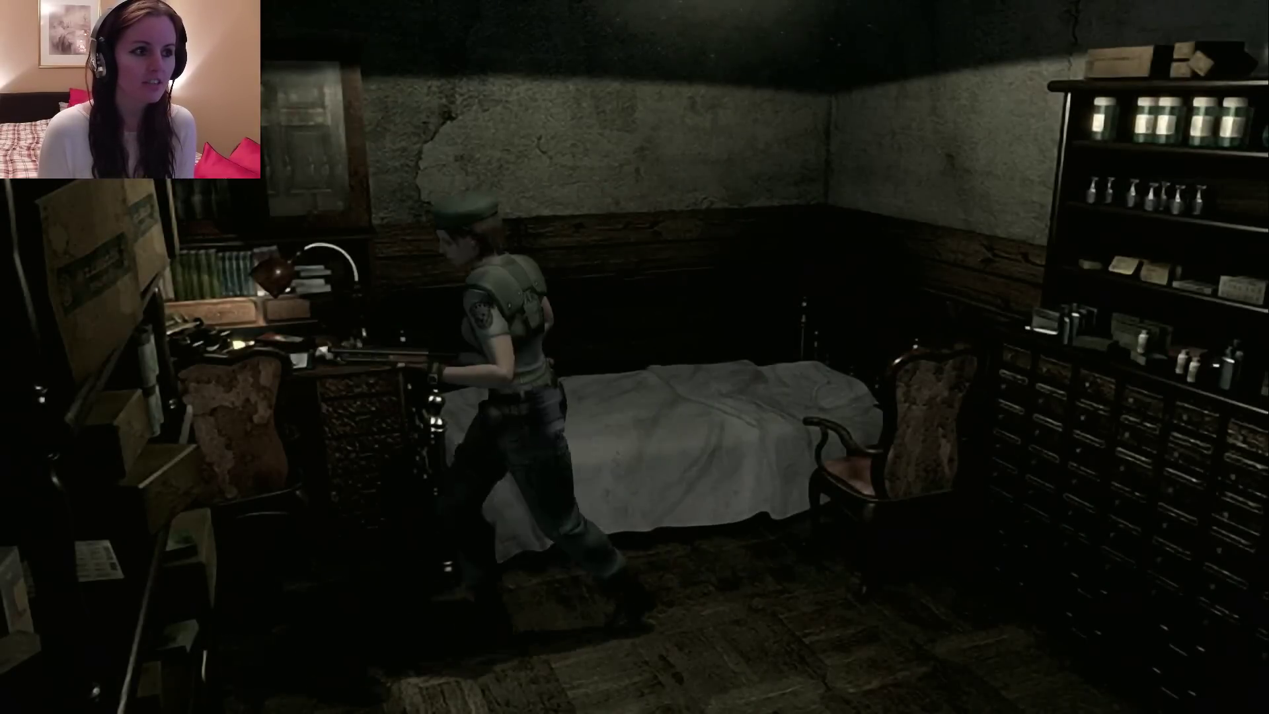
pyautogui.press('Left')
pyautogui.press('Right')
pyautogui.press('Up')
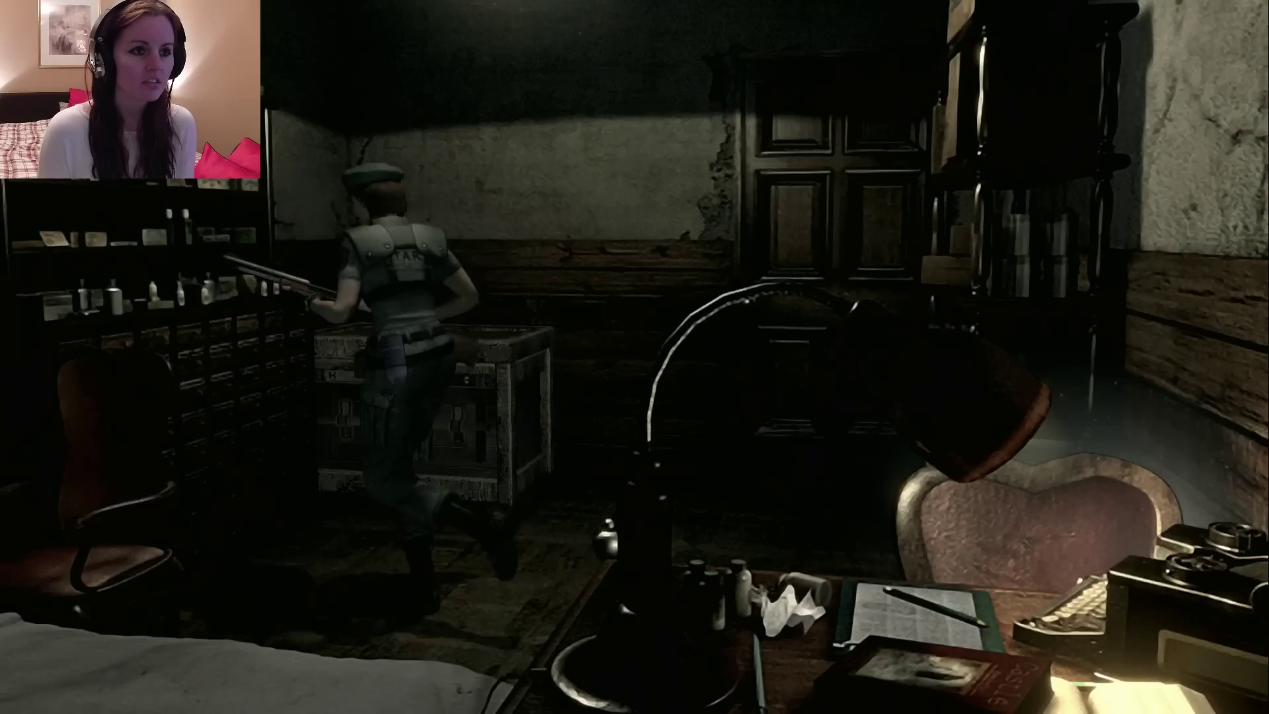
pyautogui.press('Right')
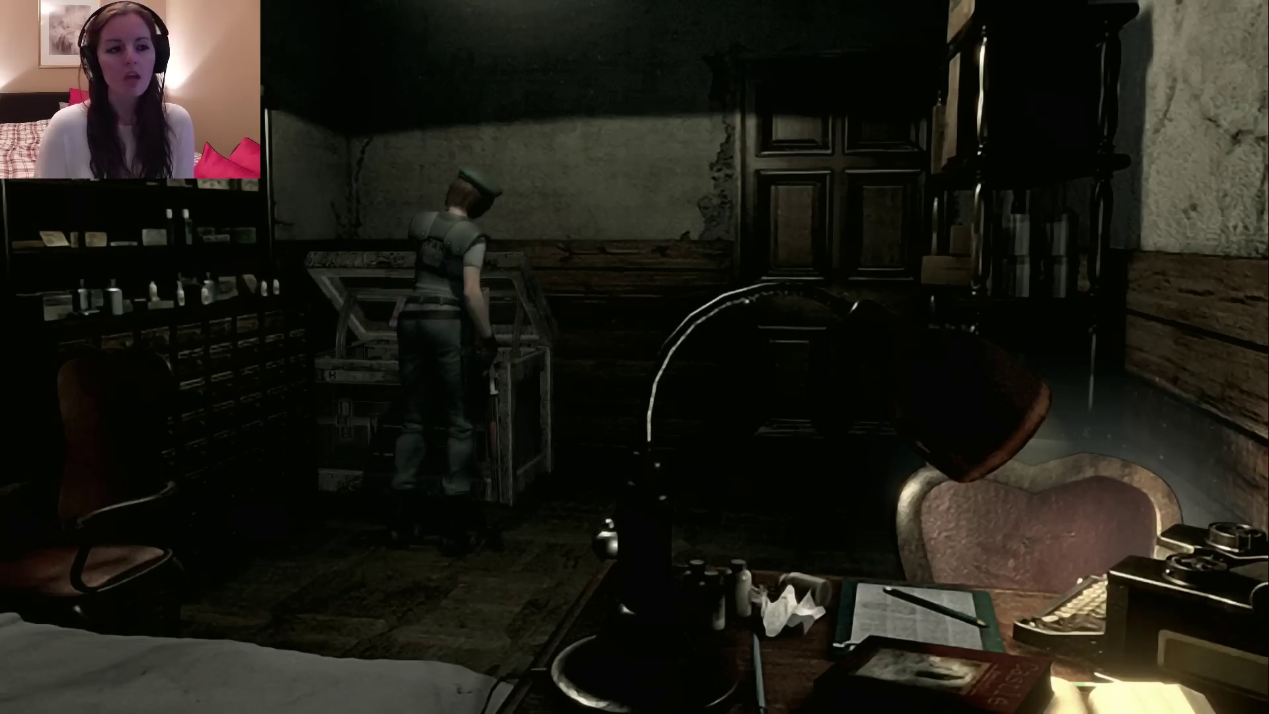
pyautogui.press('Return')
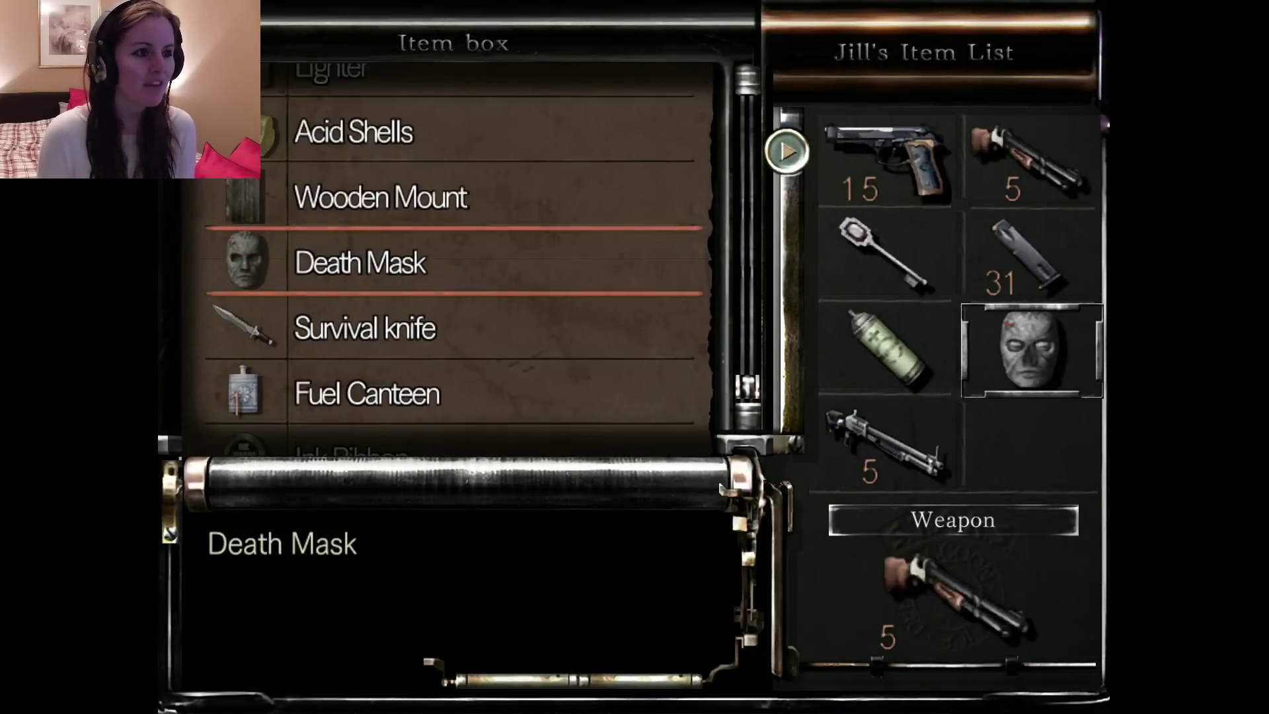
# - Browse the item box and deposit the Death Mask from Jill's item list
pyautogui.press('Up')
pyautogui.press('Up')
pyautogui.press('Down')
pyautogui.press('Down')
pyautogui.press('Down')
pyautogui.press('Down')
pyautogui.press('Down')
pyautogui.press('Up')
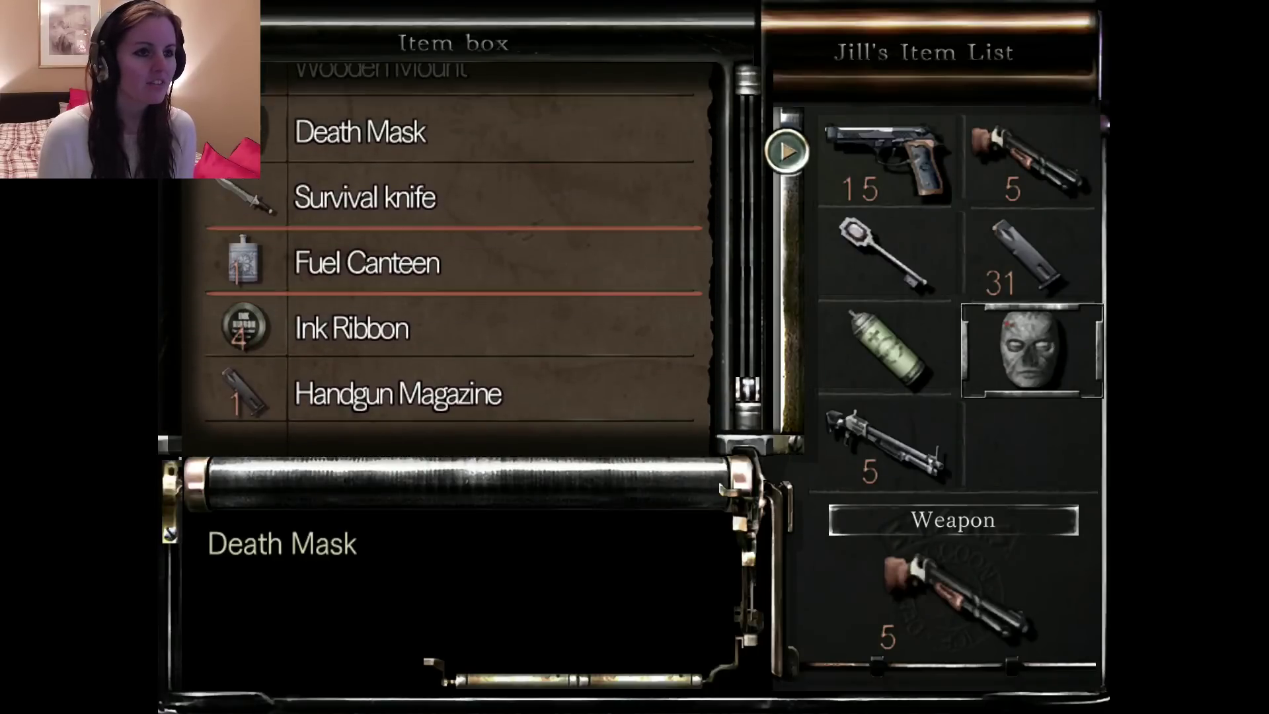
pyautogui.press('Up')
pyautogui.press('Up')
pyautogui.press('Up')
pyautogui.press('Up')
pyautogui.press('Up')
pyautogui.press('Return')
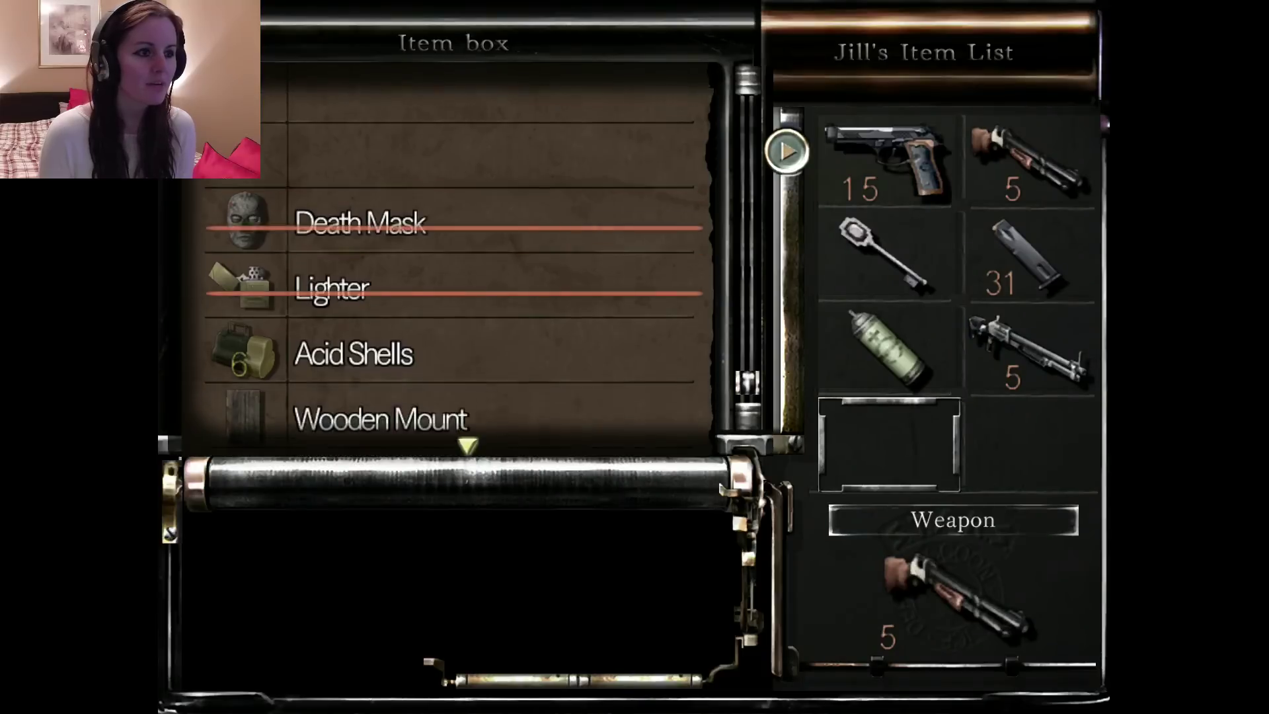
pyautogui.press('Down')
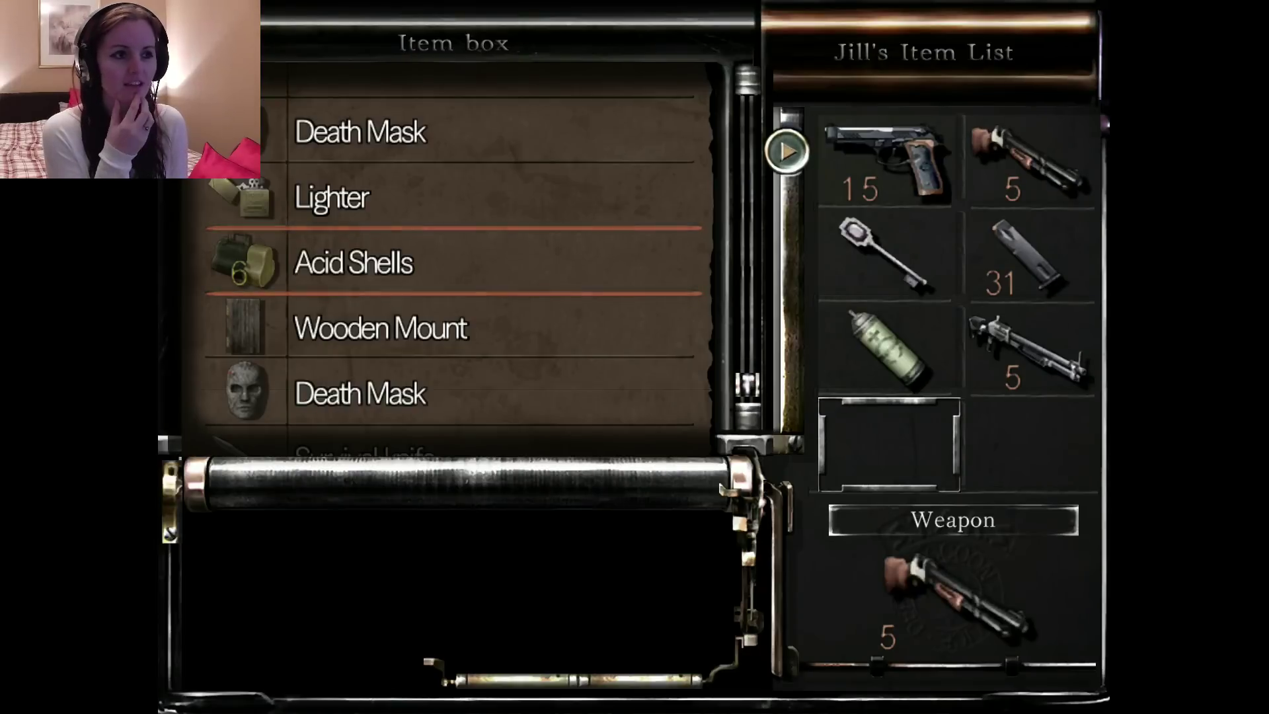
pyautogui.press('Down')
pyautogui.press('Down')
pyautogui.press('Up')
pyautogui.press('Down')
pyautogui.press('Down')
pyautogui.press('Down')
pyautogui.press('Down')
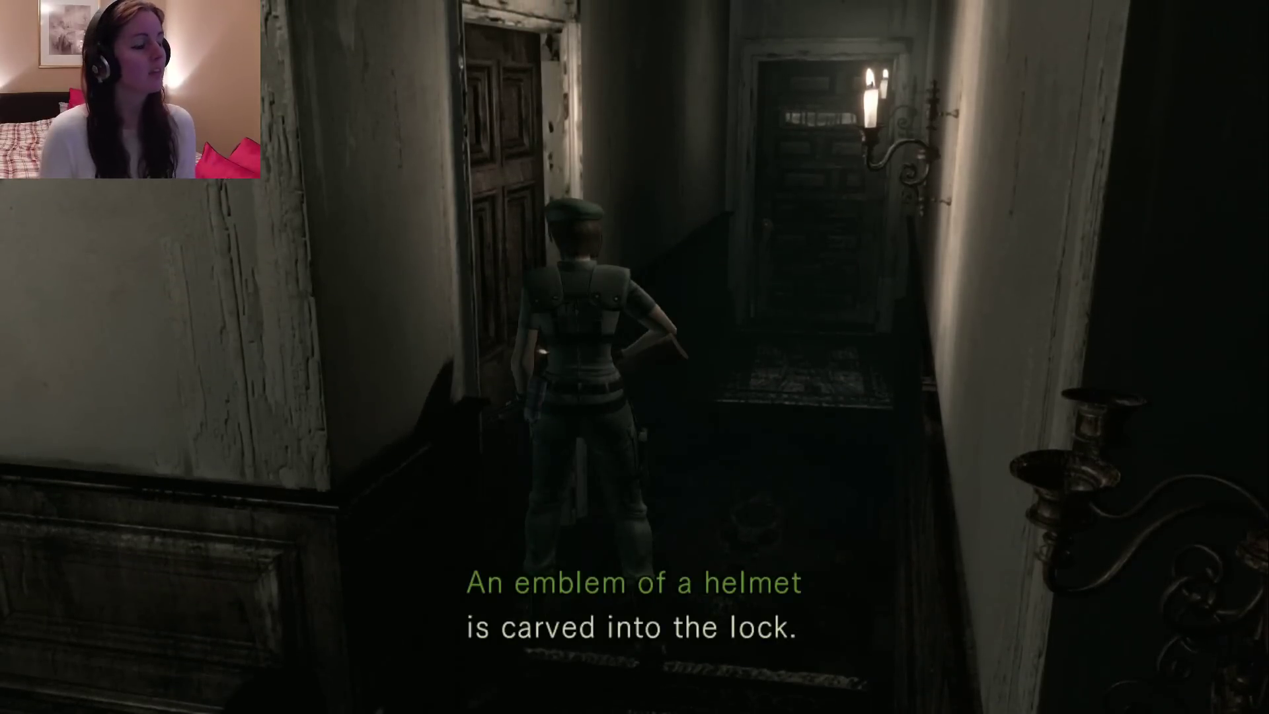
# - Dismiss the helmet-emblem lock message on the hallway door
pyautogui.press('Return')
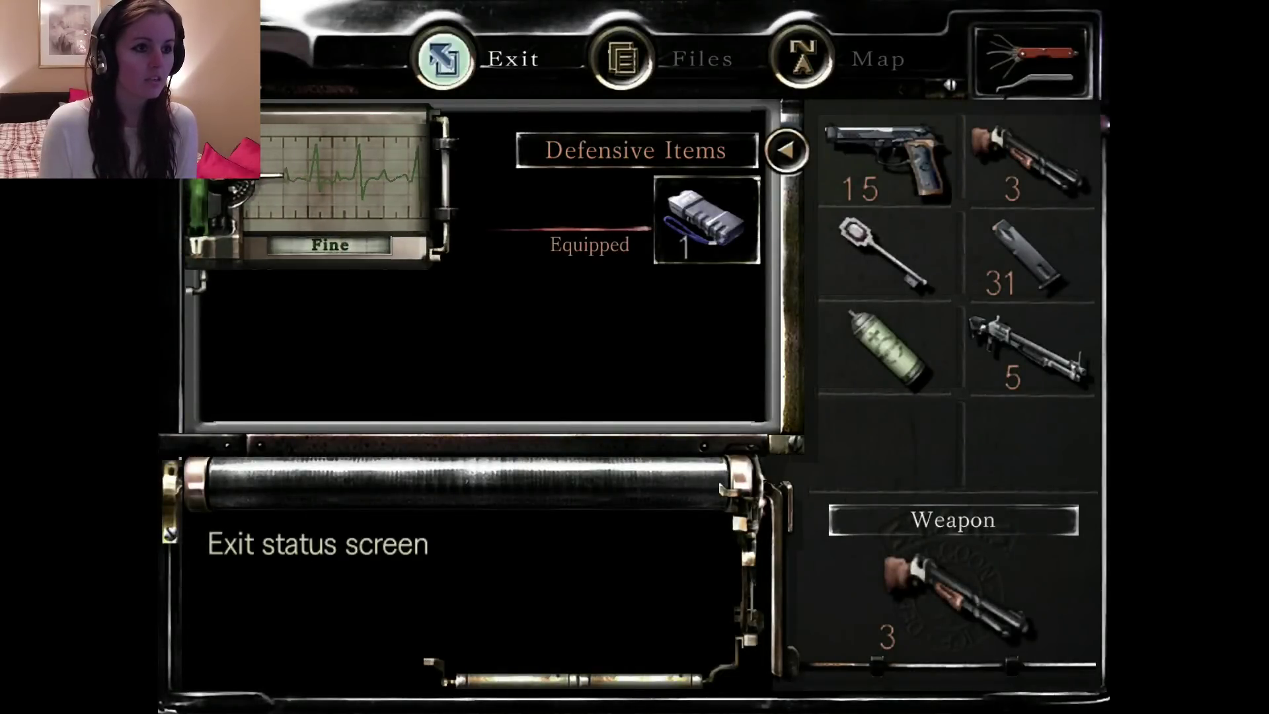
# - Exit the status screen and walk Jill down the spear-lined hallway to the locked door
pyautogui.press('Return')
pyautogui.press('w')
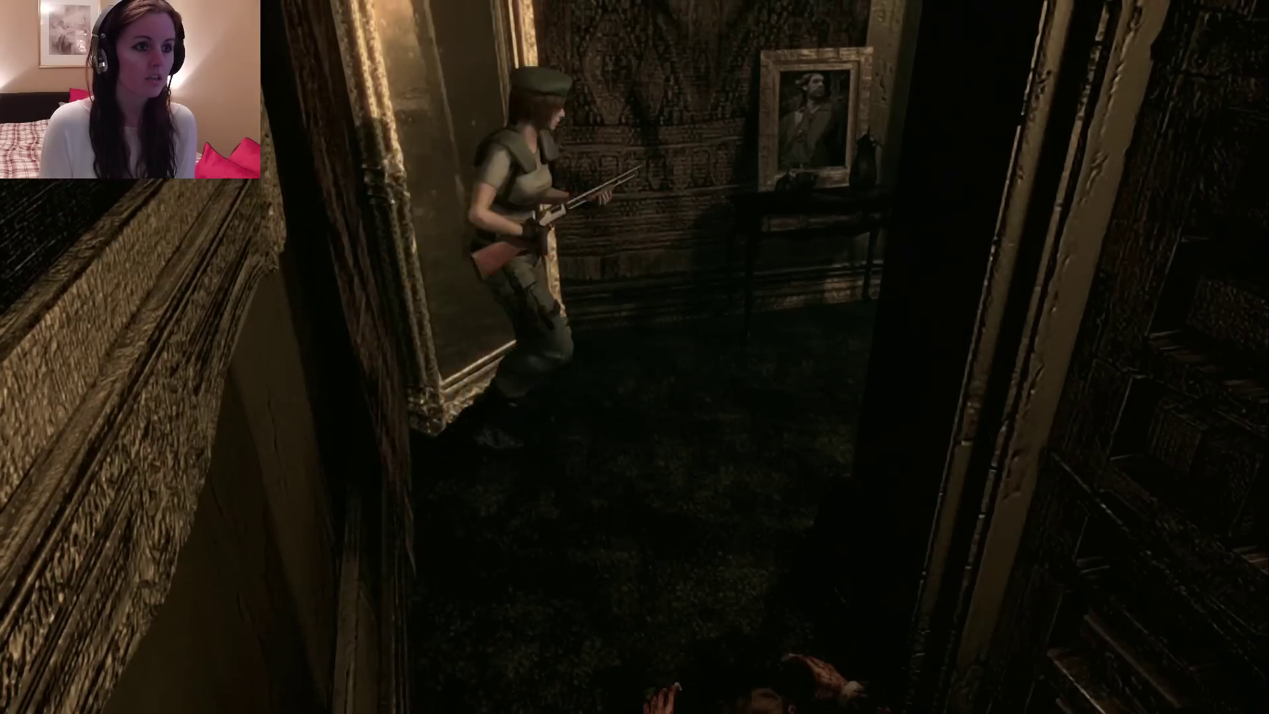
pyautogui.press('w')
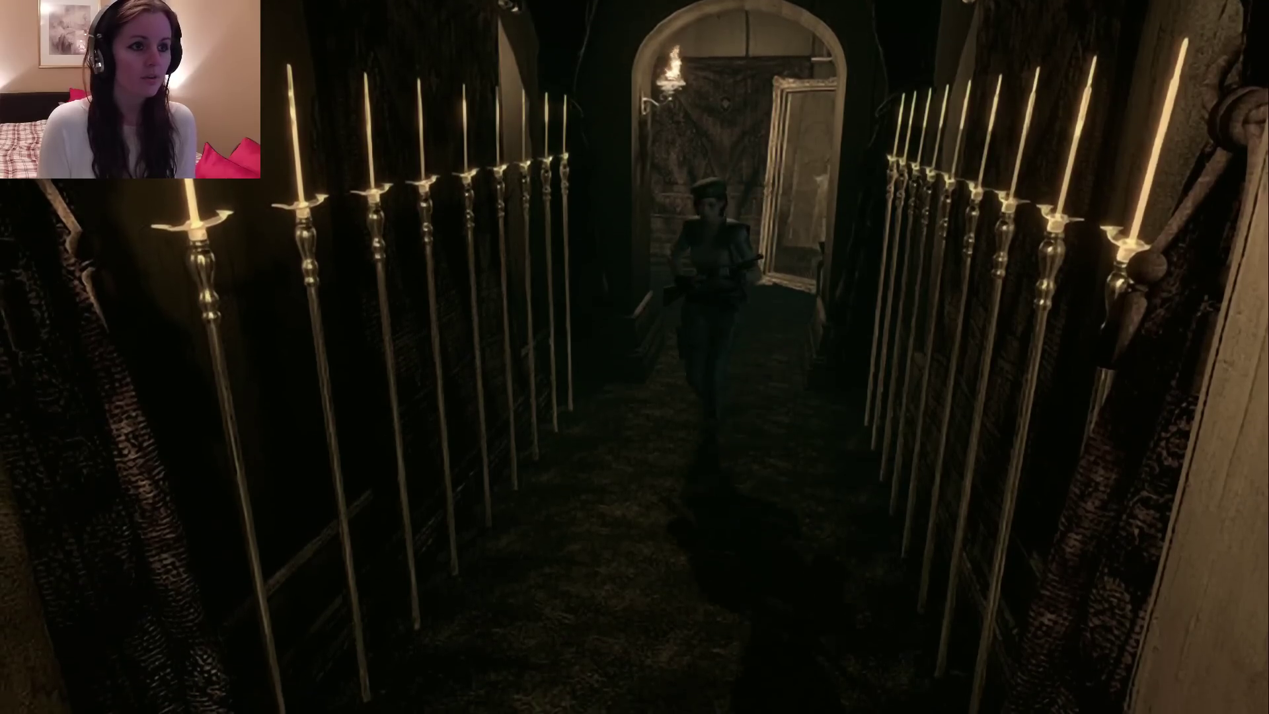
pyautogui.press('w')
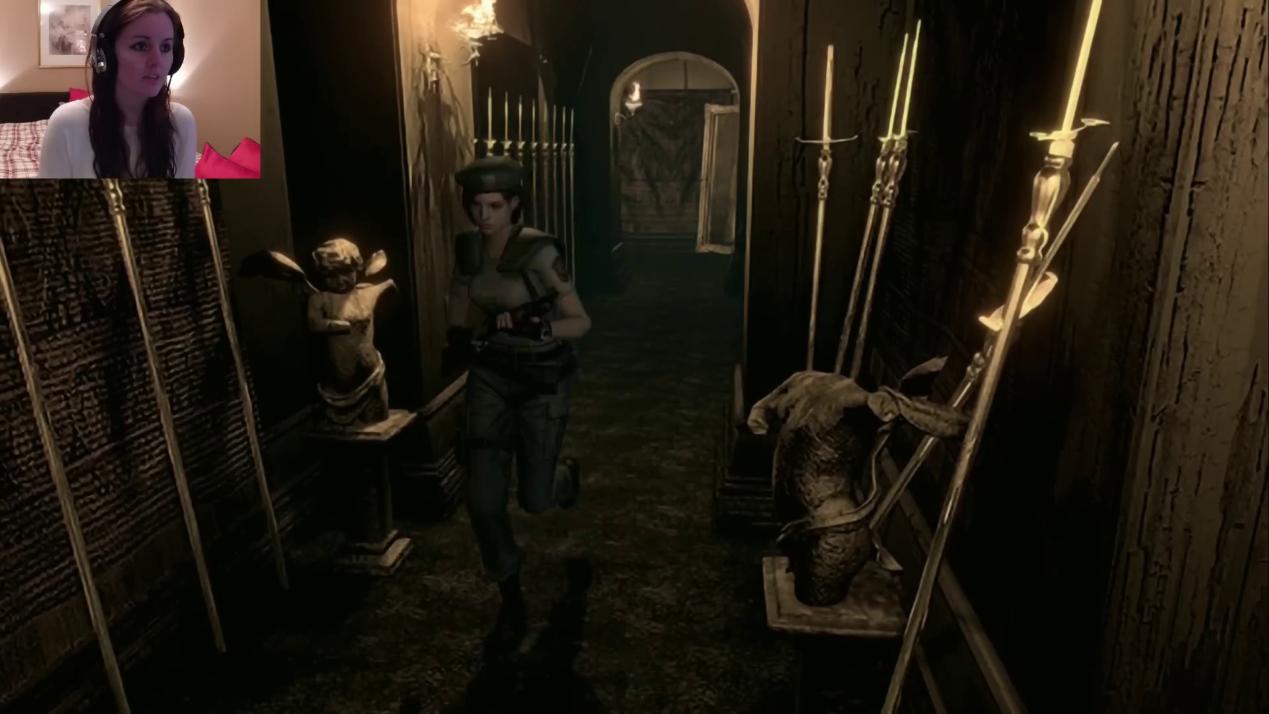
pyautogui.press('w')
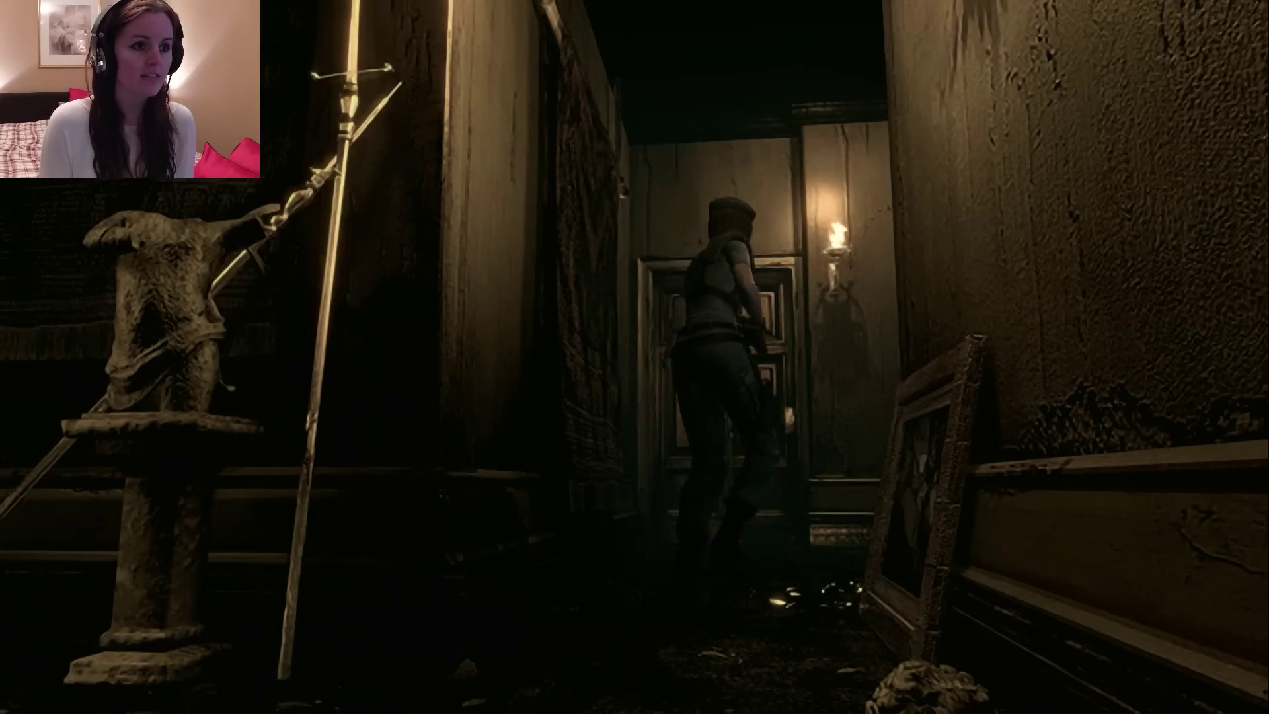
# - Turn from the locked door and cross the dark room toward the armor room
pyautogui.press('a')
pyautogui.press('w')
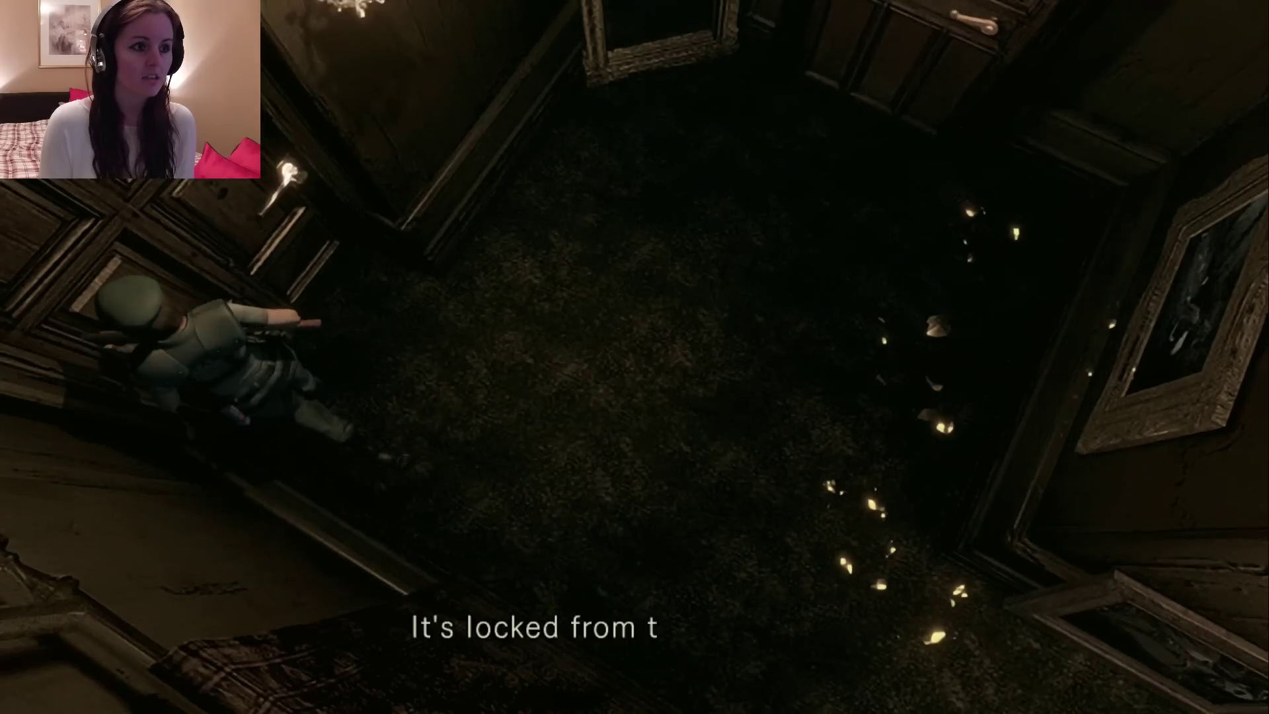
pyautogui.press('w')
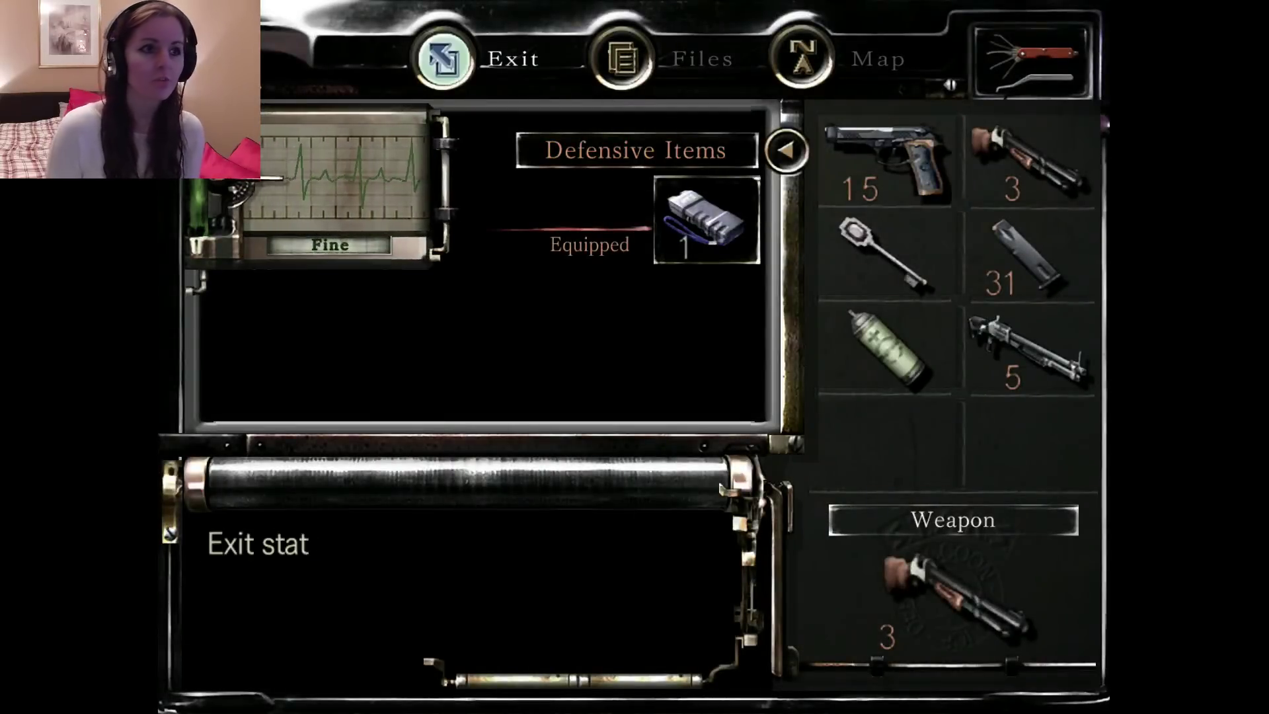
pyautogui.press('Return')
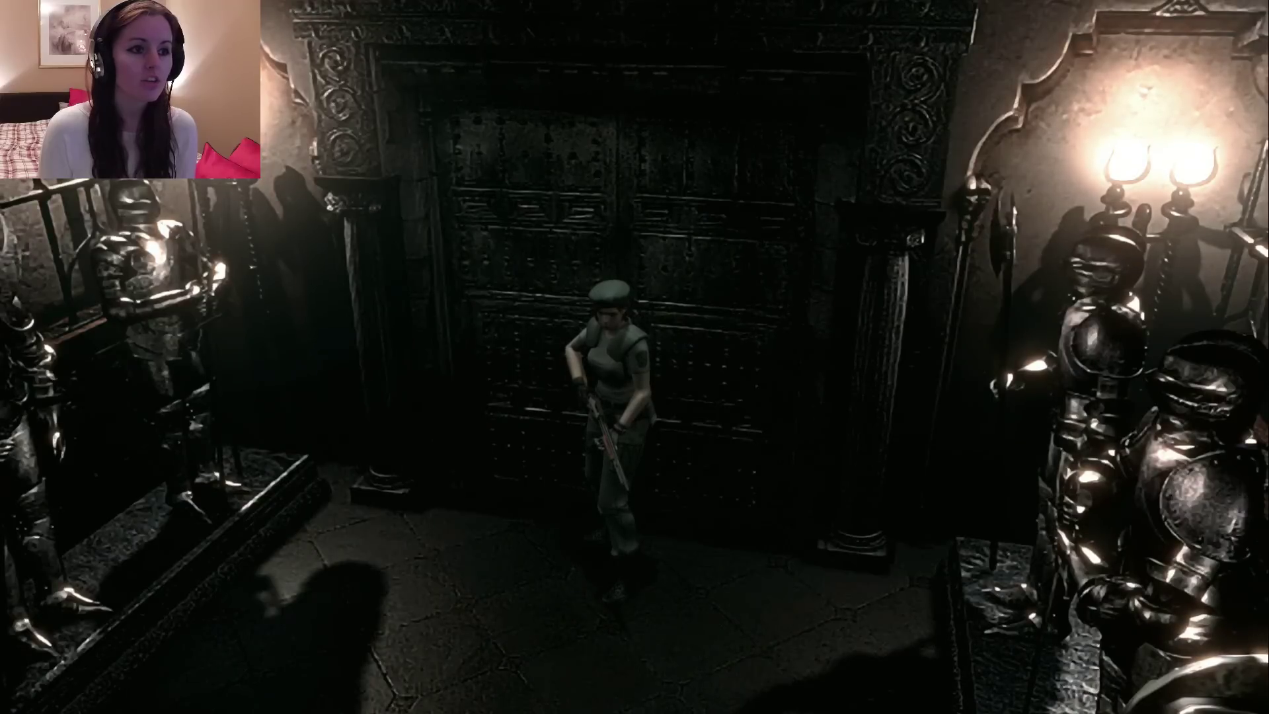
# - Examine the central table plaque, answer No to pressing it, and check the grated wall emblem
pyautogui.press('Up')
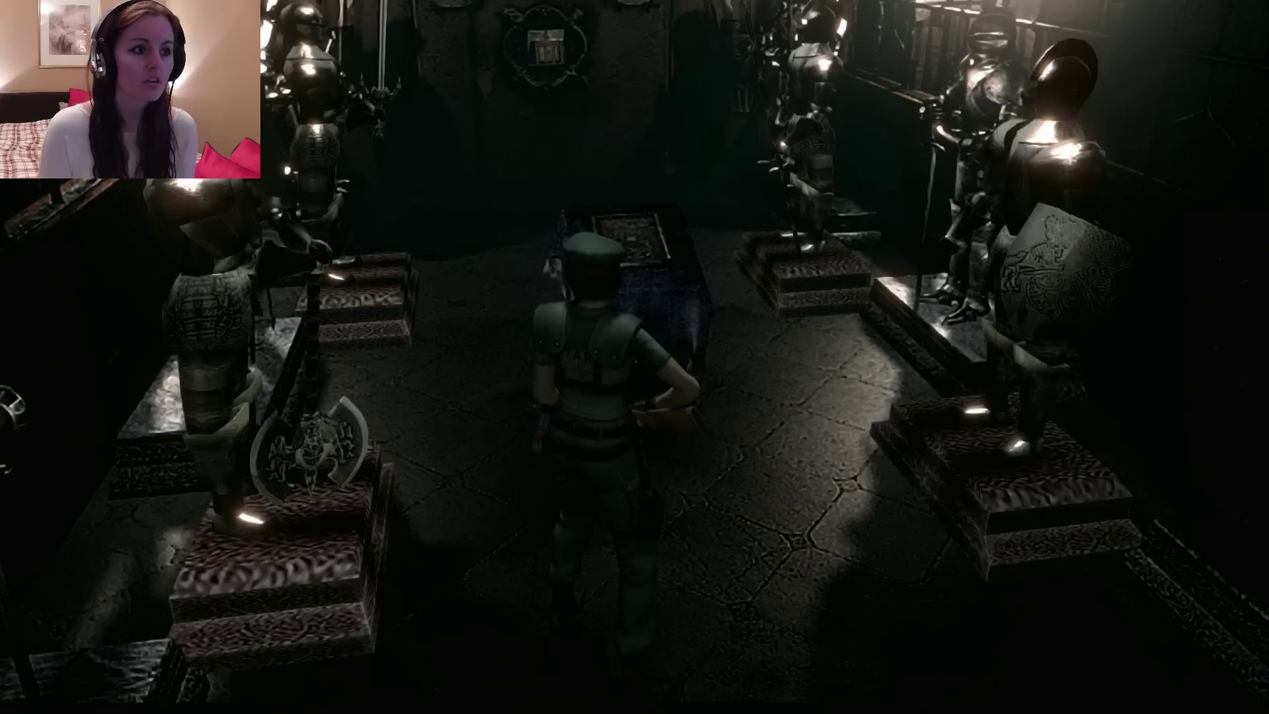
pyautogui.press('Up')
pyautogui.press('Return')
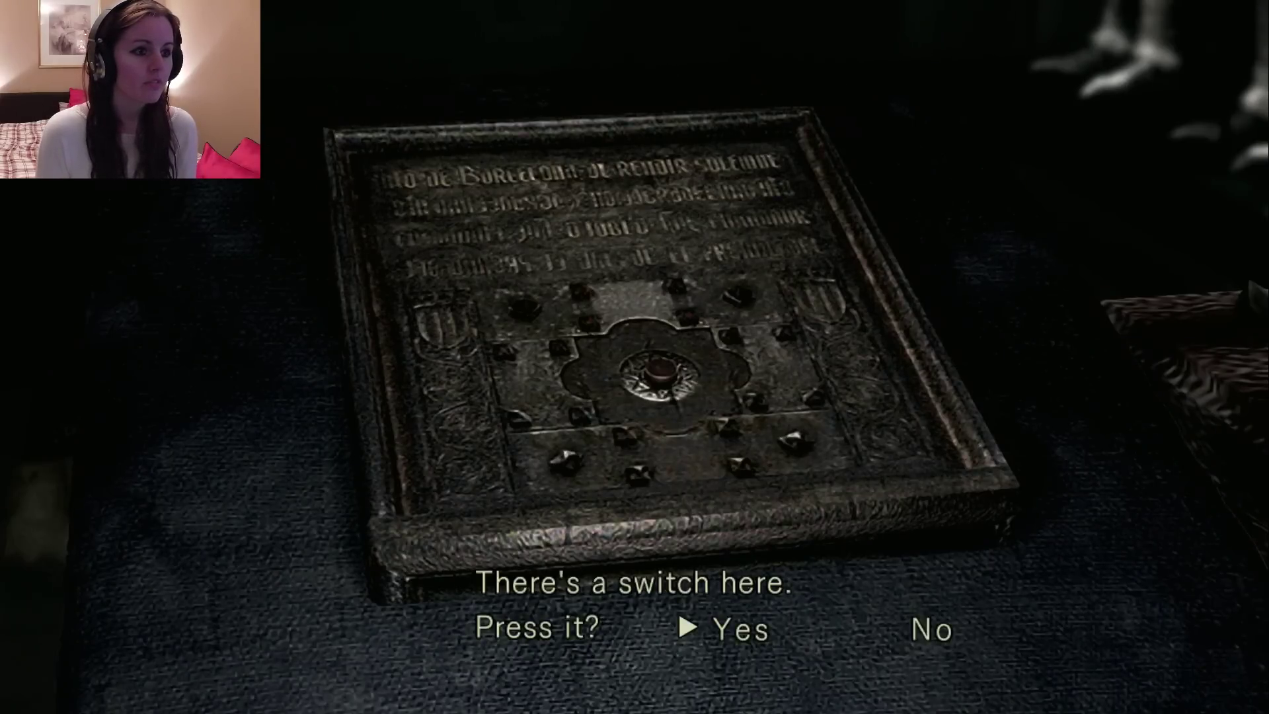
pyautogui.press('Return')
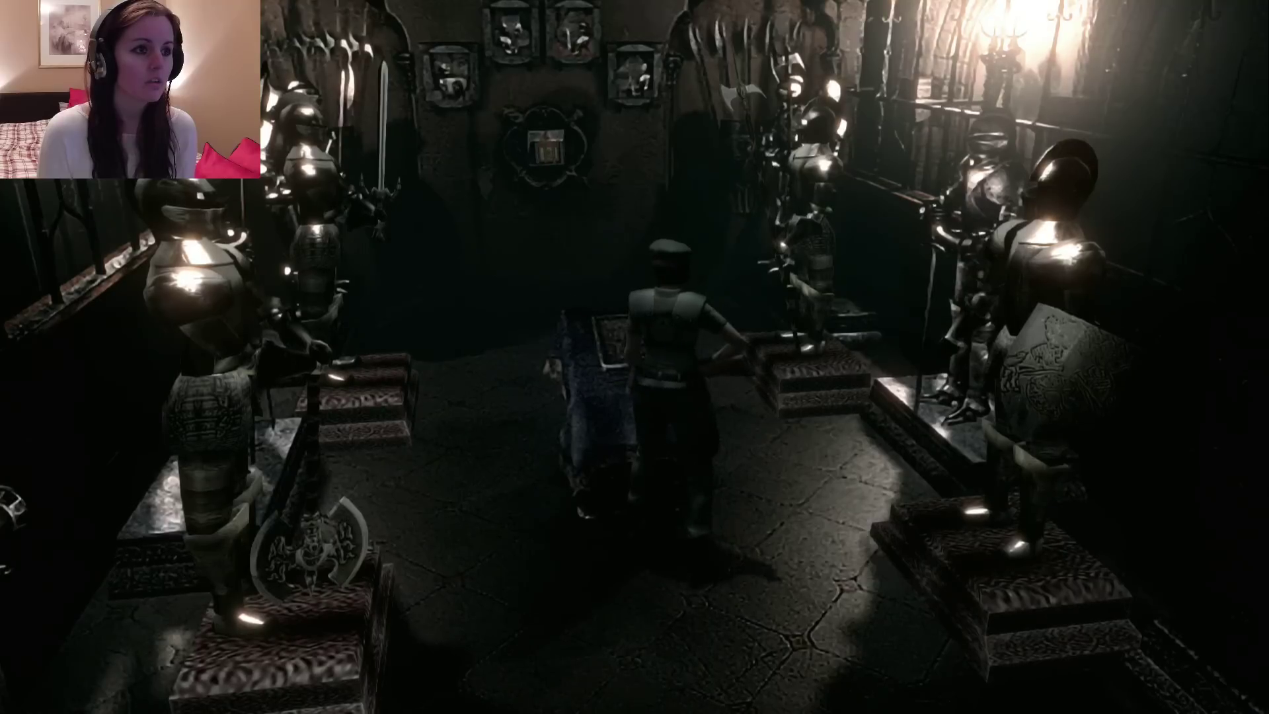
pyautogui.press('Up')
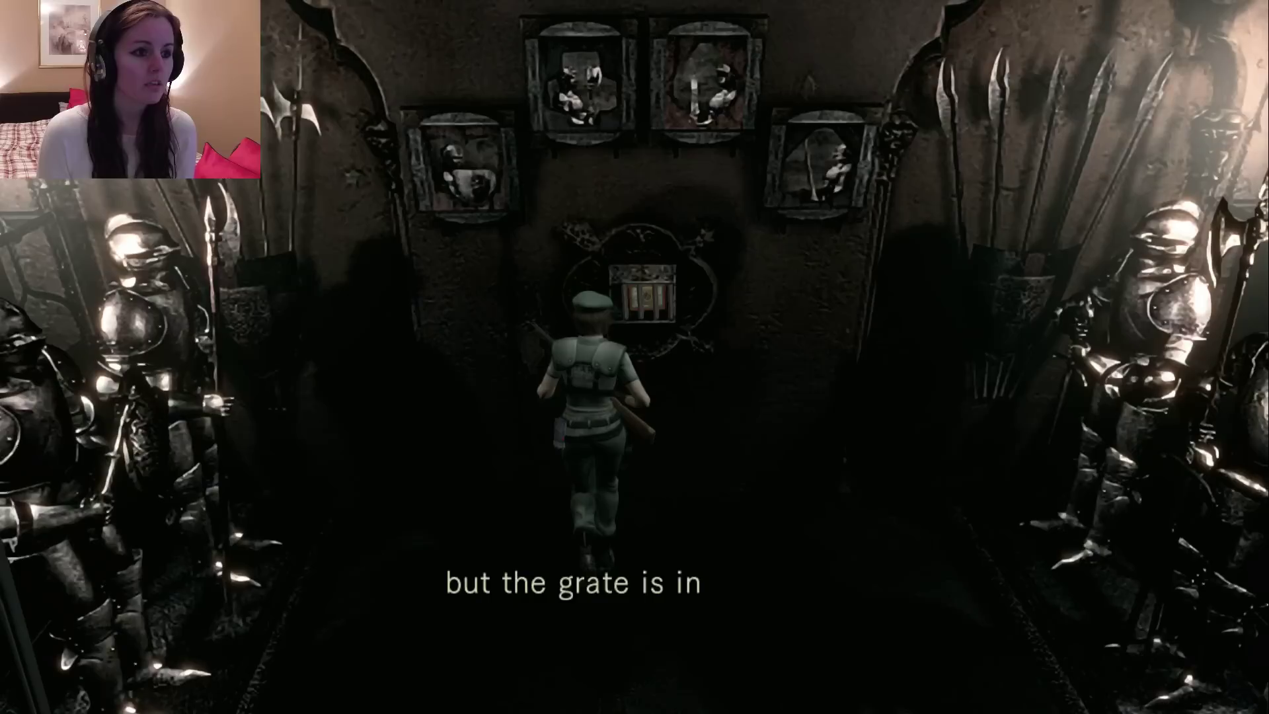
pyautogui.press('Return')
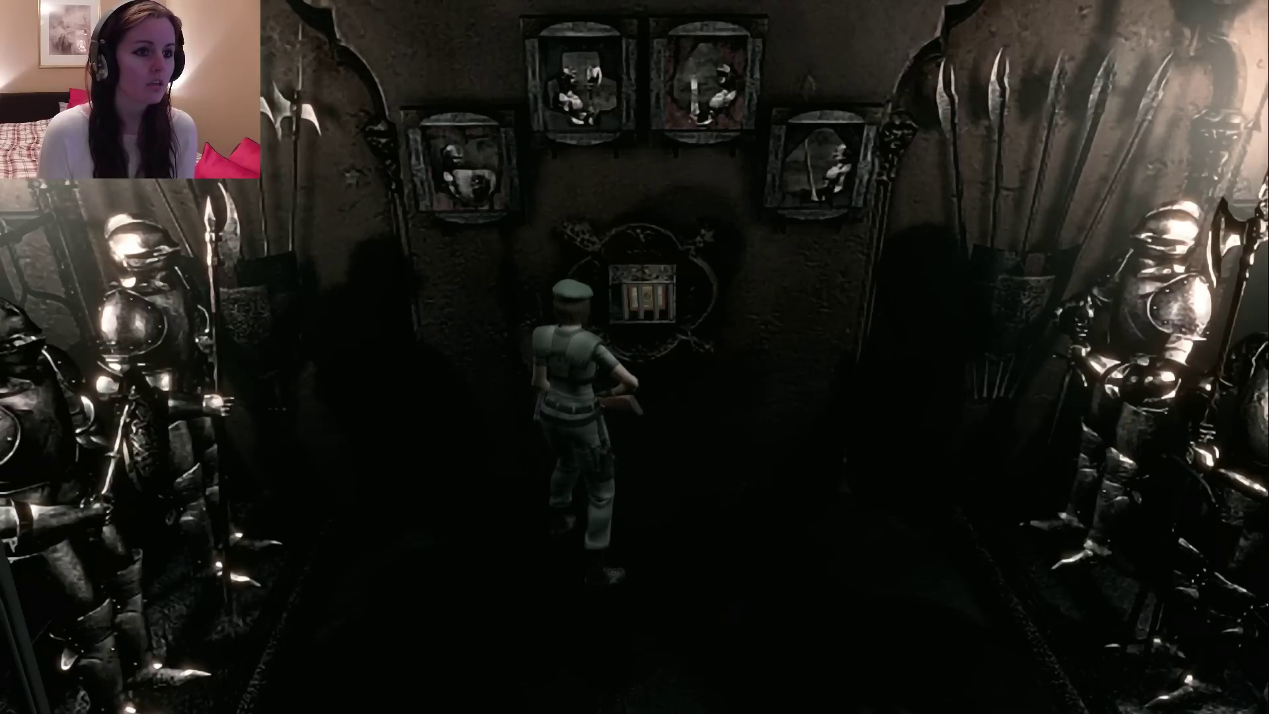
# - Read The Sleeping Knight inscription, decline the switch again, and leave through the large double doors
pyautogui.press('Down')
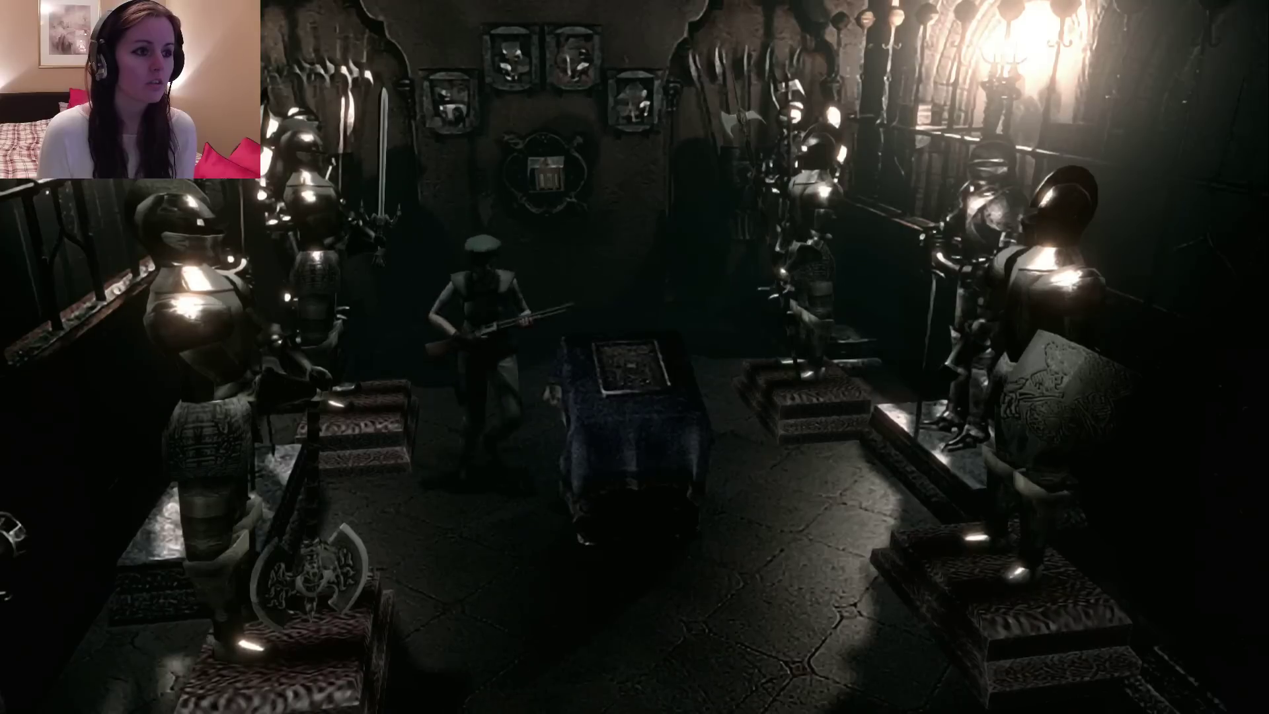
pyautogui.press('Down')
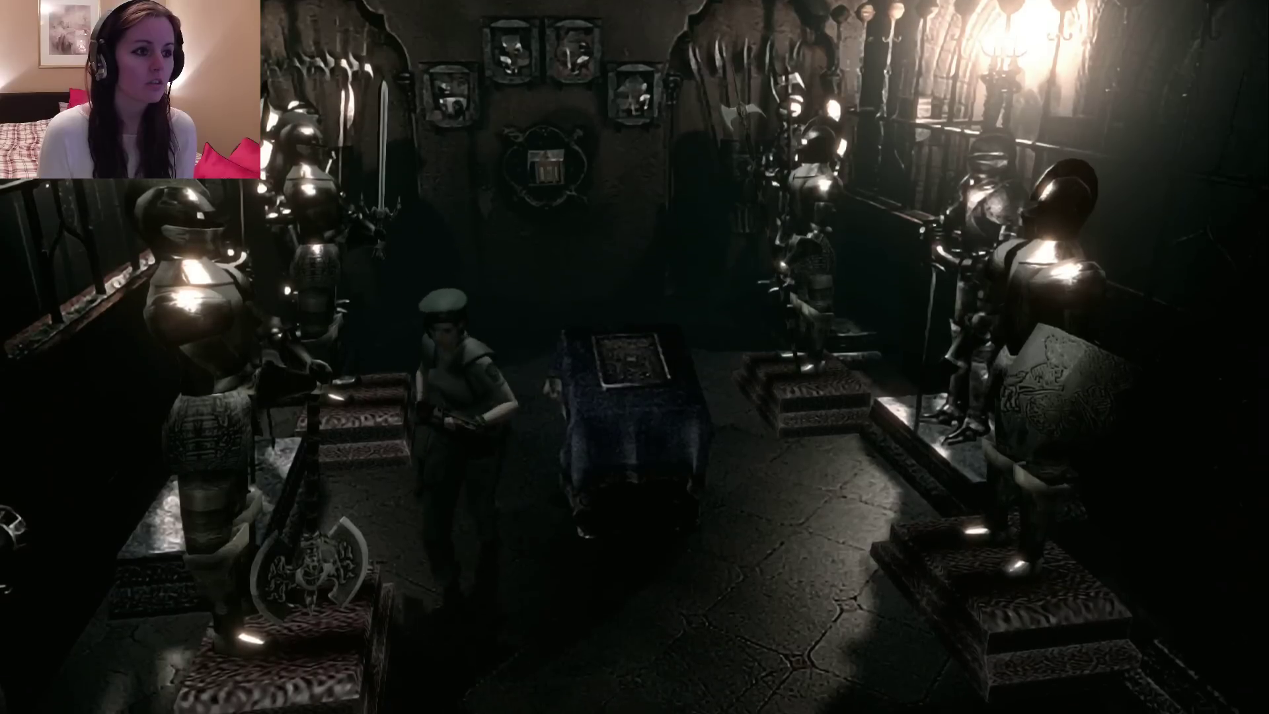
pyautogui.press('Return')
pyautogui.press('Return')
pyautogui.press('Up')
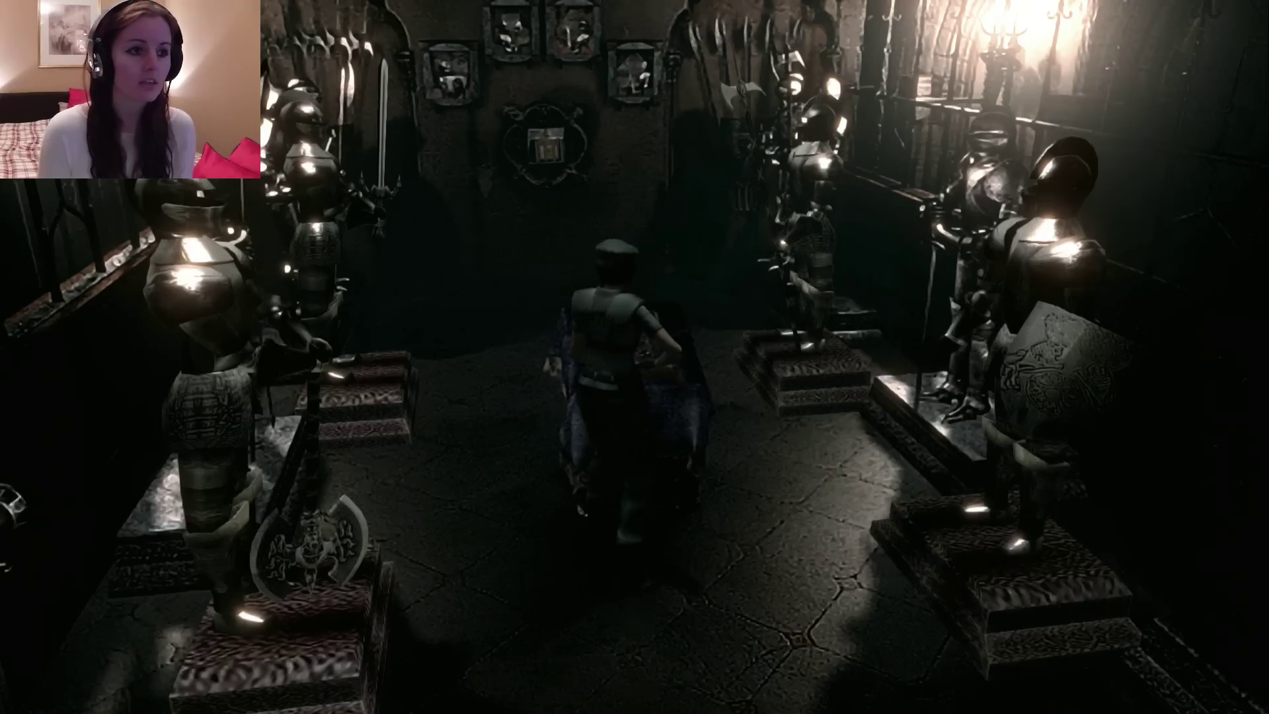
pyautogui.press('Down')
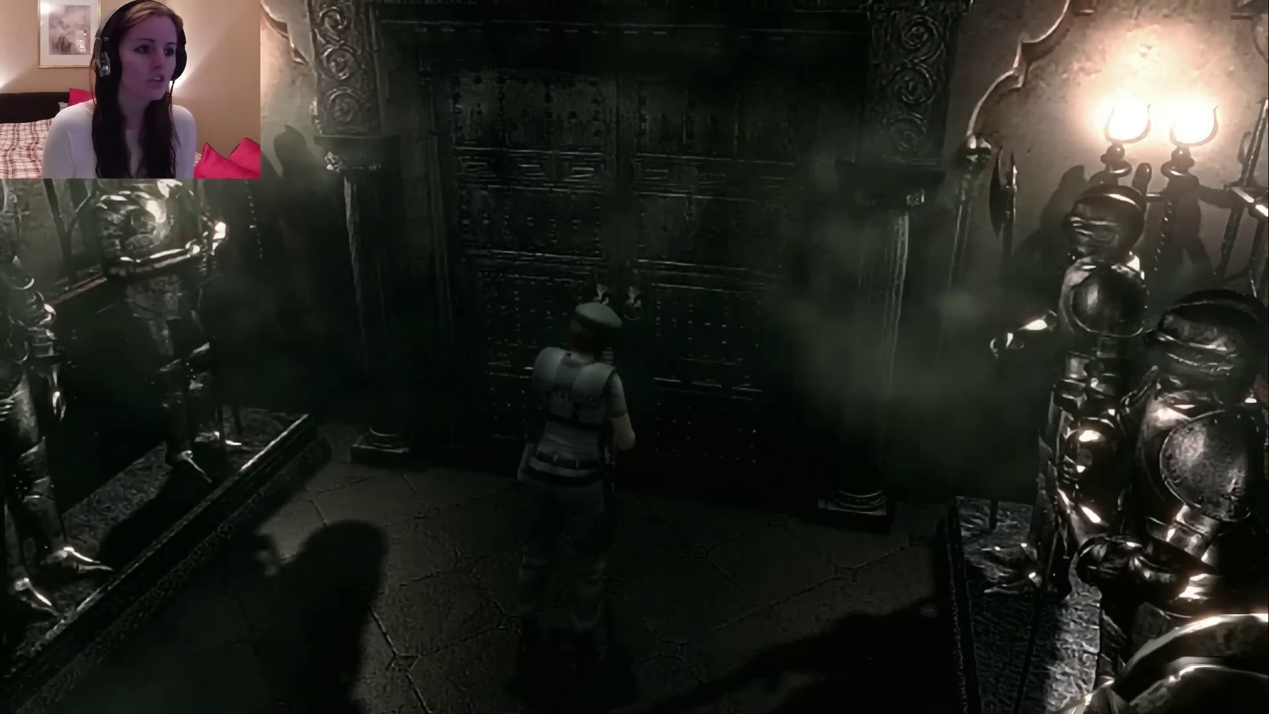
pyautogui.press('Left')
pyautogui.press('Up')
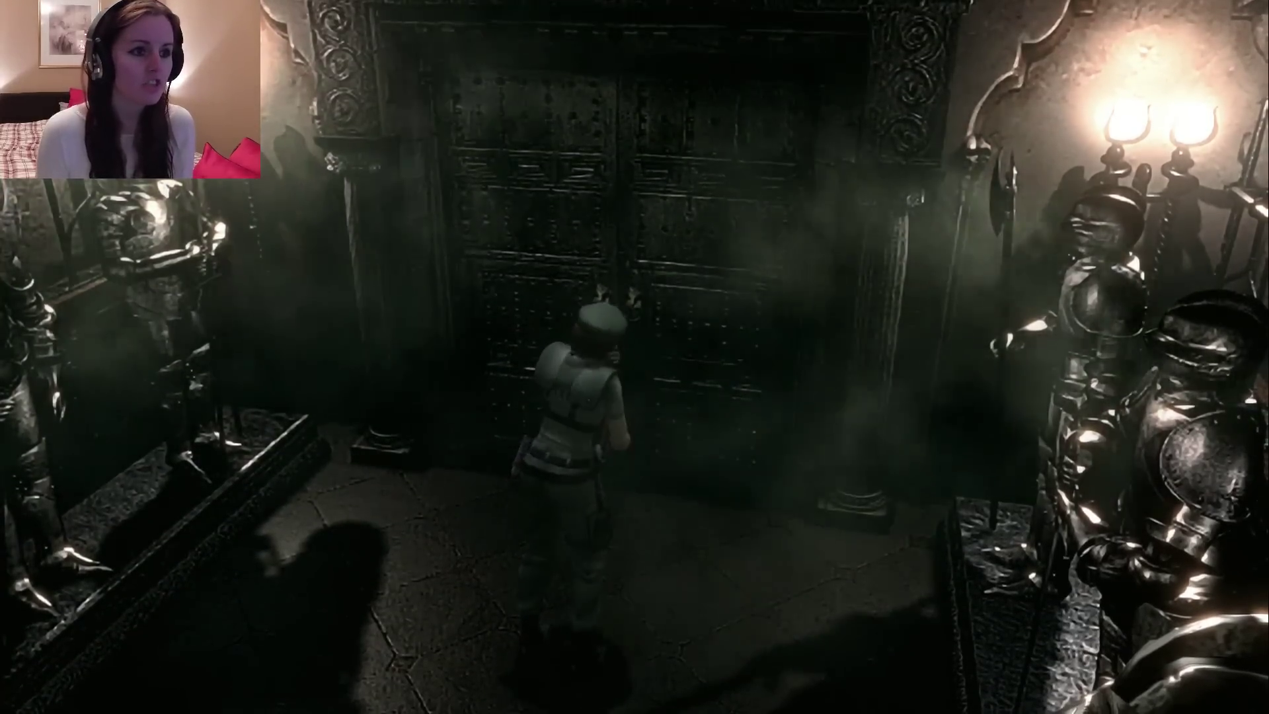
pyautogui.press('Return')
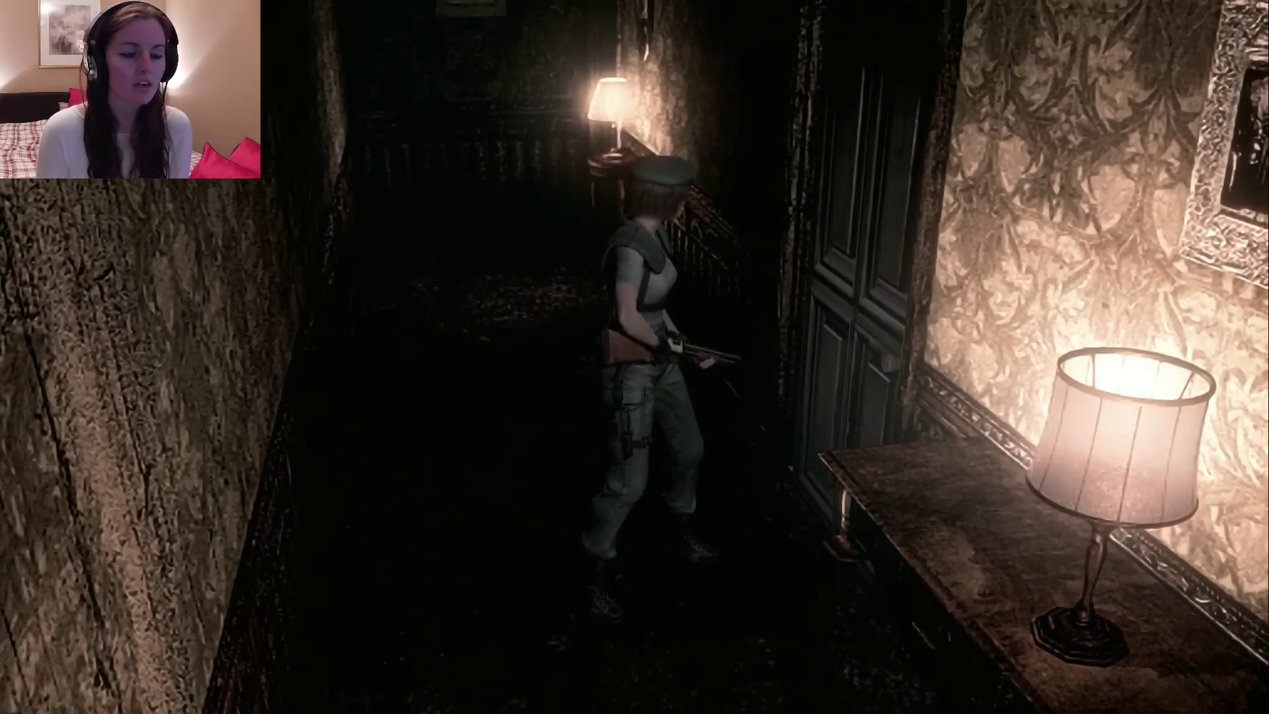
# - Use the First Aid Spray to heal Jill from Caution to Fine
pyautogui.press('Tab')
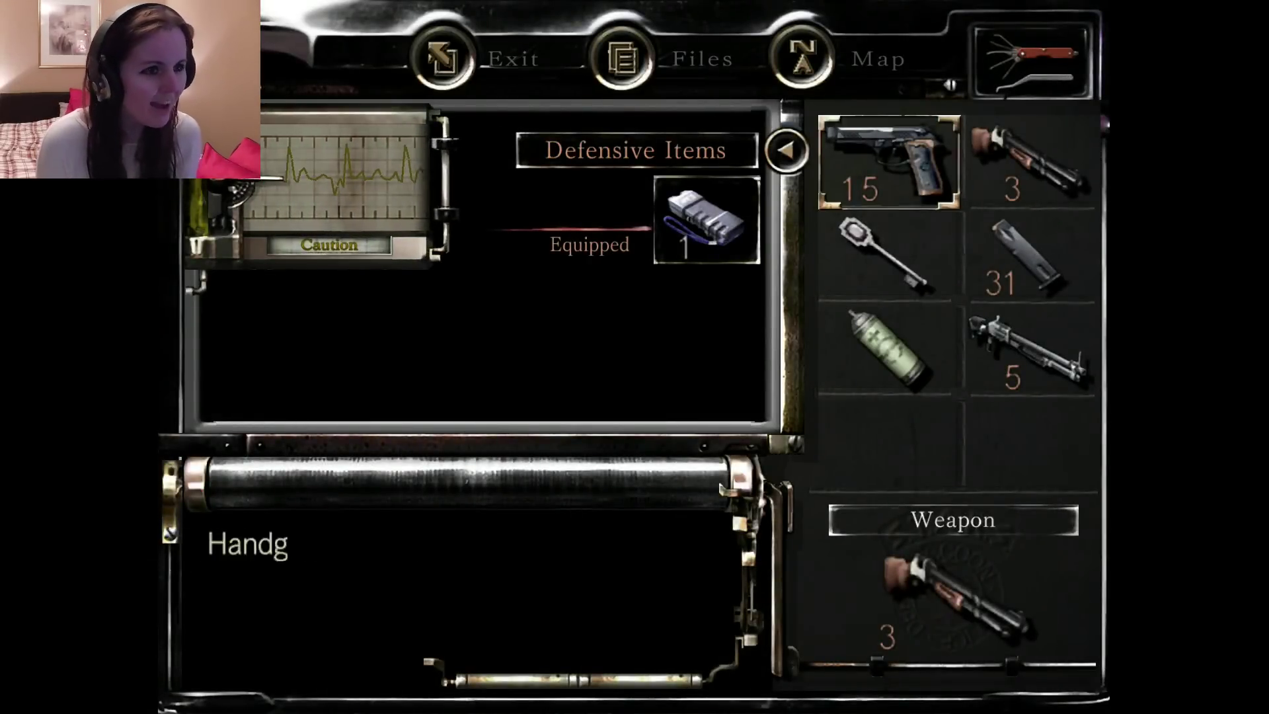
pyautogui.press('Return')
pyautogui.press('Return')
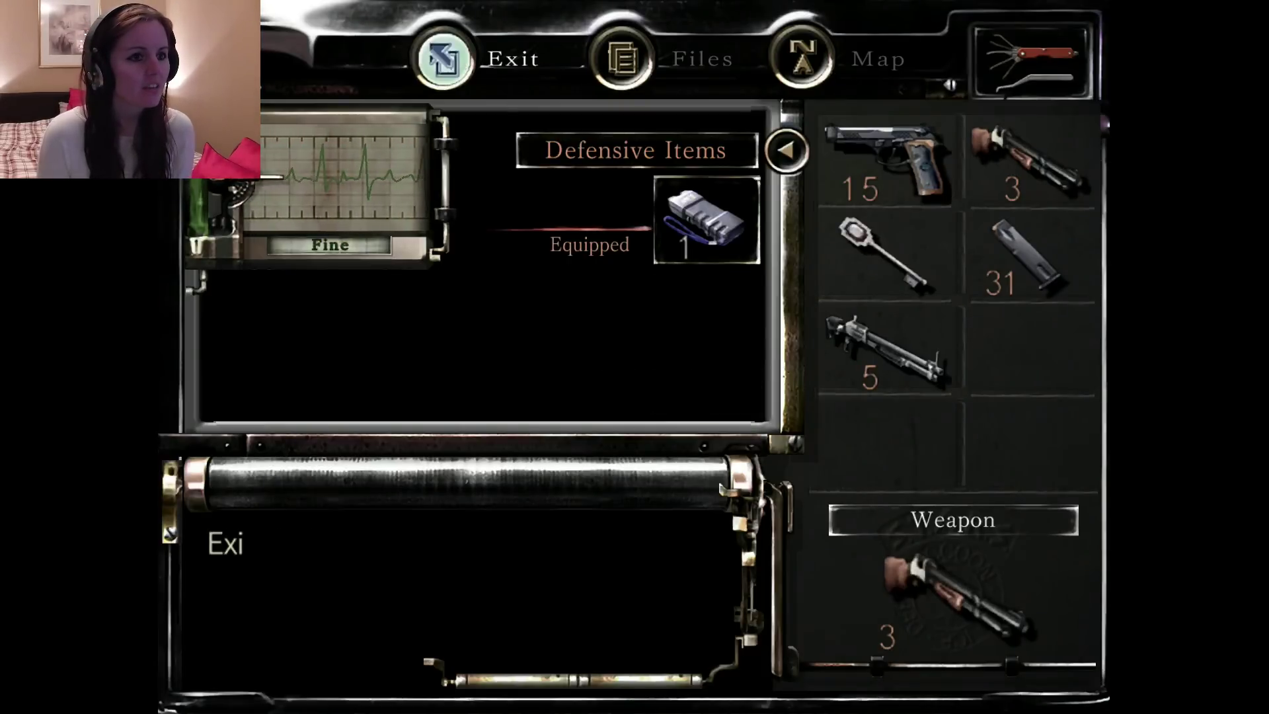
pyautogui.press('Return')
pyautogui.press('Return')
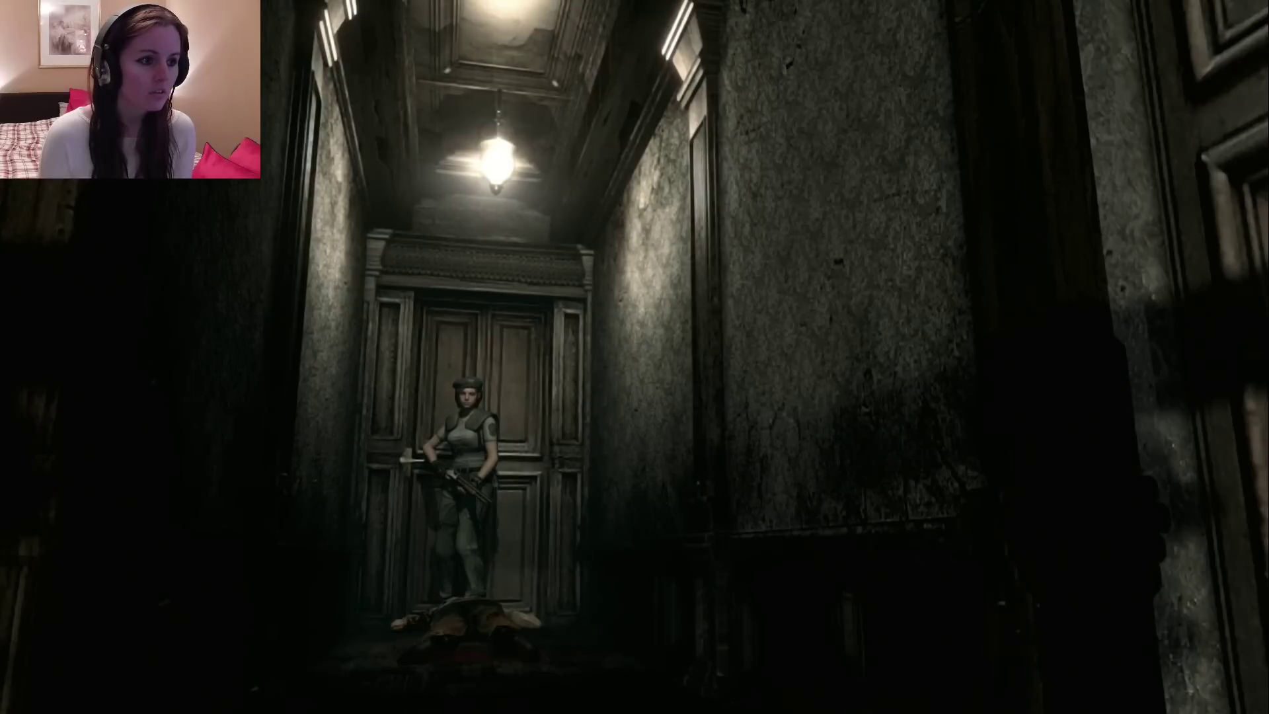
# - Equip the shotgun loaded with five shells in place of the empty weapon
pyautogui.press('Up')
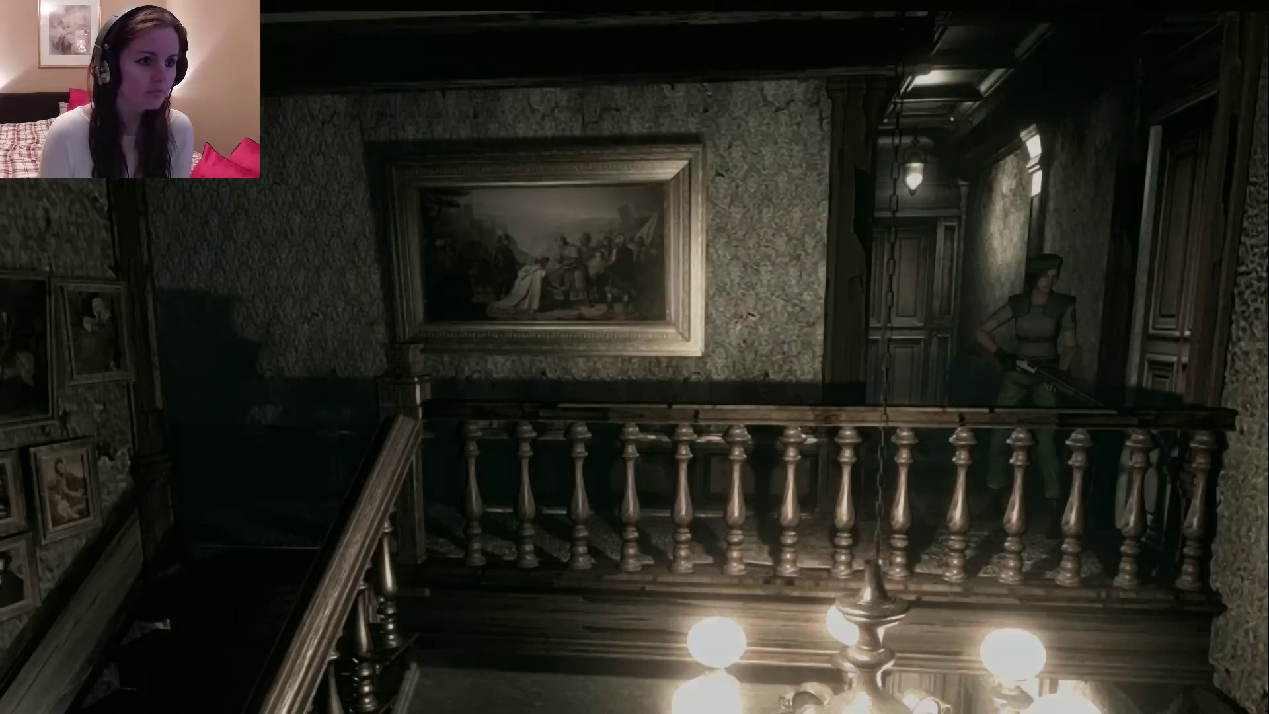
pyautogui.press('Tab')
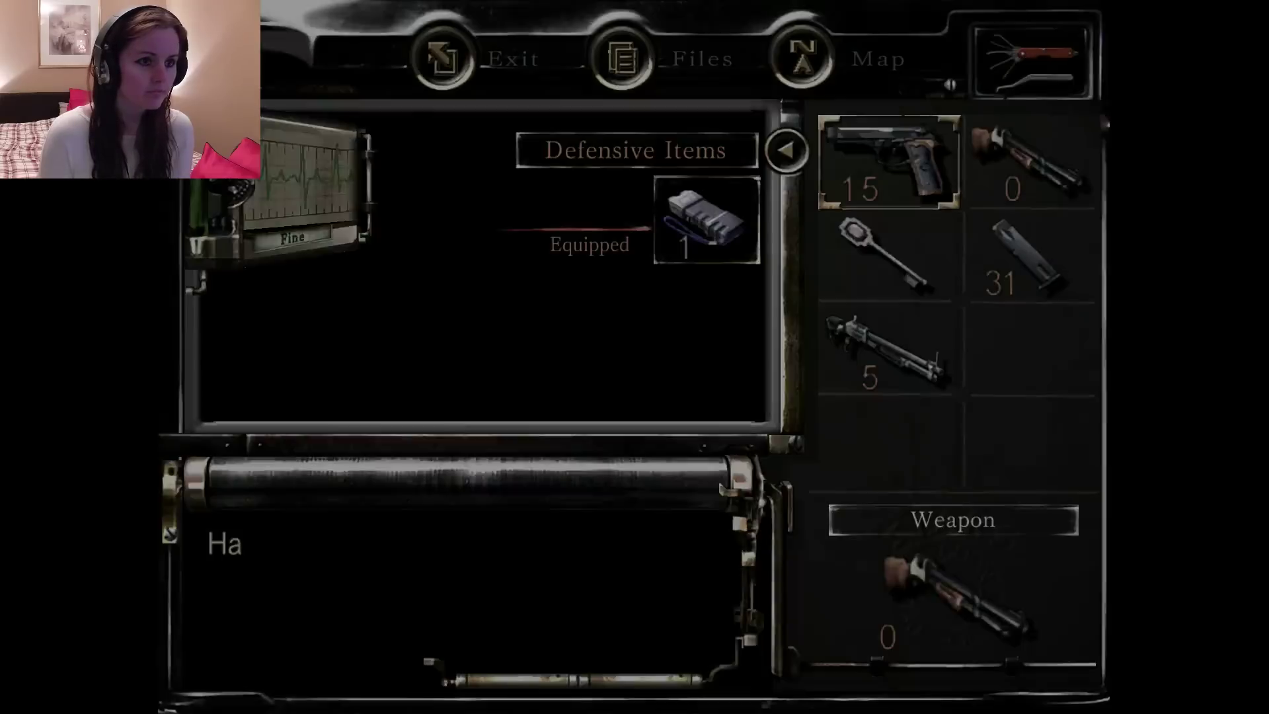
pyautogui.press('Down')
pyautogui.press('Down')
pyautogui.press('Return')
pyautogui.press('Return')
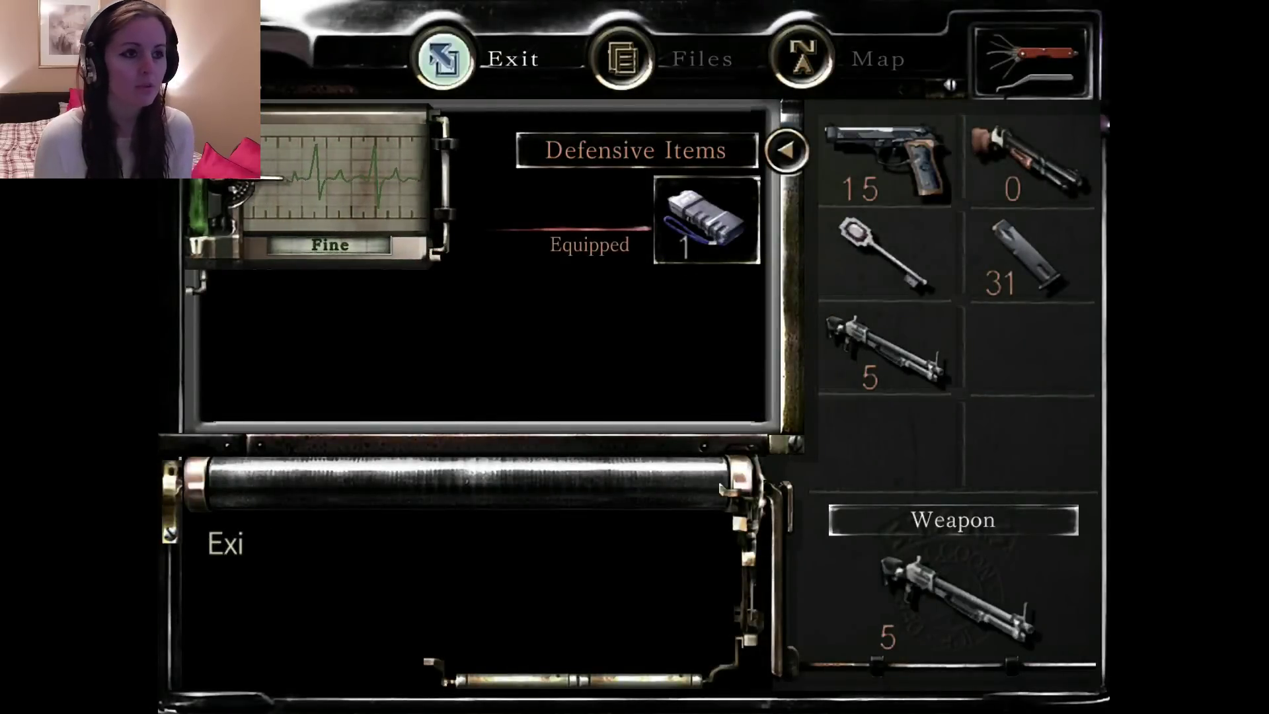
pyautogui.press('Return')
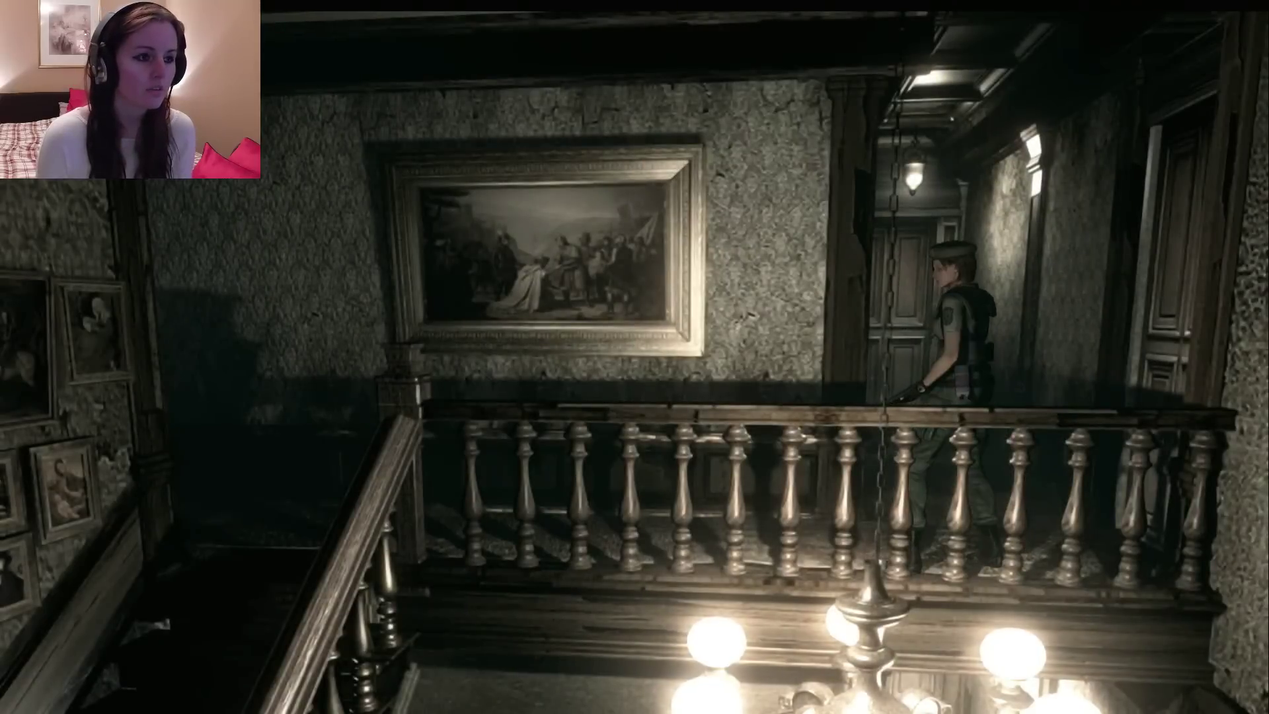
# - Walk the upstairs balcony and hallway, dismiss the Armor Key message, and take the right-hand door to the Green Herb
pyautogui.press('Up')
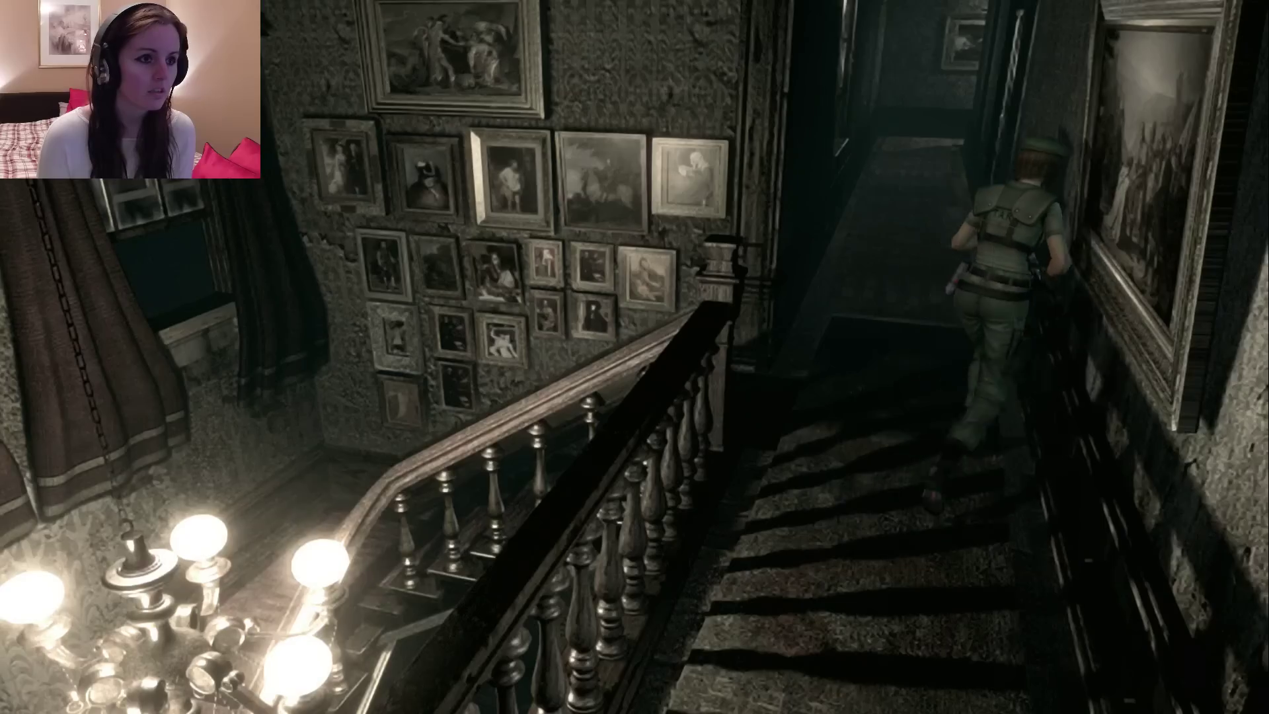
pyautogui.press('Up')
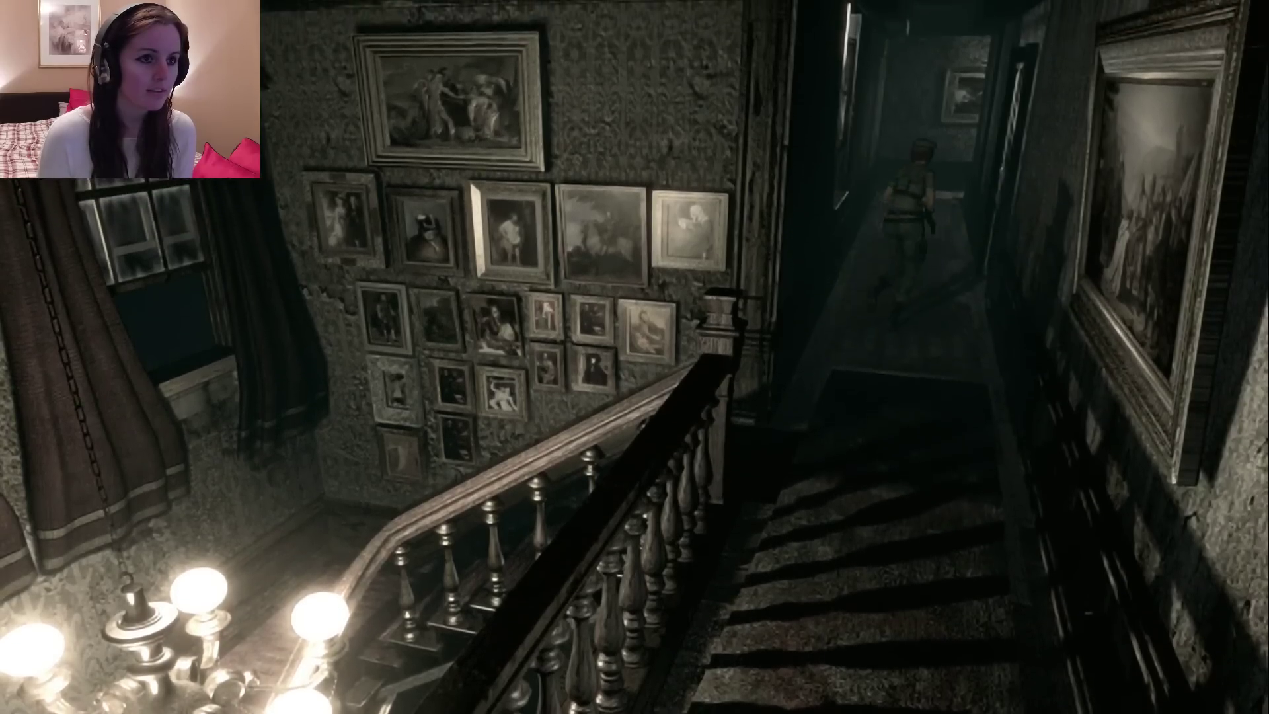
pyautogui.press('Up')
pyautogui.press('Return')
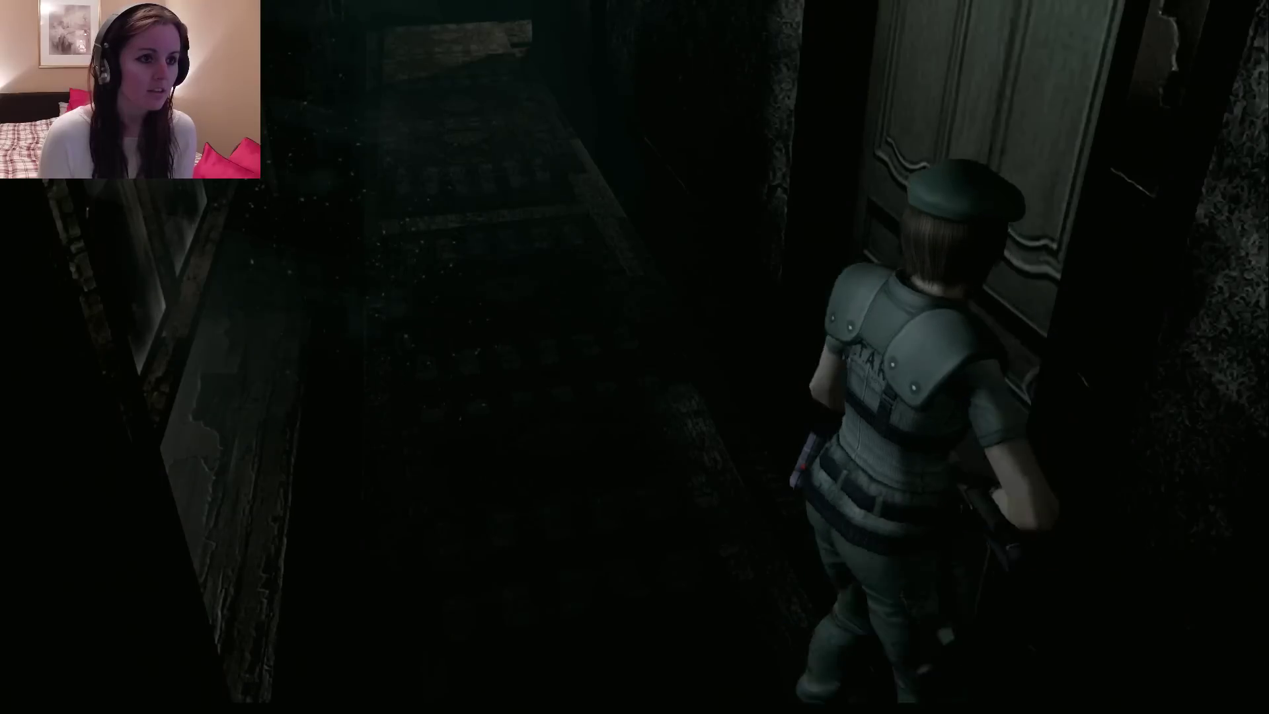
pyautogui.press('Left')
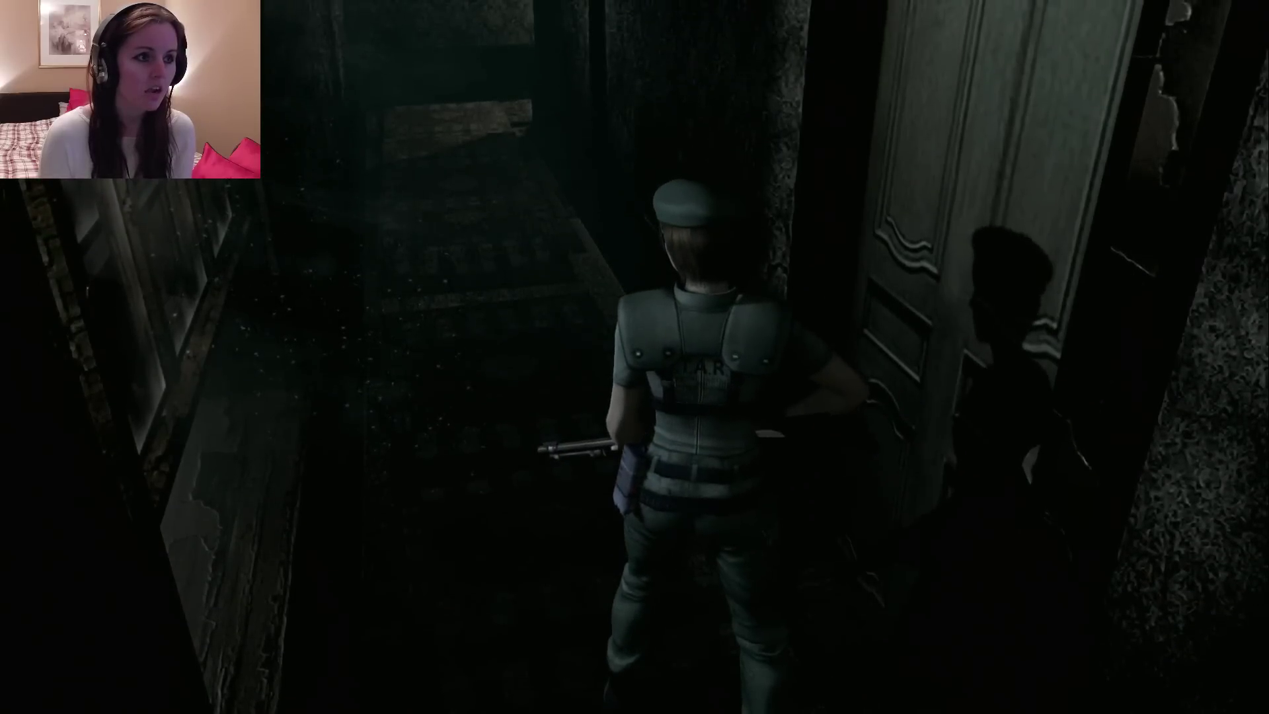
pyautogui.press('Right')
pyautogui.press('Return')
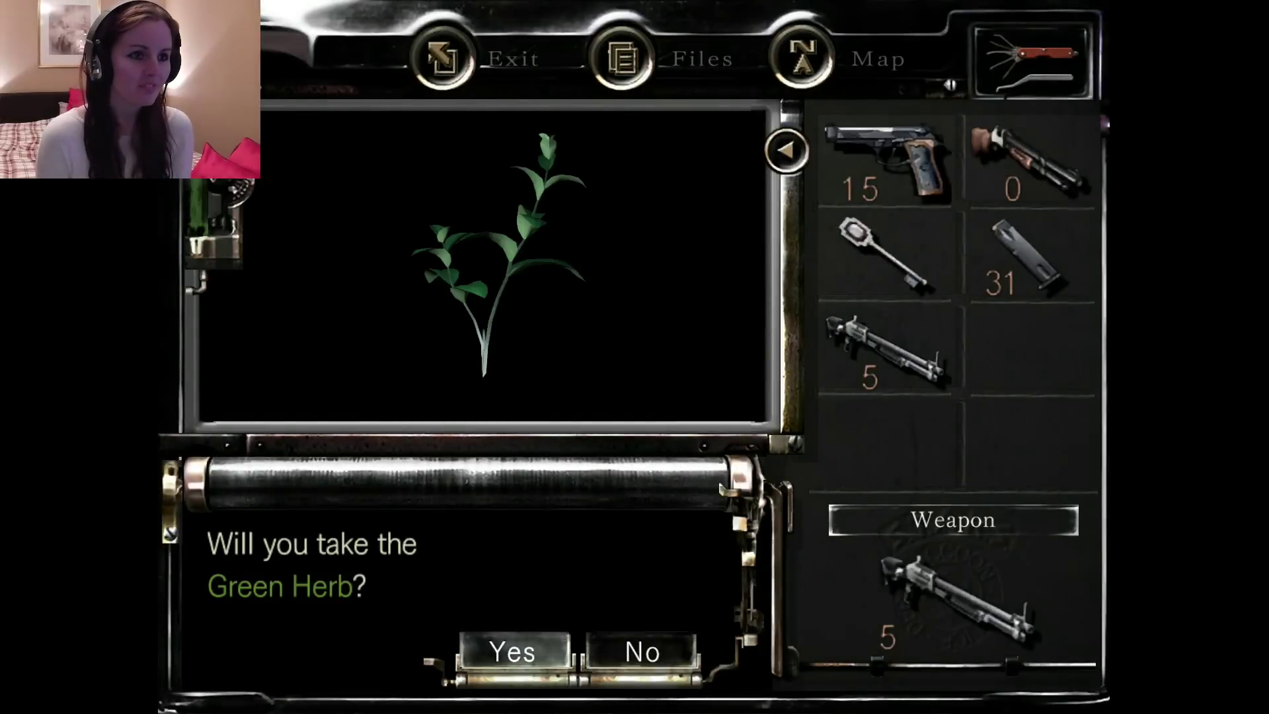
# - Pick up the Green Herb and the Red Herb from the plants
pyautogui.press('Return')
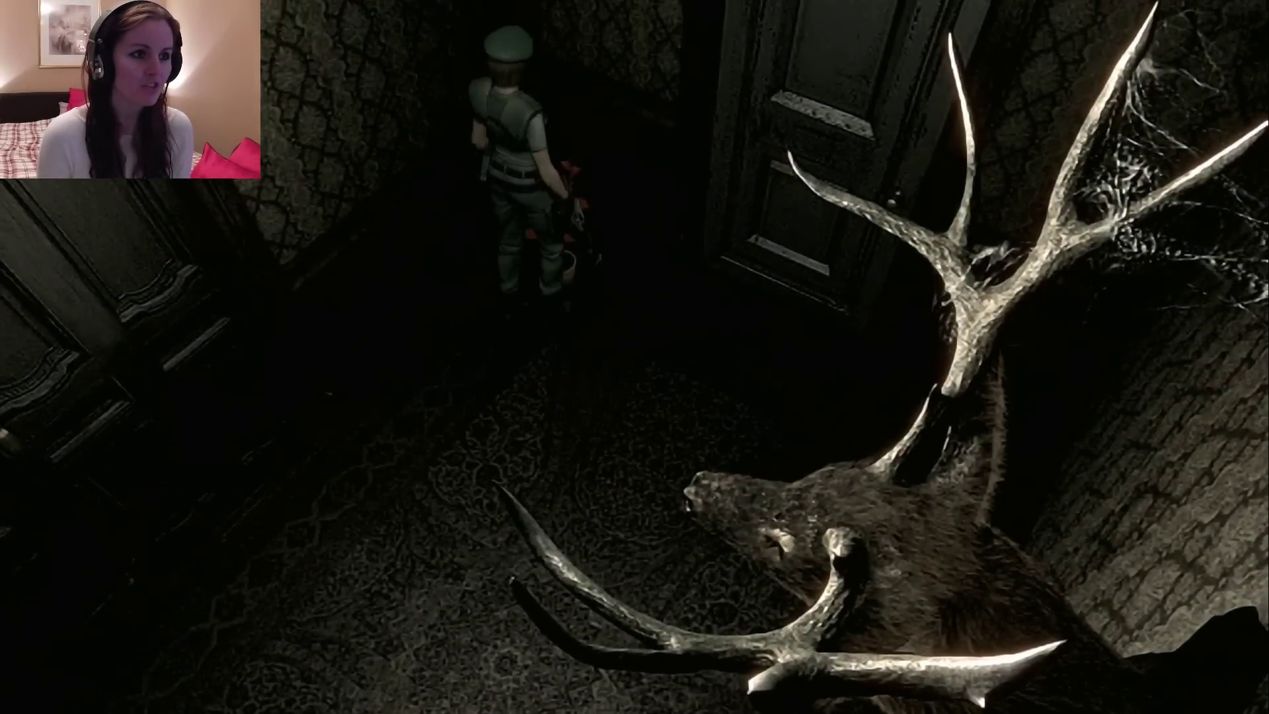
pyautogui.press('Return')
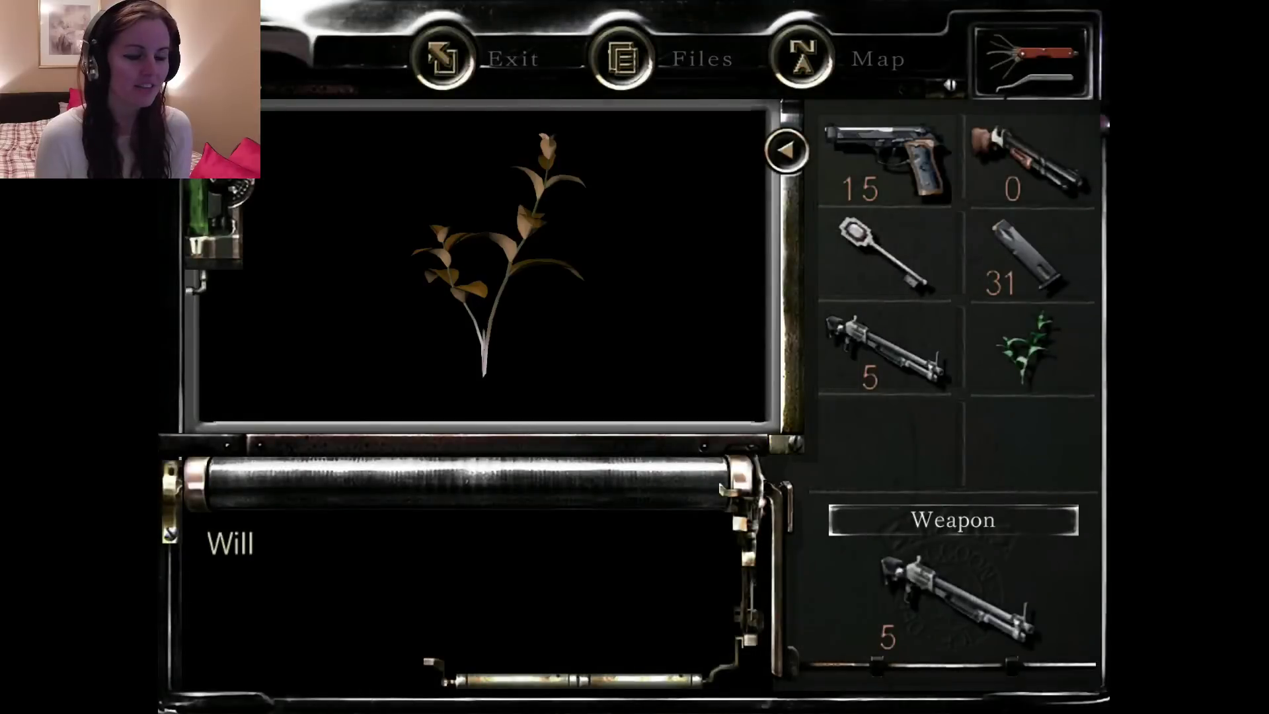
pyautogui.press('Return')
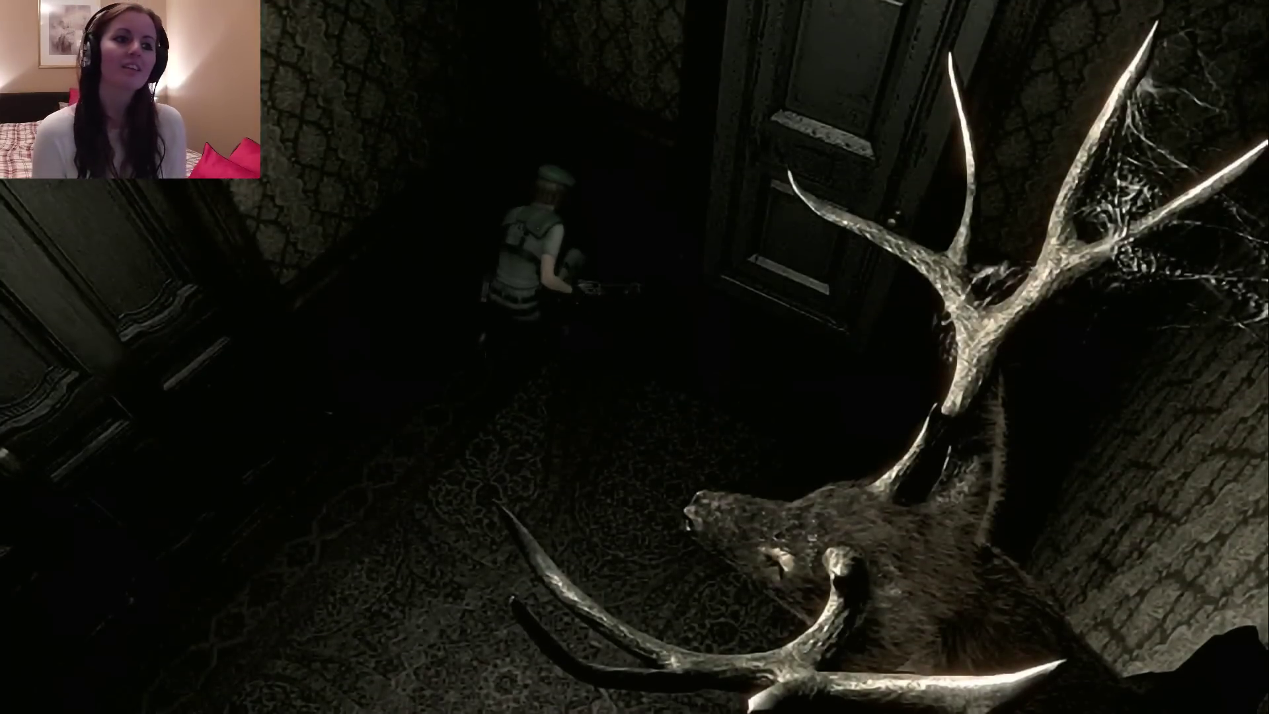
# - Combine the Red Herb with the Green Herb into one mixed herb
pyautogui.press('Tab')
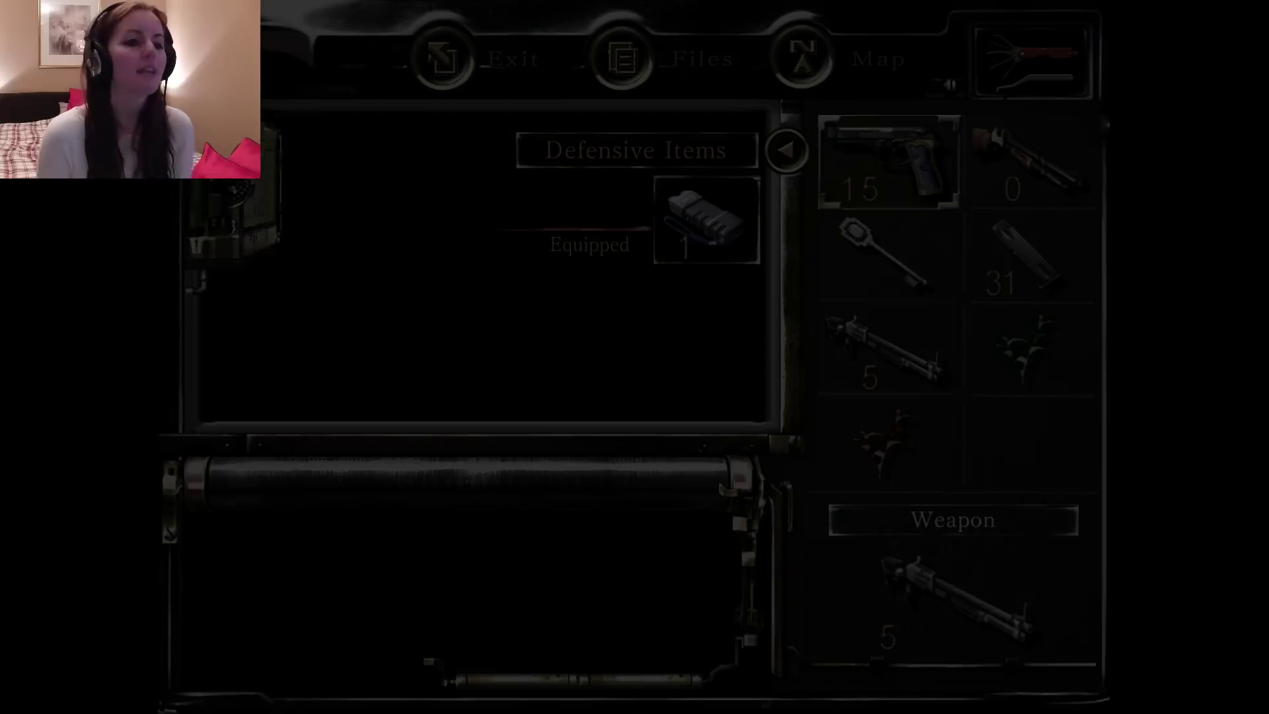
pyautogui.press('Return')
pyautogui.press('Down')
pyautogui.press('Down')
pyautogui.press('Return')
pyautogui.press('Up')
pyautogui.press('Right')
pyautogui.press('Return')
pyautogui.press('Tab')
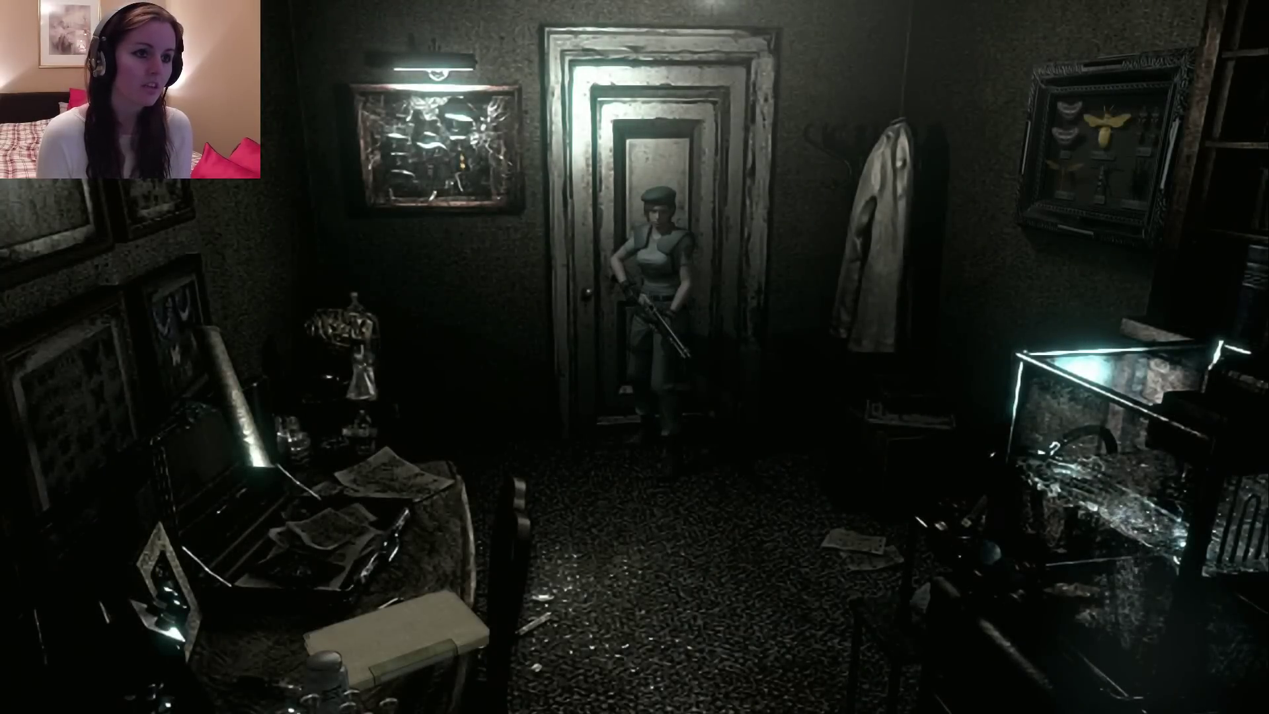
# - Walk Jill to the back desk and take the Fishhook
pyautogui.press('w')
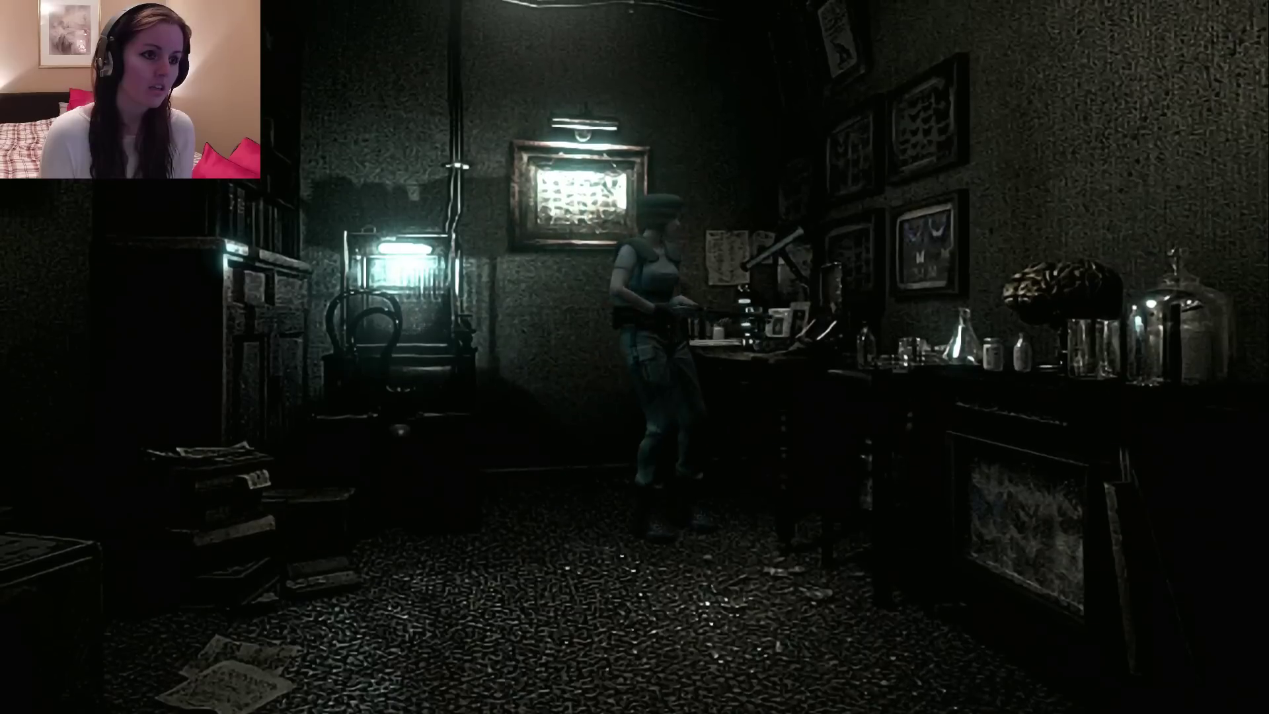
pyautogui.press('w')
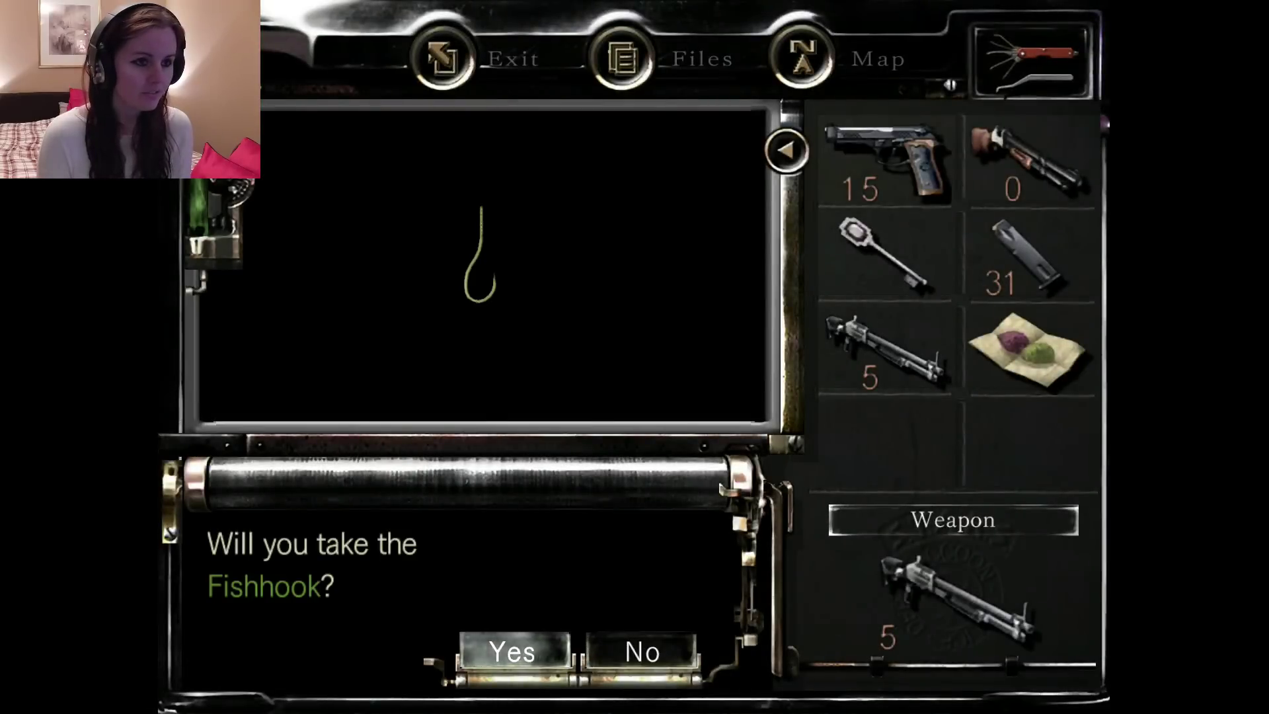
pyautogui.press('Return')
pyautogui.press('Return')
pyautogui.press('Return')
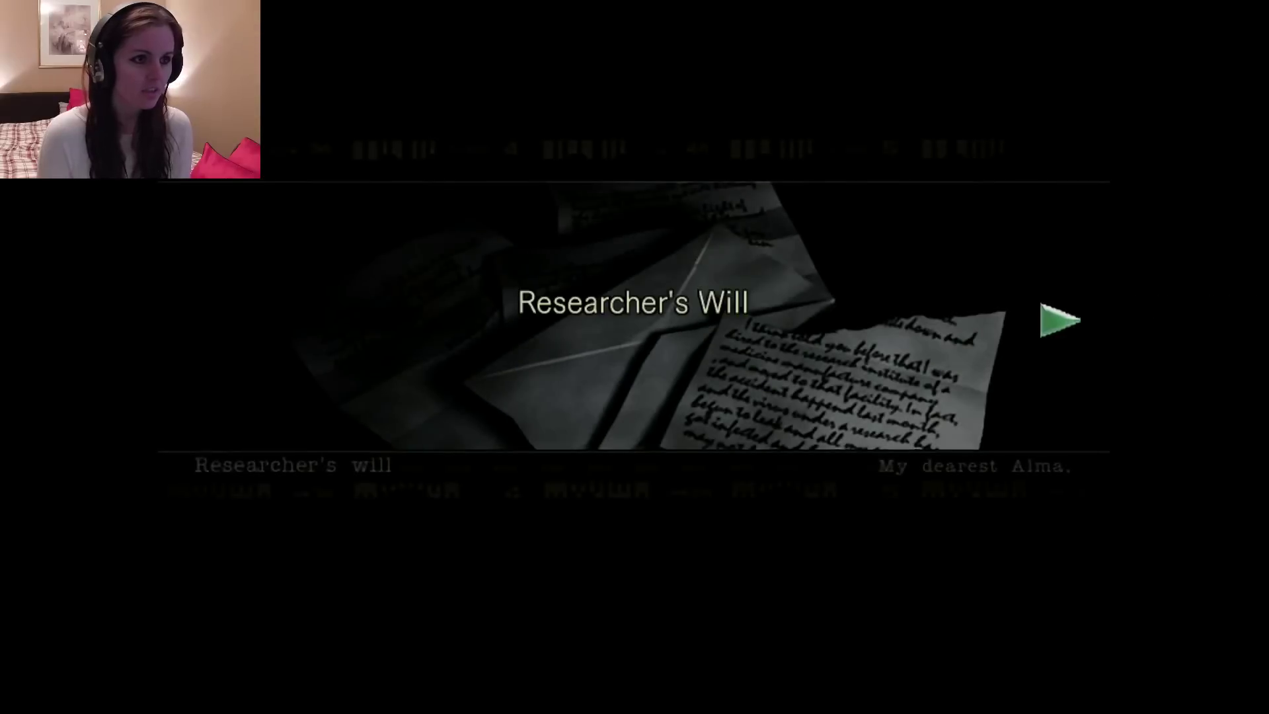
# - Page through Martin Crackhorn's Researcher's Will to the final page, then close it
pyautogui.press('Right')
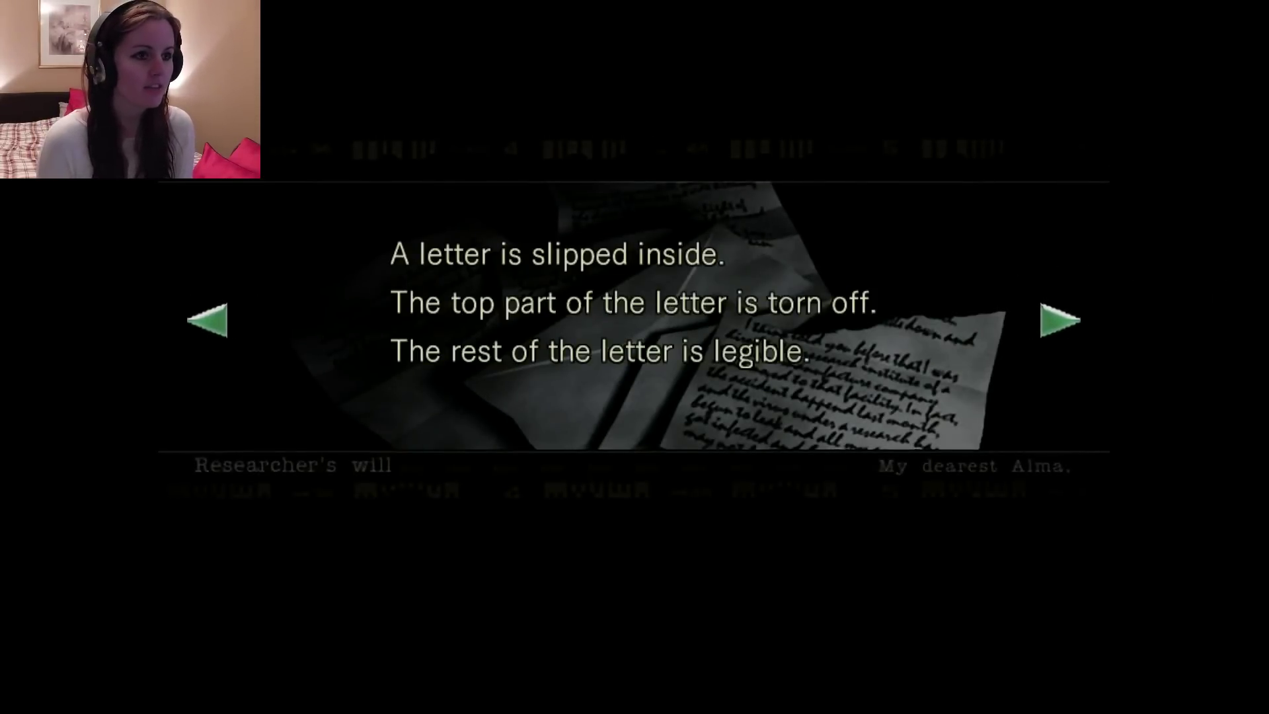
pyautogui.press('Right')
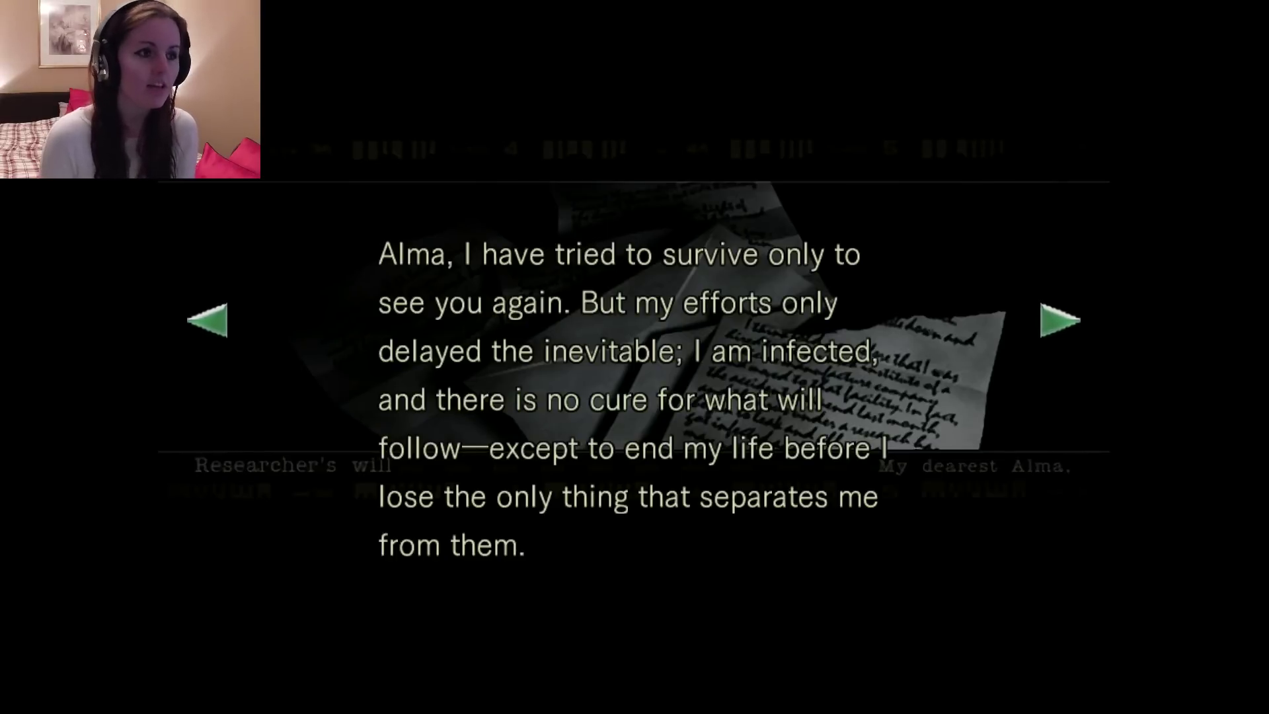
pyautogui.press('Return')
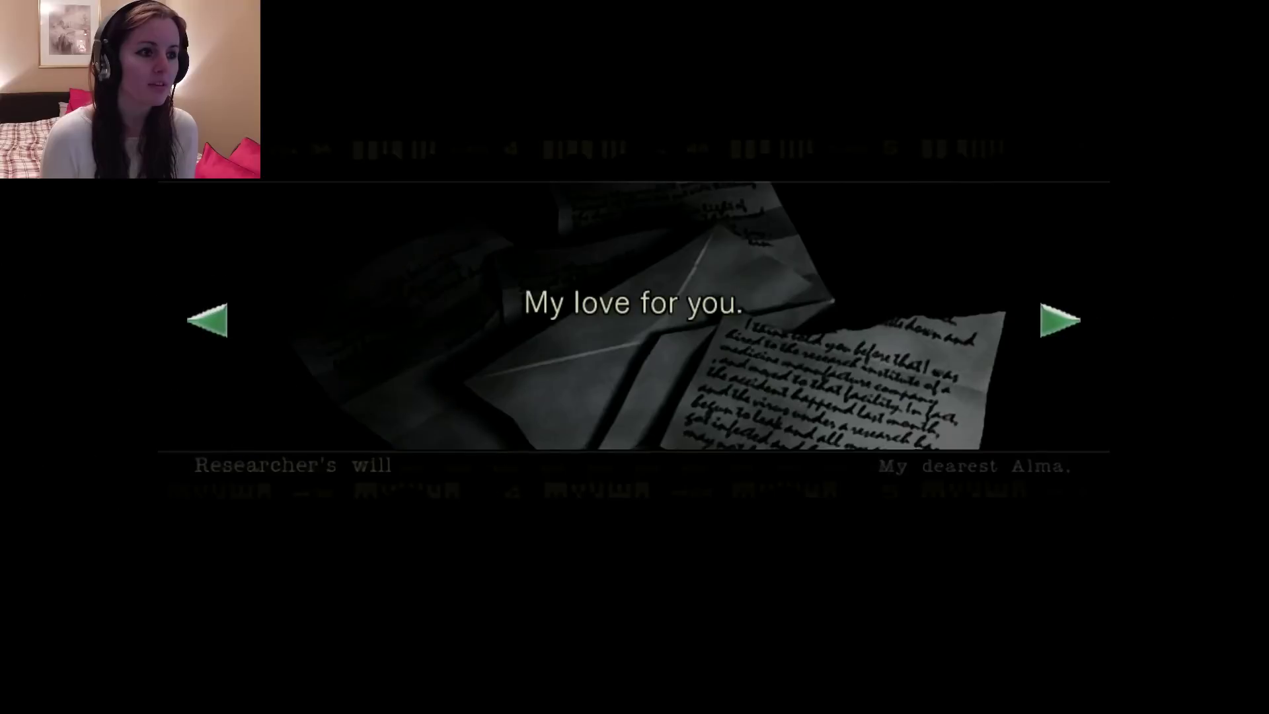
pyautogui.press('Return')
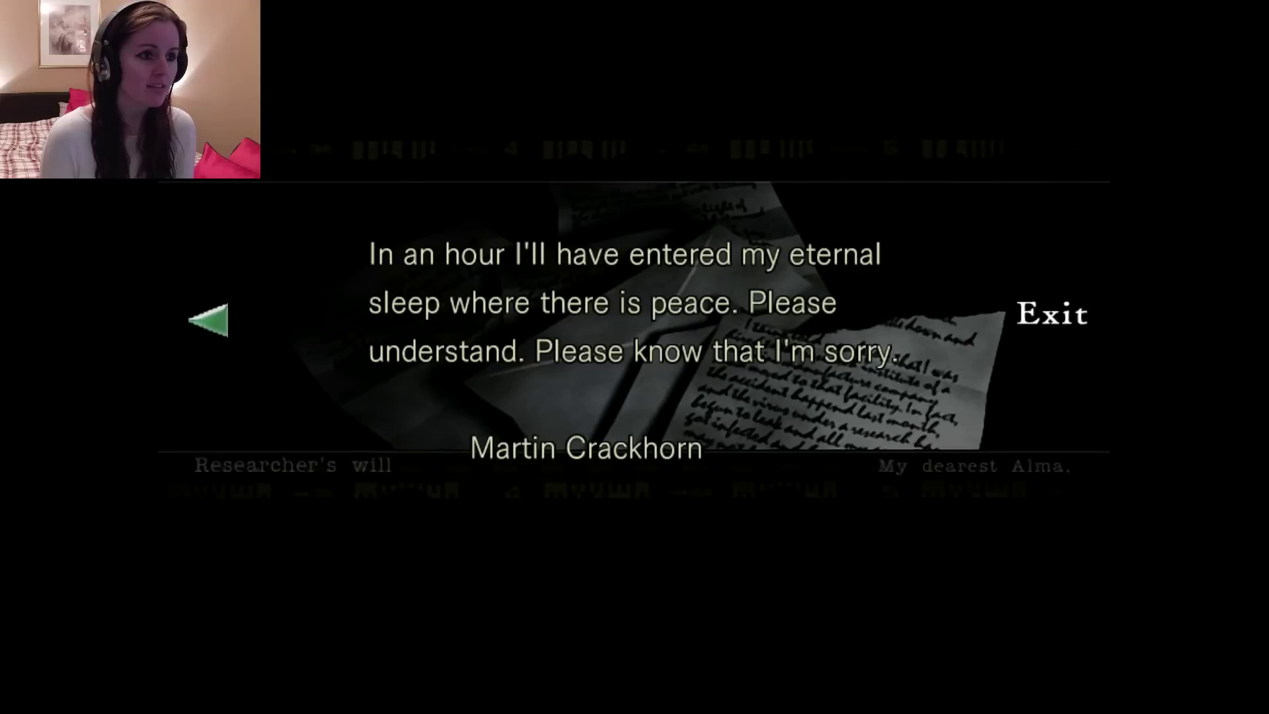
pyautogui.press('Return')
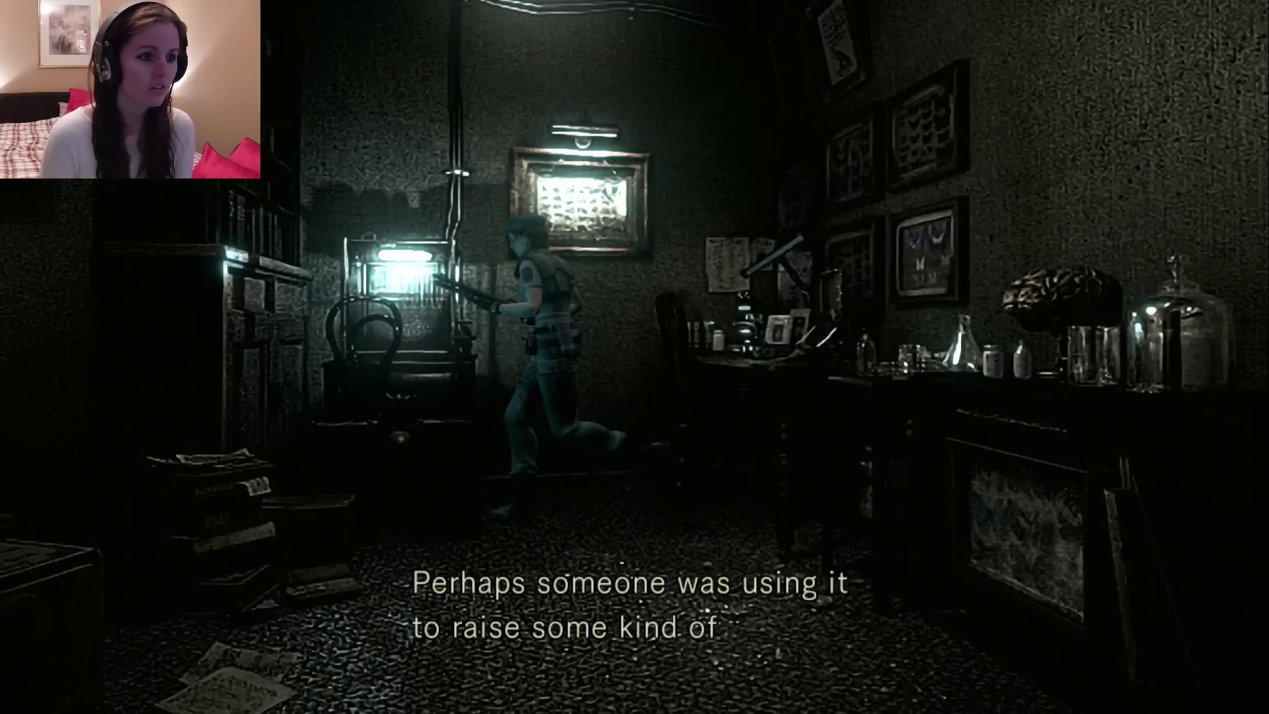
# - Try using the Fishhook, then examine it and read its description
pyautogui.press('Tab')
pyautogui.press('Down')
pyautogui.press('Down')
pyautogui.press('Return')
pyautogui.press('Return')
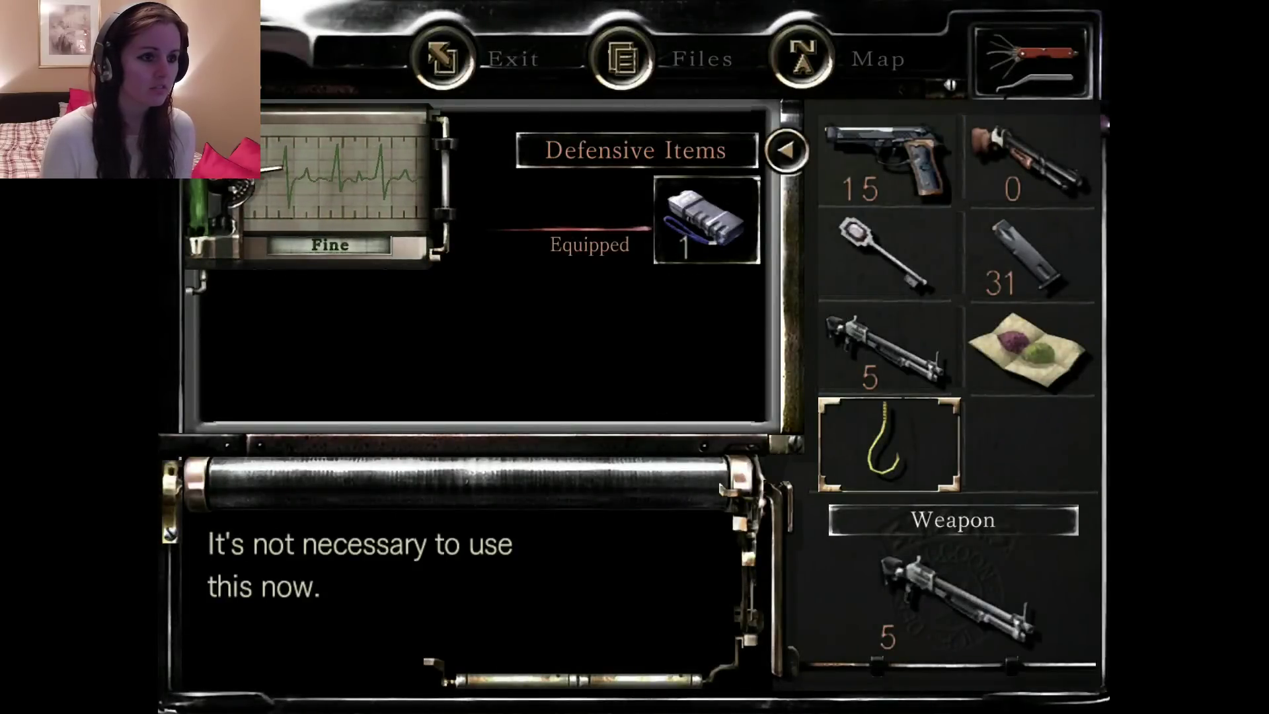
pyautogui.press('Return')
pyautogui.press('Down')
pyautogui.press('Down')
pyautogui.press('Up')
pyautogui.press('Return')
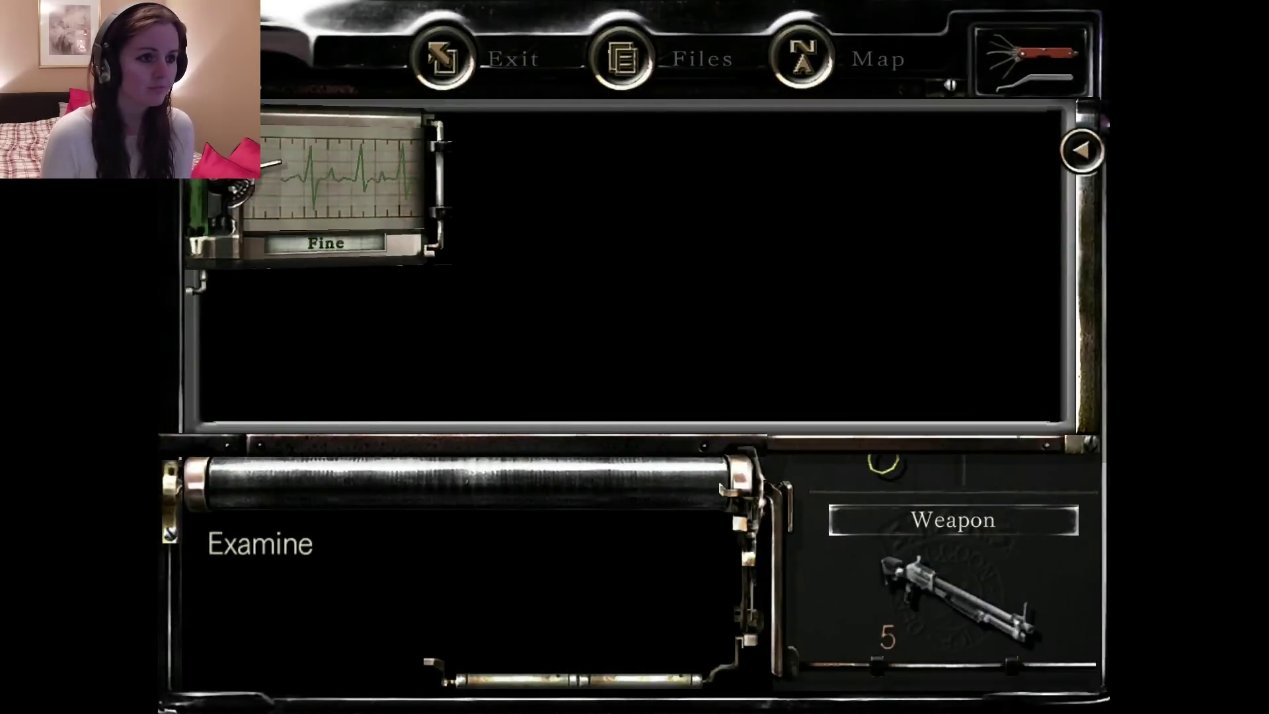
pyautogui.press('Return')
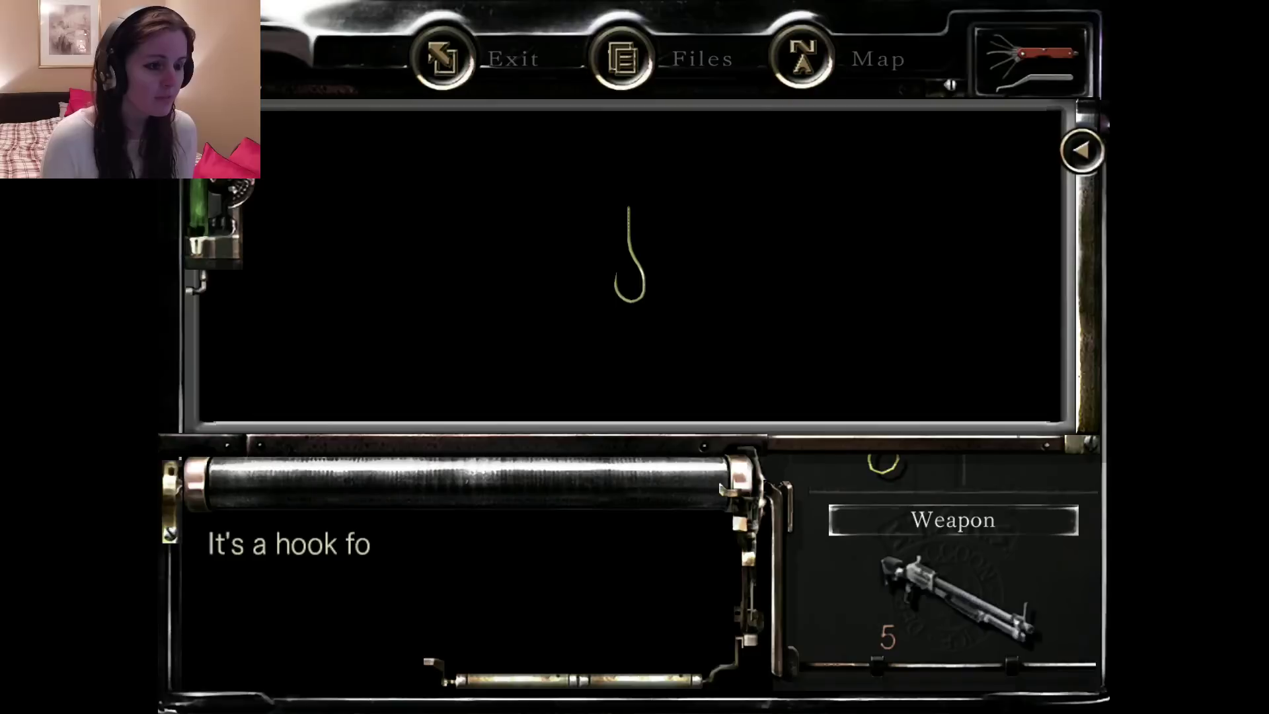
pyautogui.press('Return')
pyautogui.press('Escape')
pyautogui.press('Escape')
pyautogui.press('Return')
# - Walk to the door and check the white lab coat hanging there
pyautogui.press('Up')
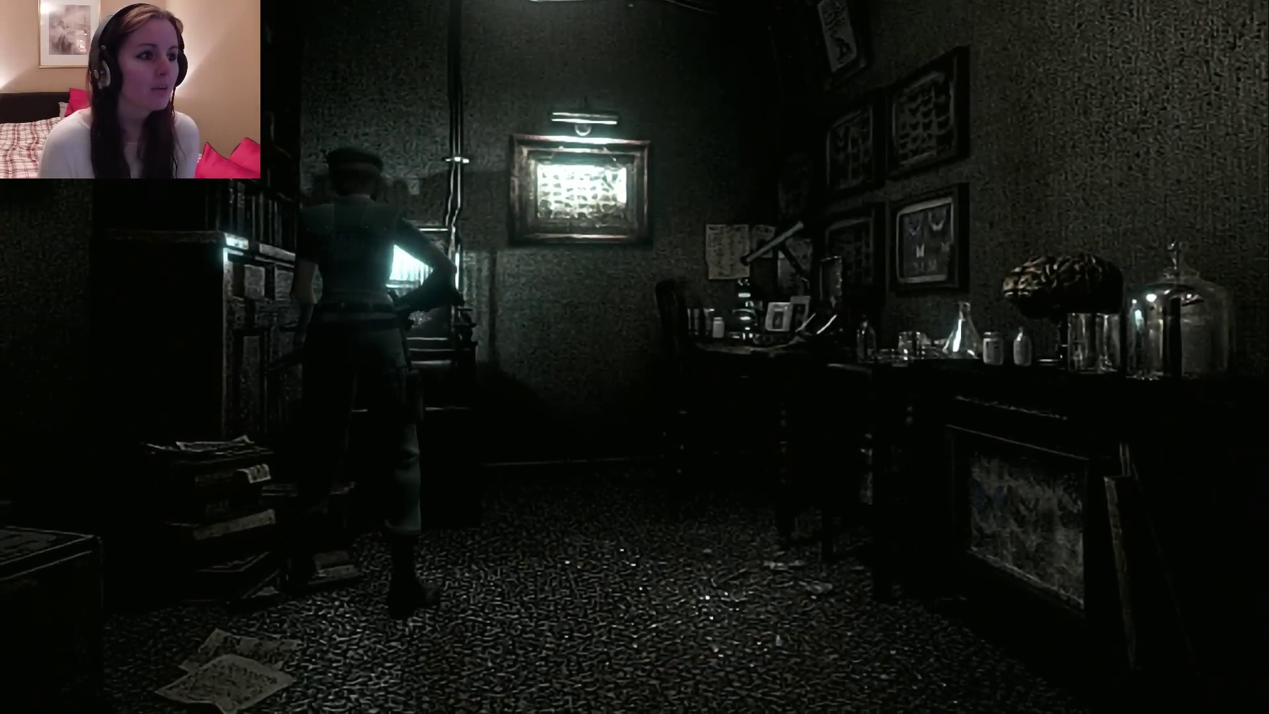
pyautogui.press('Left')
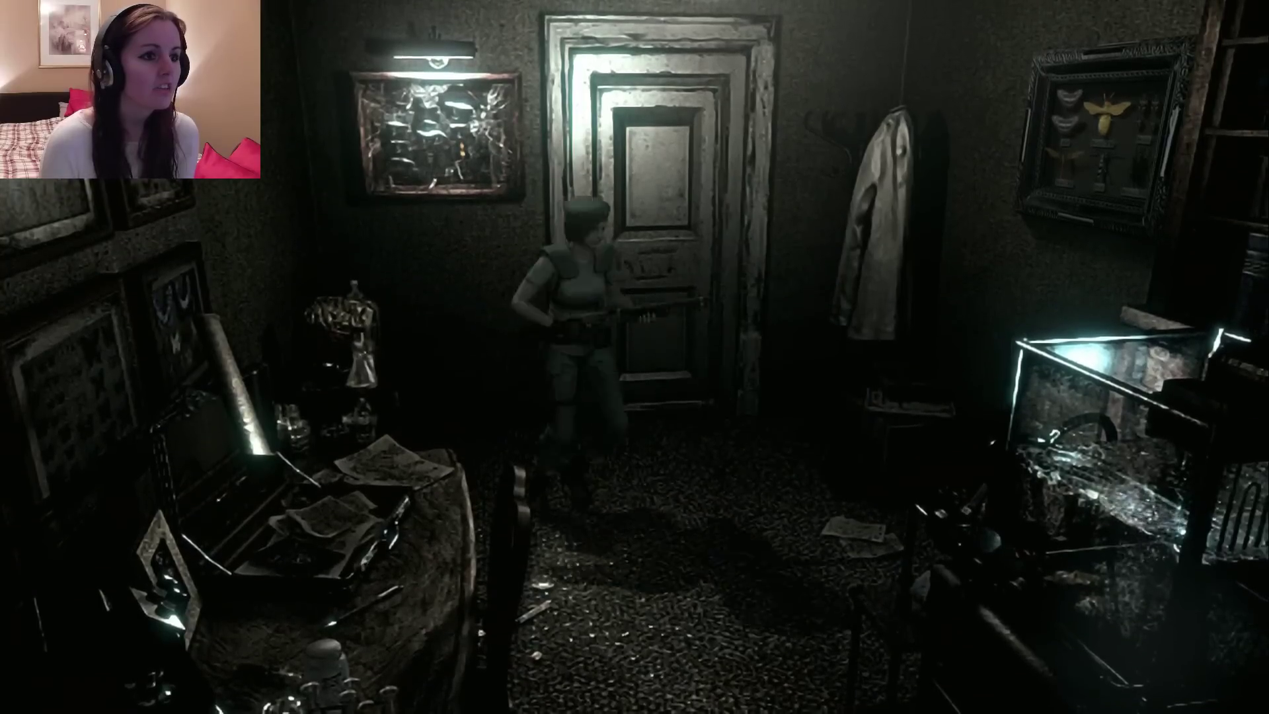
pyautogui.press('Return')
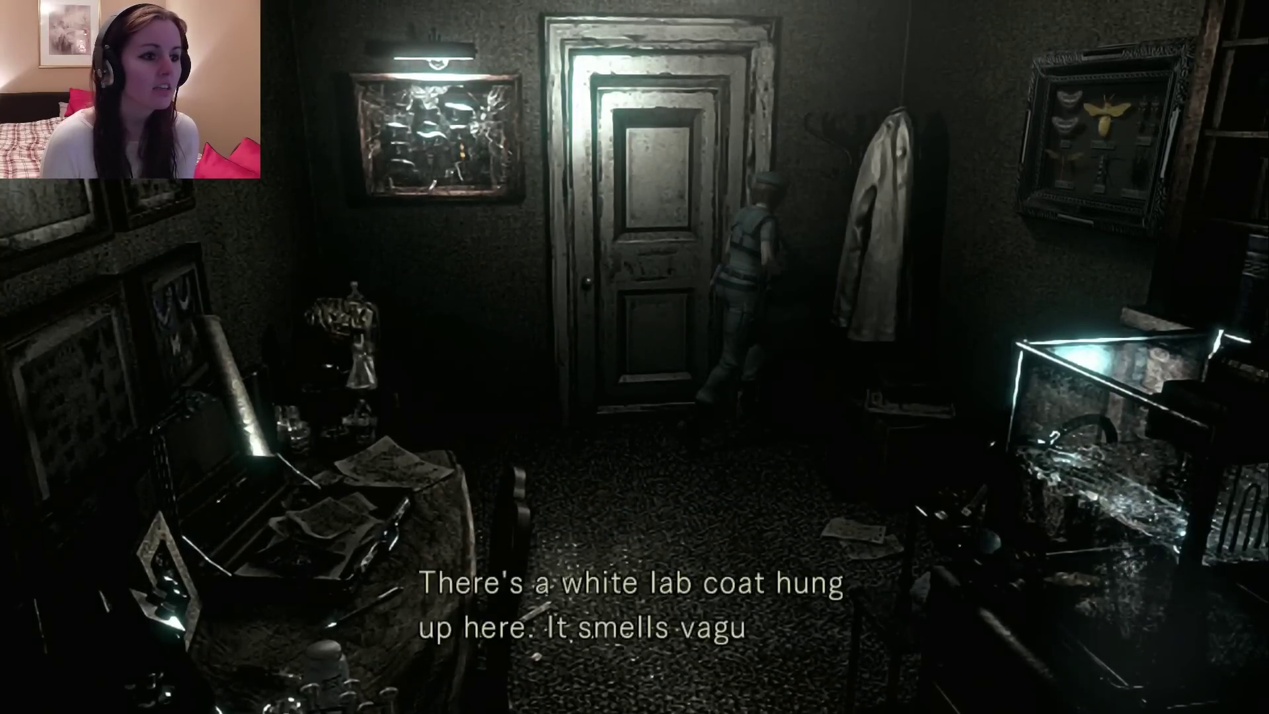
# - Inspect the framed fishing lures and take the Bee Specimen
pyautogui.press('Left')
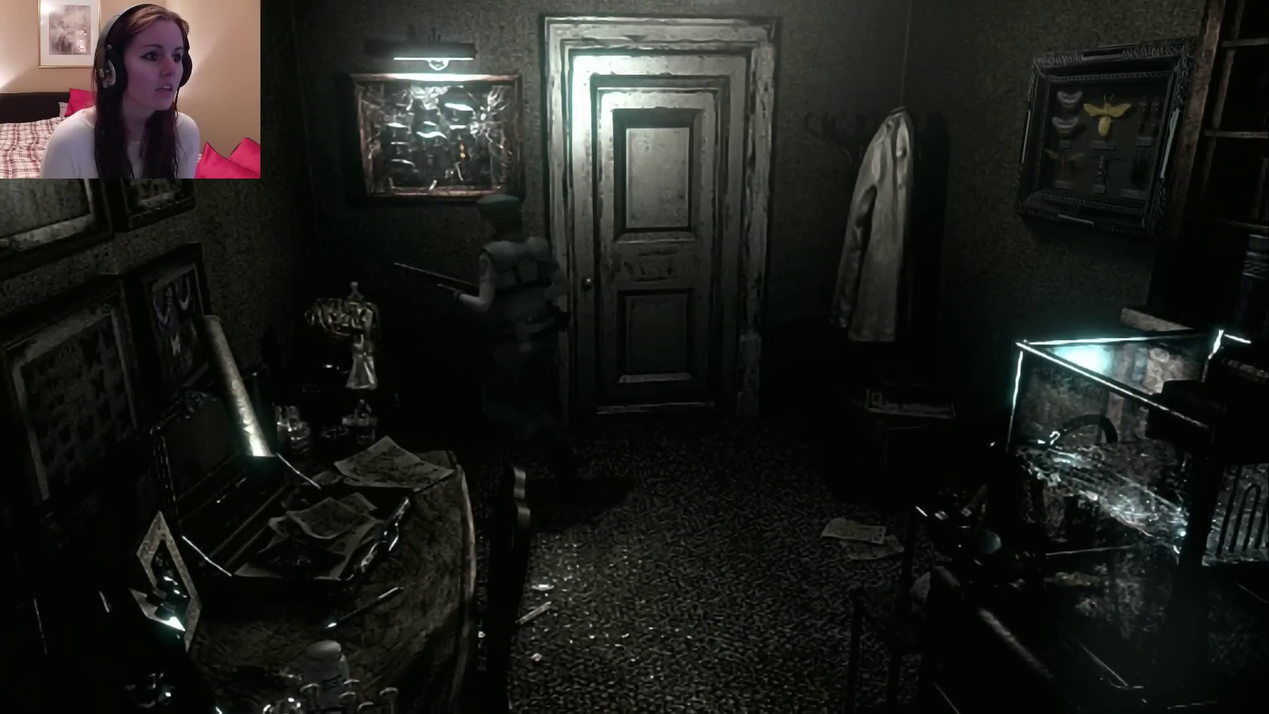
pyautogui.press('Return')
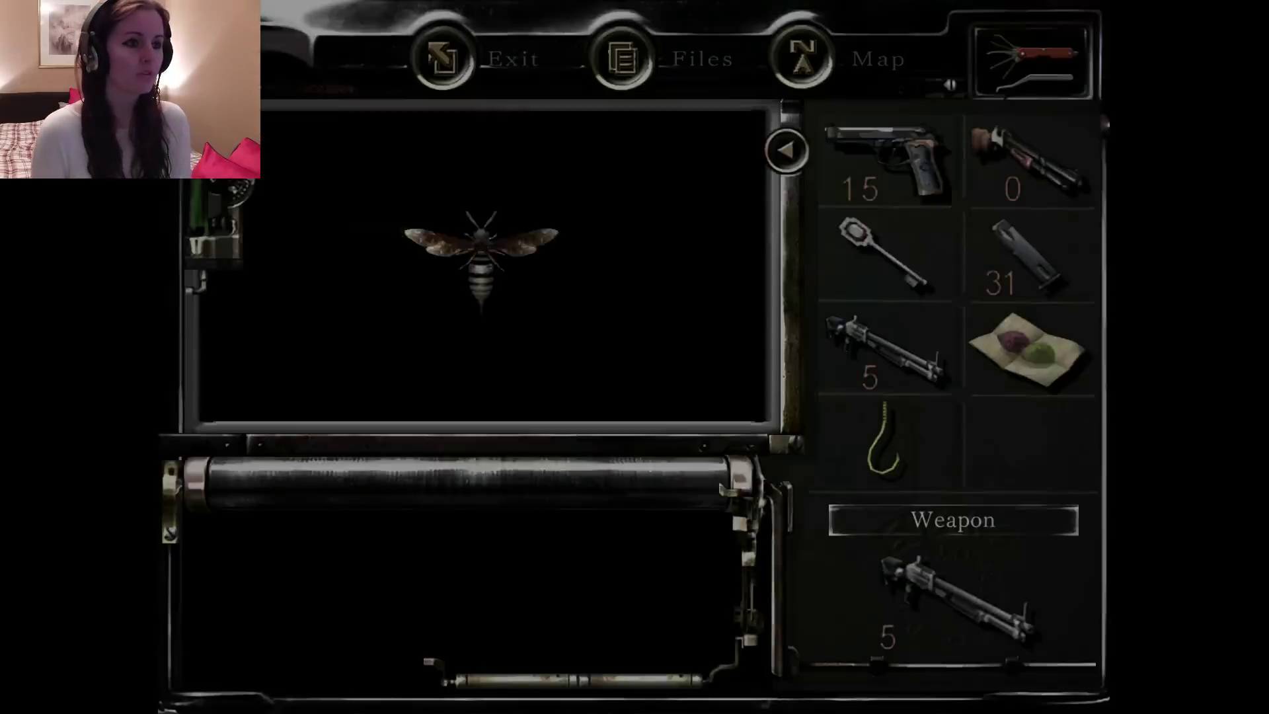
pyautogui.press('Return')
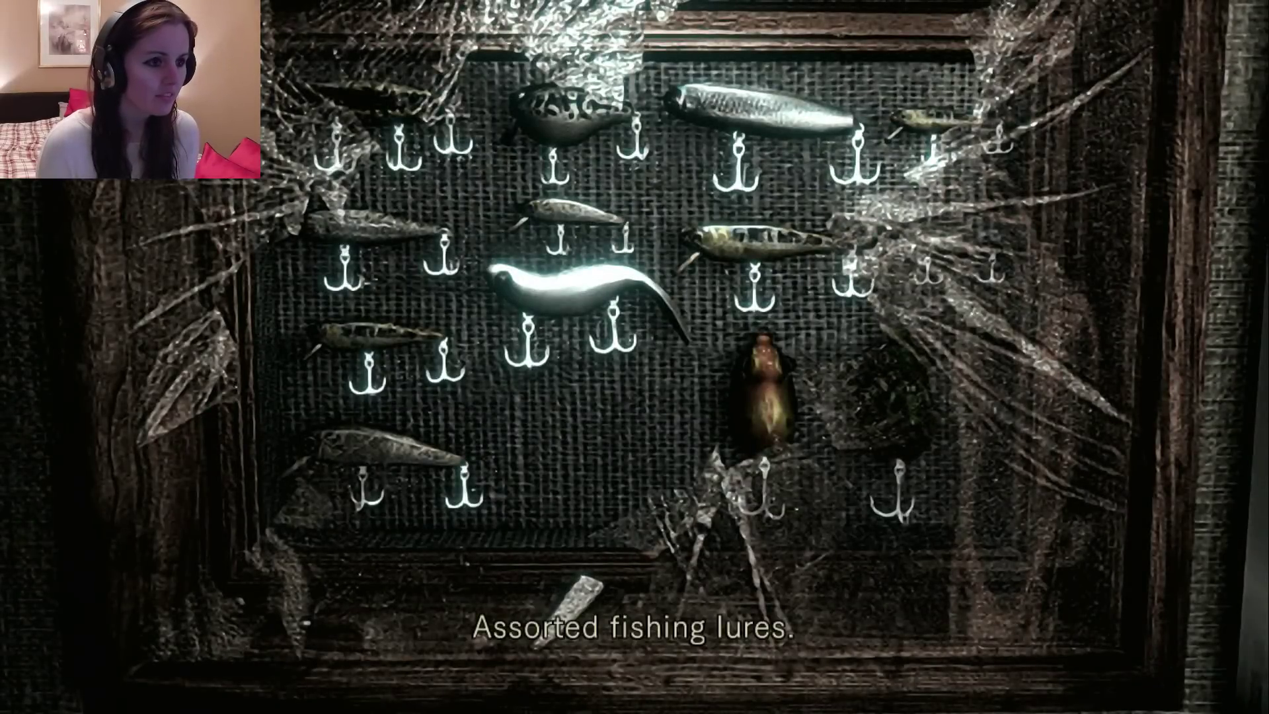
pyautogui.press('Return')
# - Try using the Fishhook and combining it with the Bee Specimen, which fails
pyautogui.press('Tab')
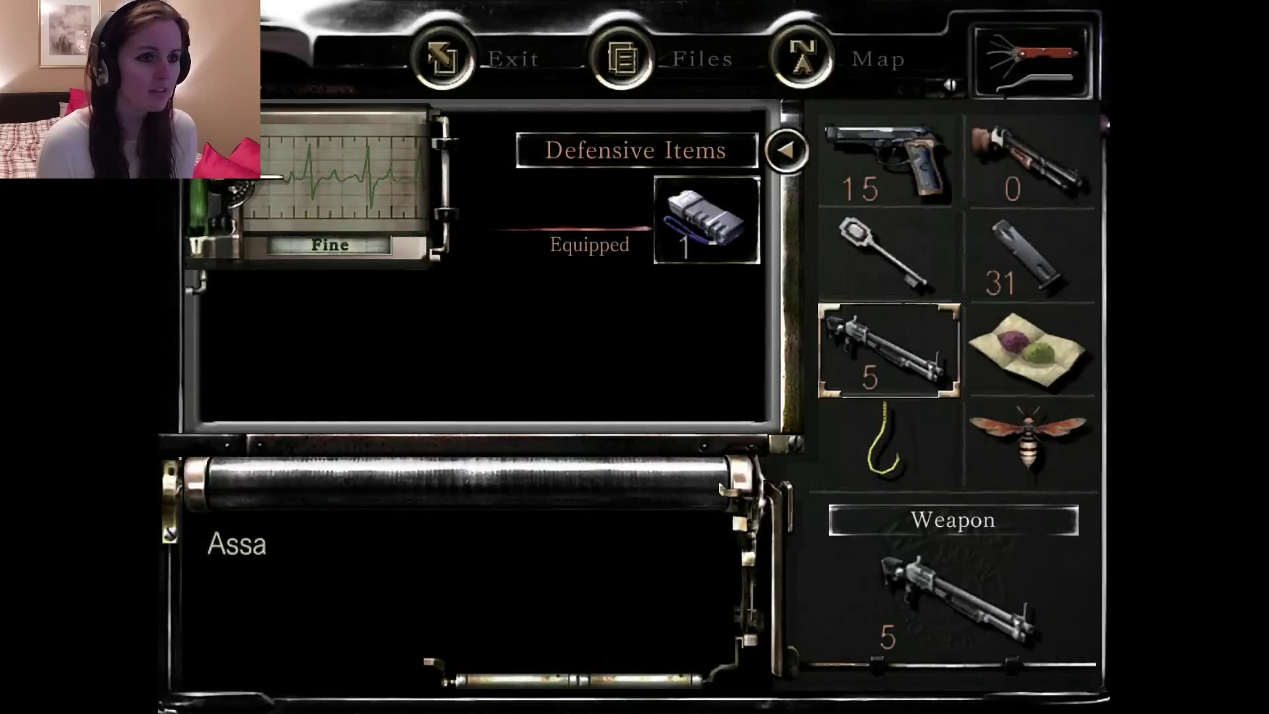
pyautogui.press('Down')
pyautogui.press('Return')
pyautogui.press('Return')
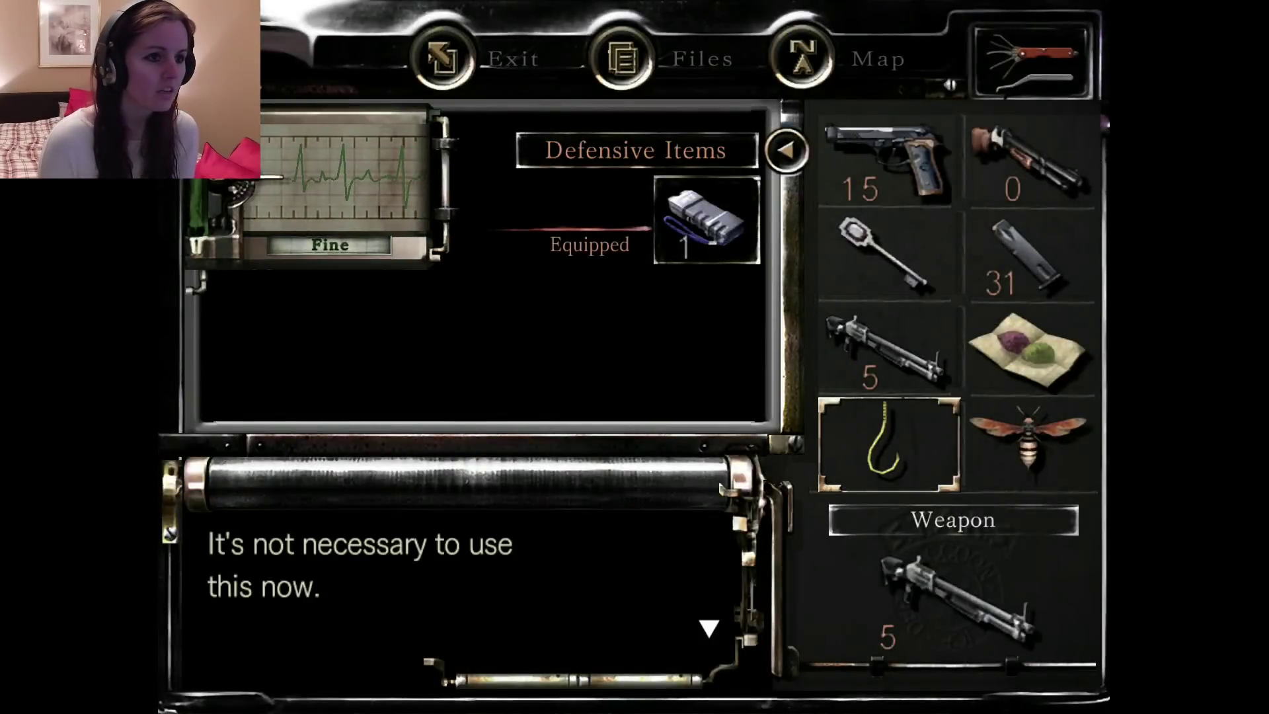
pyautogui.press('Return')
pyautogui.press('Down')
pyautogui.press('Down')
pyautogui.press('Return')
pyautogui.press('Right')
pyautogui.press('Return')
pyautogui.press('Return')
pyautogui.press('Escape')
pyautogui.press('Up')
pyautogui.press('Return')
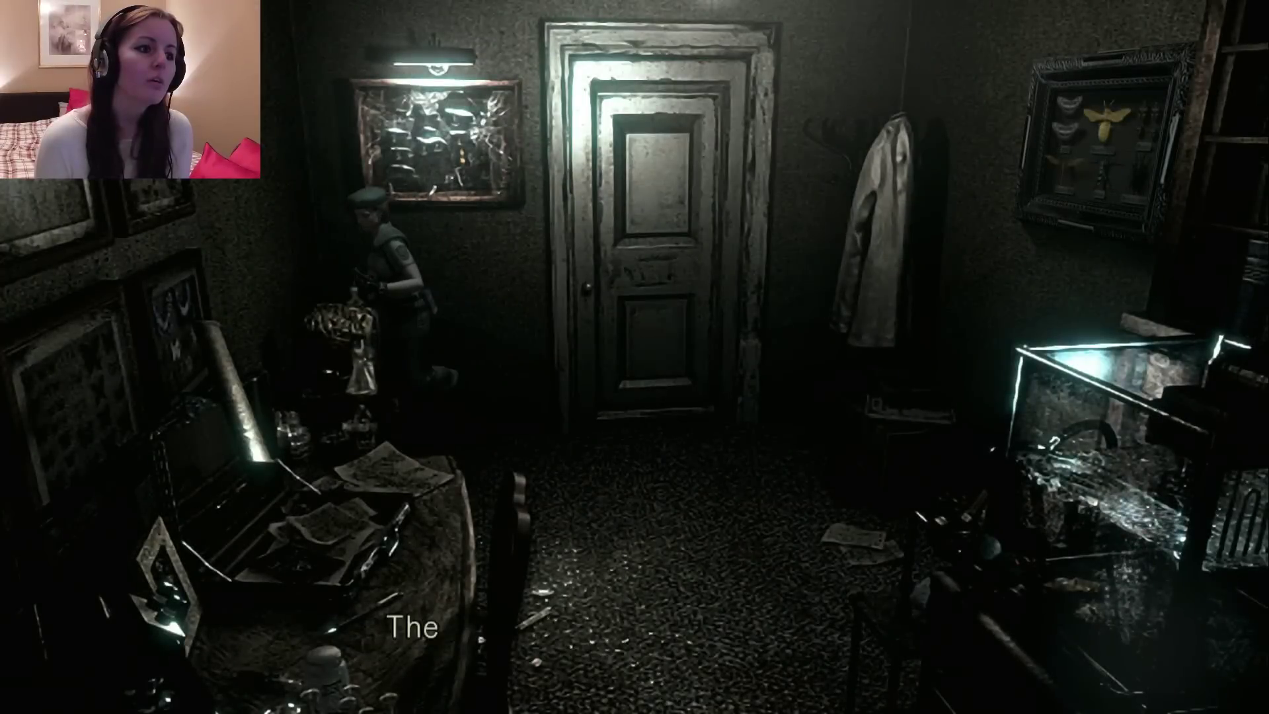
# - Examine the Bee Specimen up close, rotating the model to check it
pyautogui.press('Down')
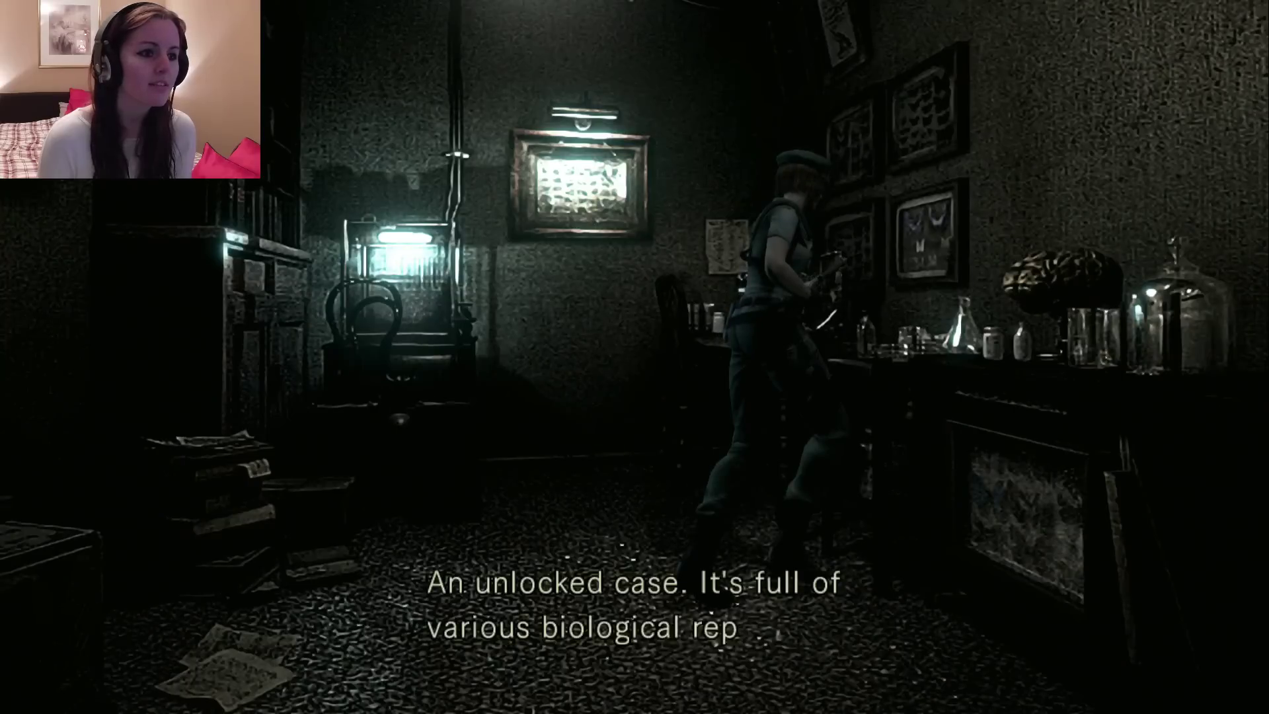
pyautogui.press('Return')
pyautogui.press('Left')
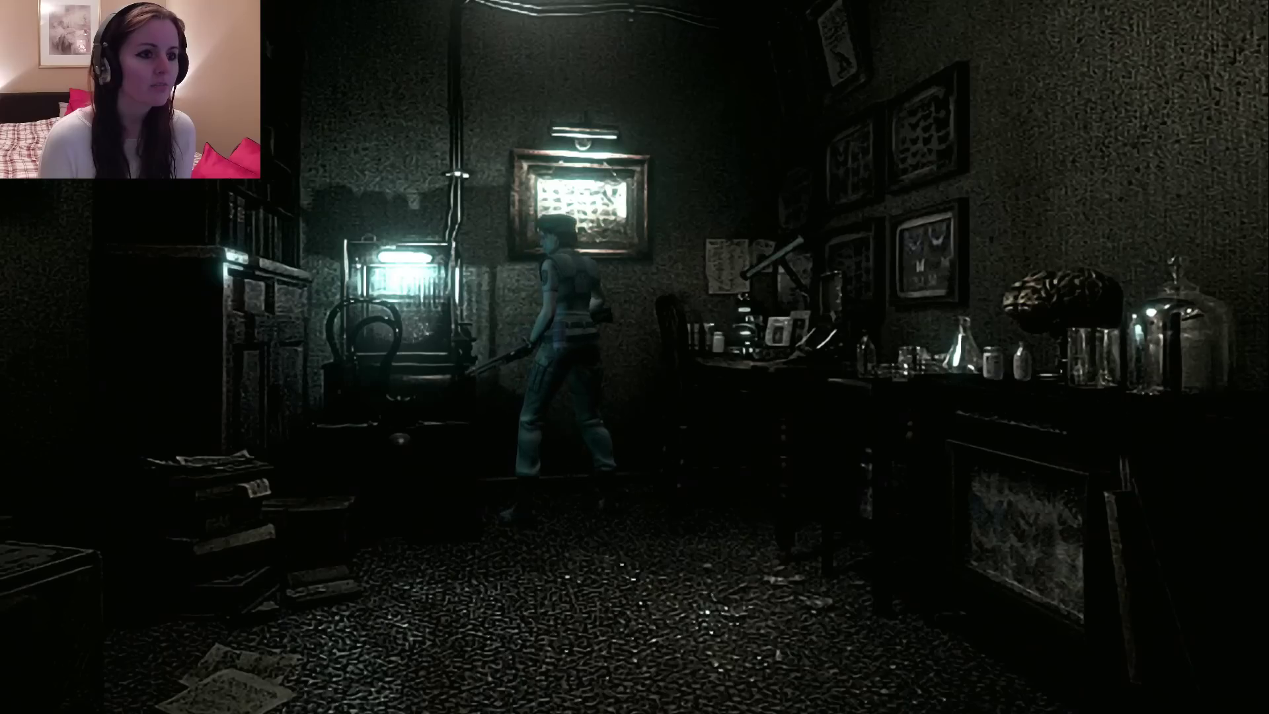
pyautogui.press('Tab')
pyautogui.press('Down')
pyautogui.press('Down')
pyautogui.press('Down')
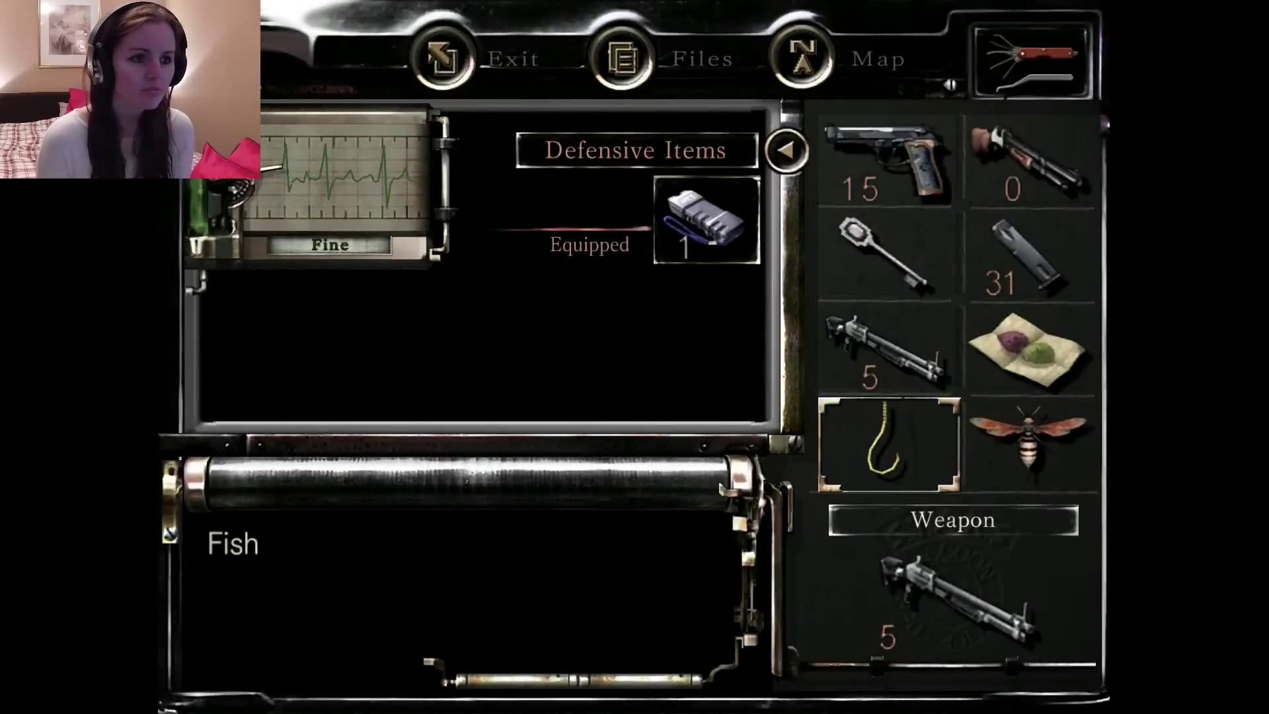
pyautogui.press('Right')
pyautogui.press('Return')
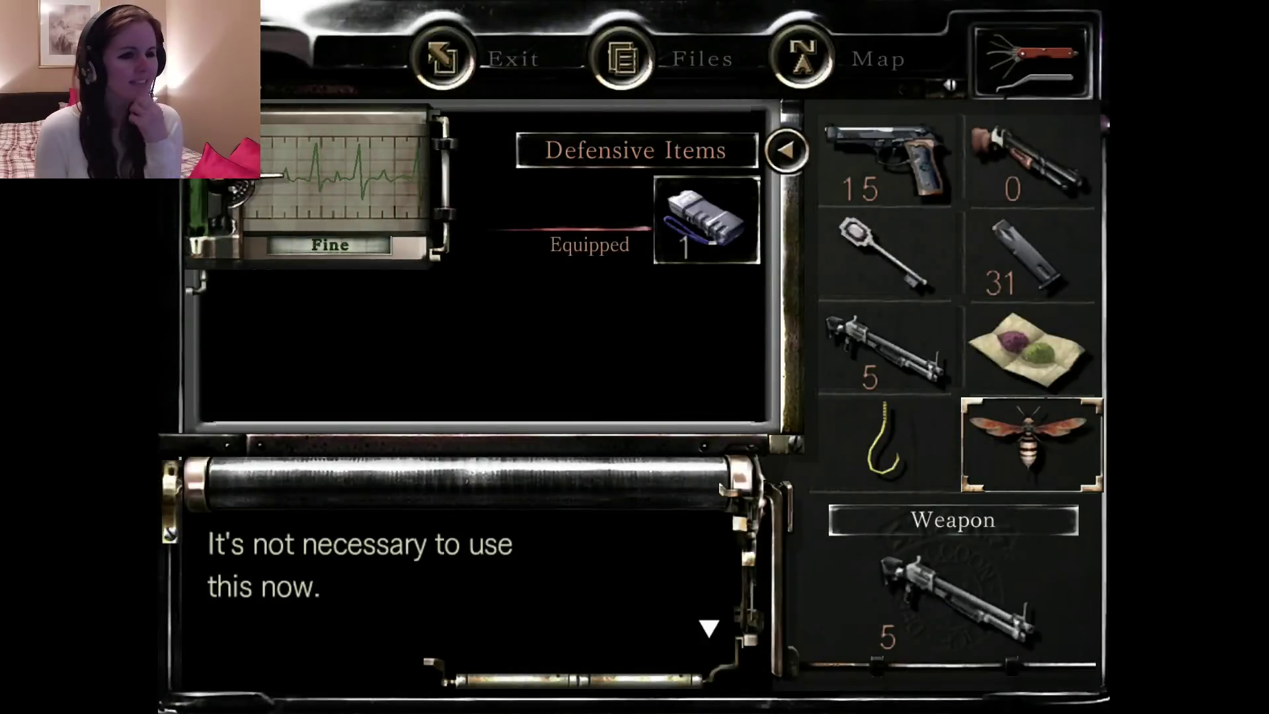
pyautogui.press('Return')
pyautogui.press('Down')
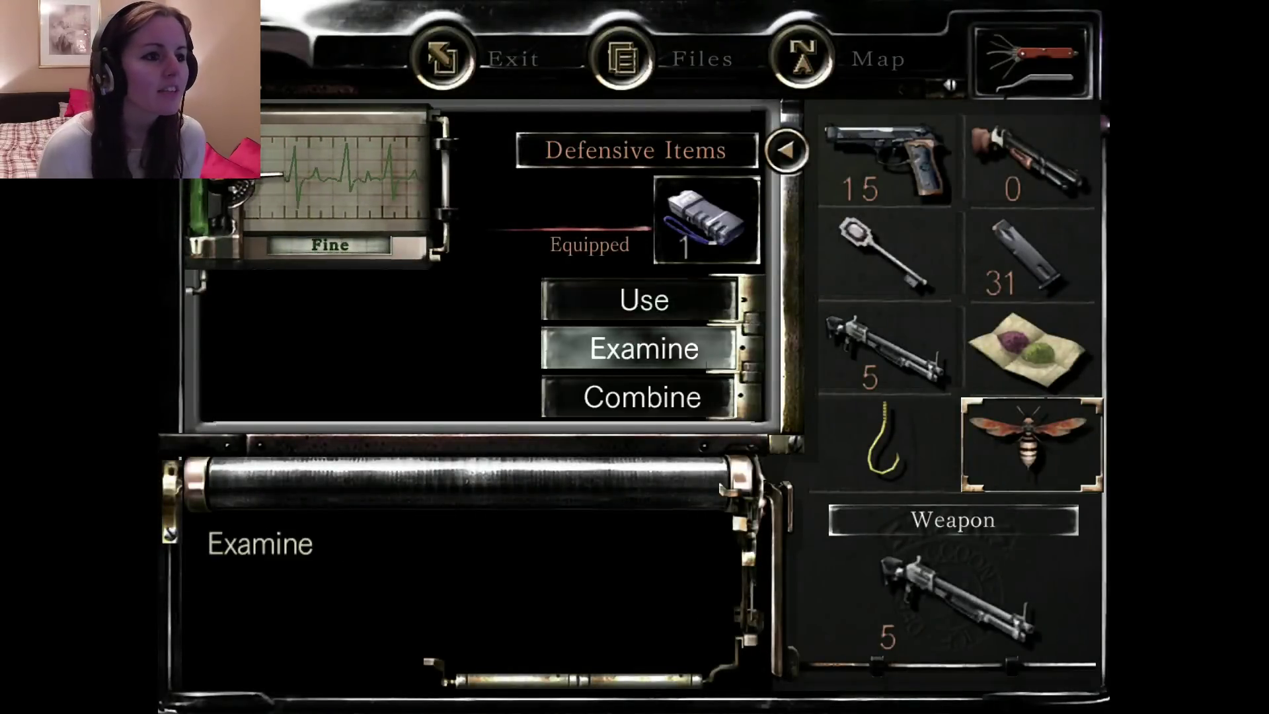
pyautogui.press('Return')
pyautogui.press('Right')
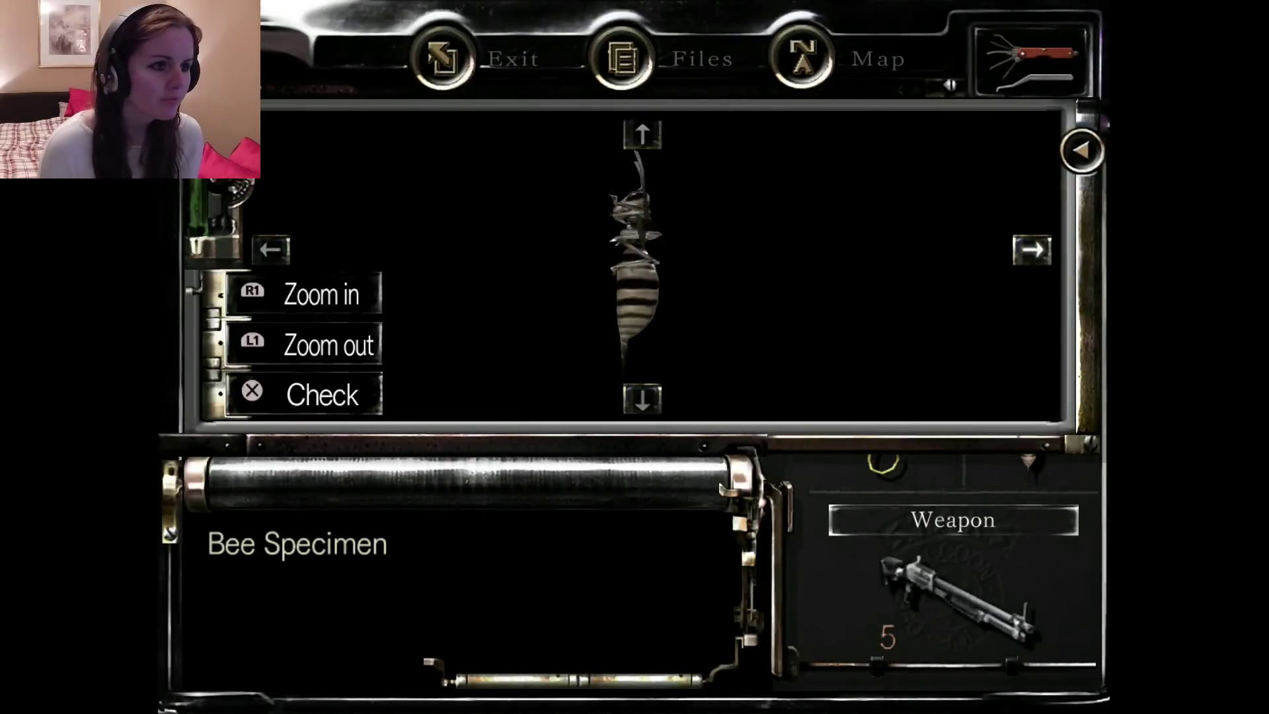
pyautogui.press('Return')
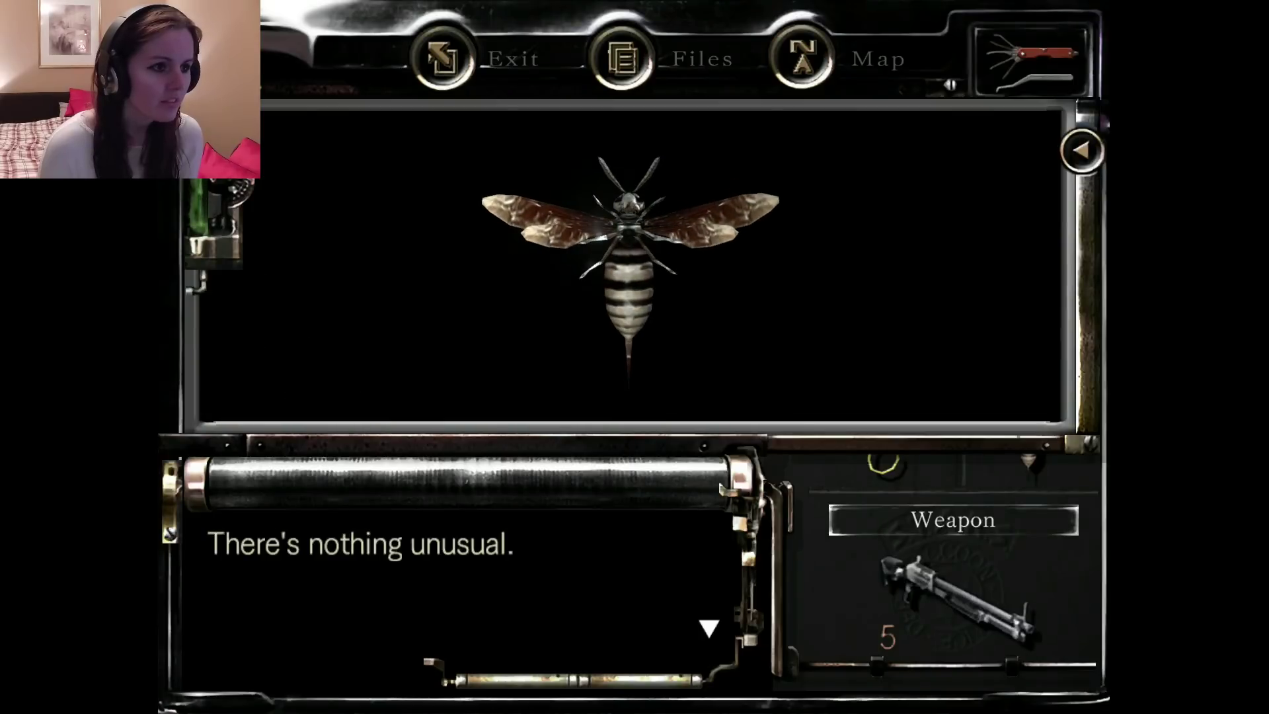
pyautogui.press('Return')
pyautogui.press('Escape')
pyautogui.press('Escape')
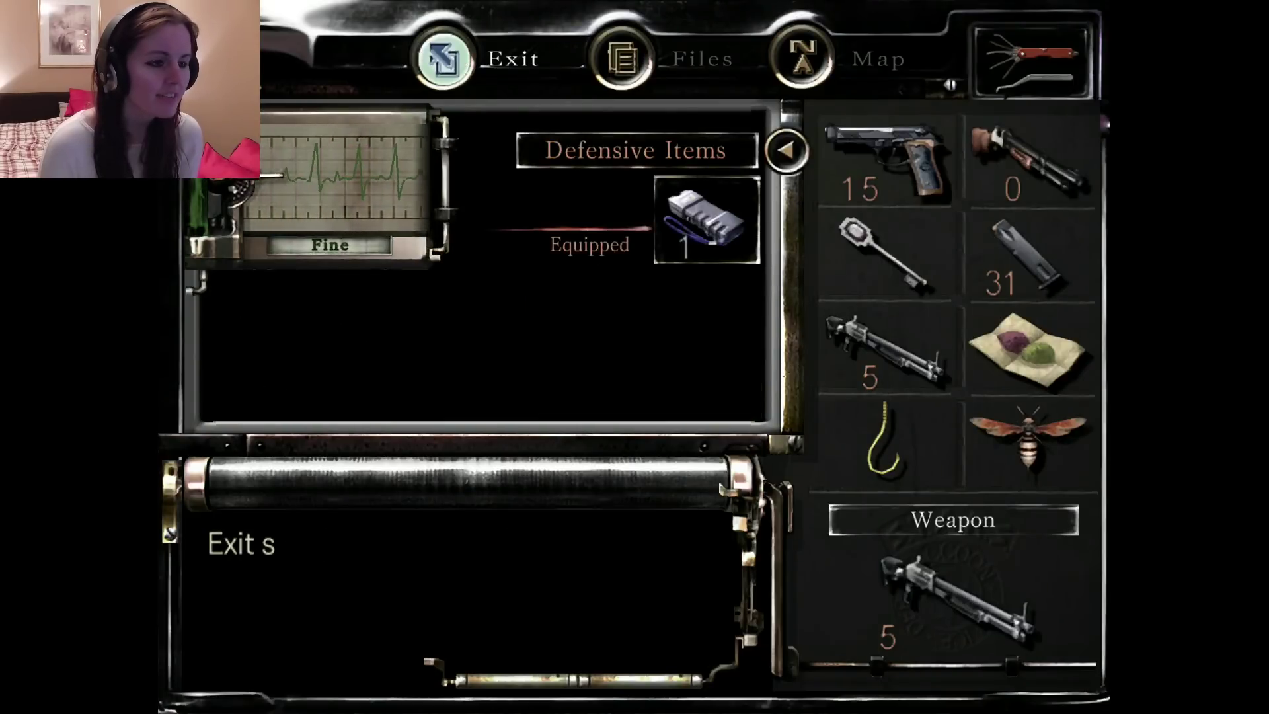
pyautogui.press('Return')
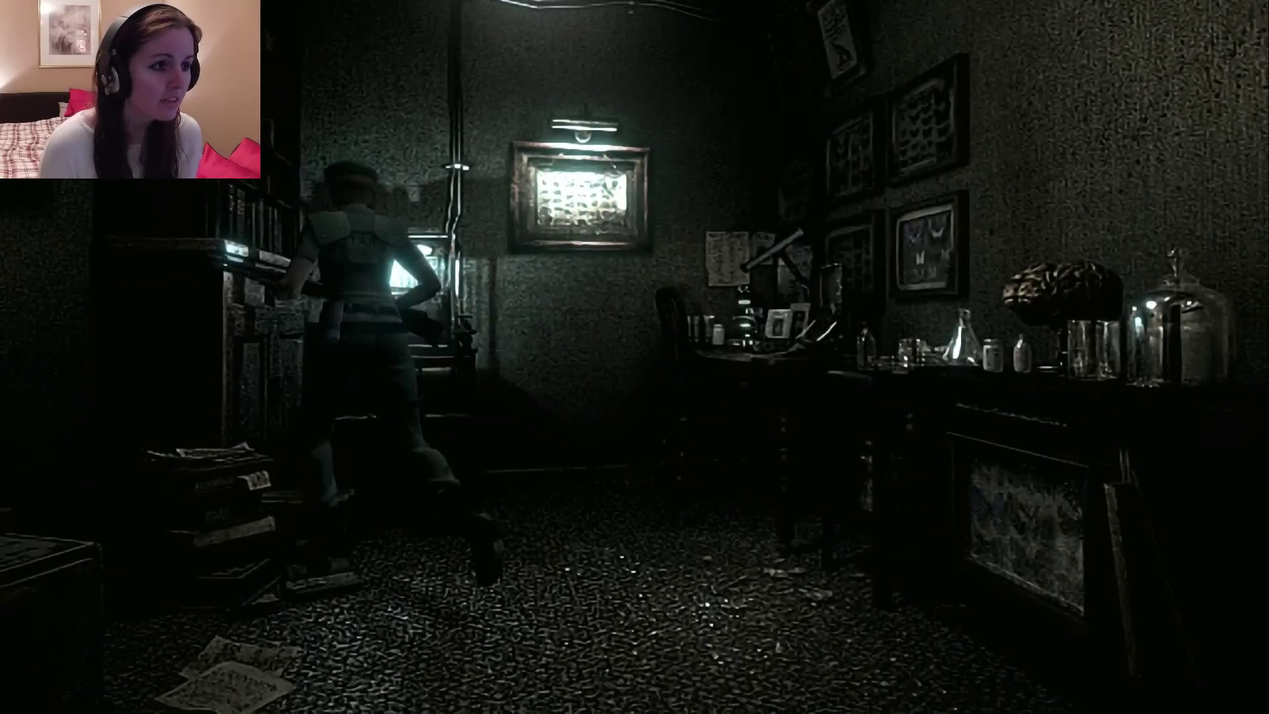
# - Inspect the container of dead bugs and the unlocked case
pyautogui.press('Up')
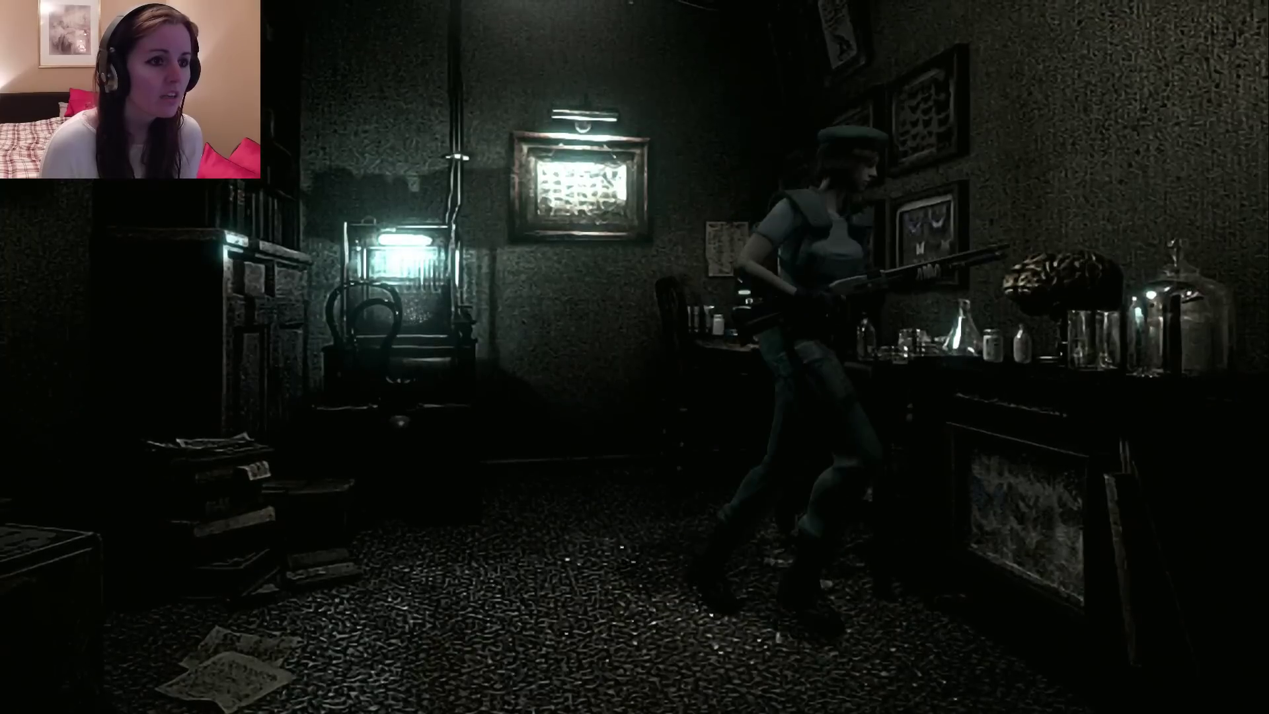
pyautogui.press('Return')
pyautogui.press('Return')
pyautogui.press('Up')
pyautogui.press('Return')
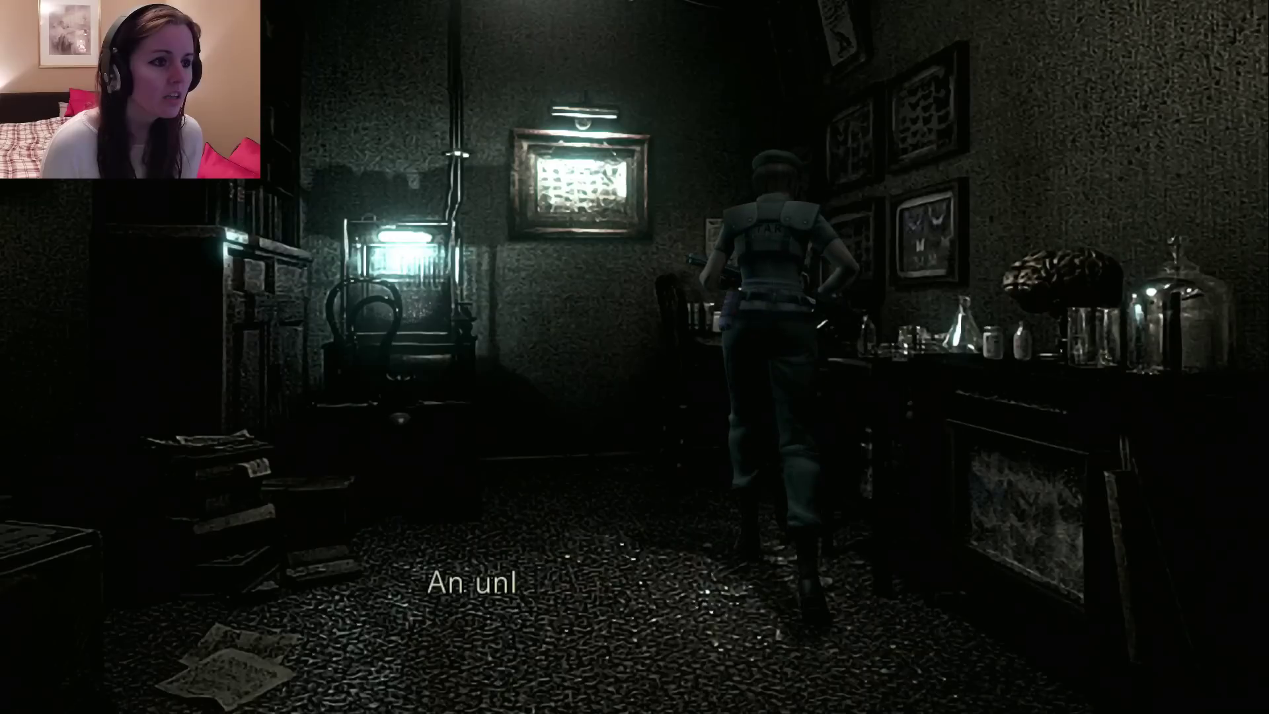
pyautogui.press('Return')
pyautogui.press('Up')
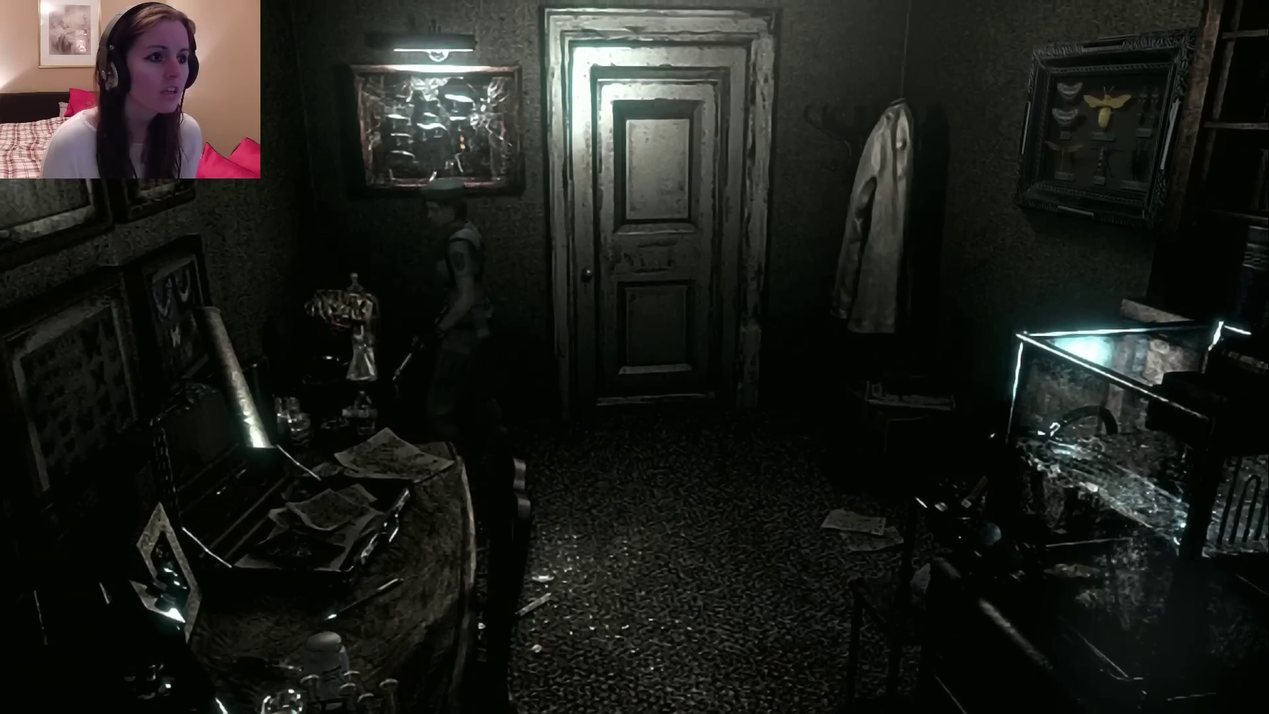
# - Try using the Bee Specimen and get the not-necessary message
pyautogui.press('Tab')
pyautogui.press('Down')
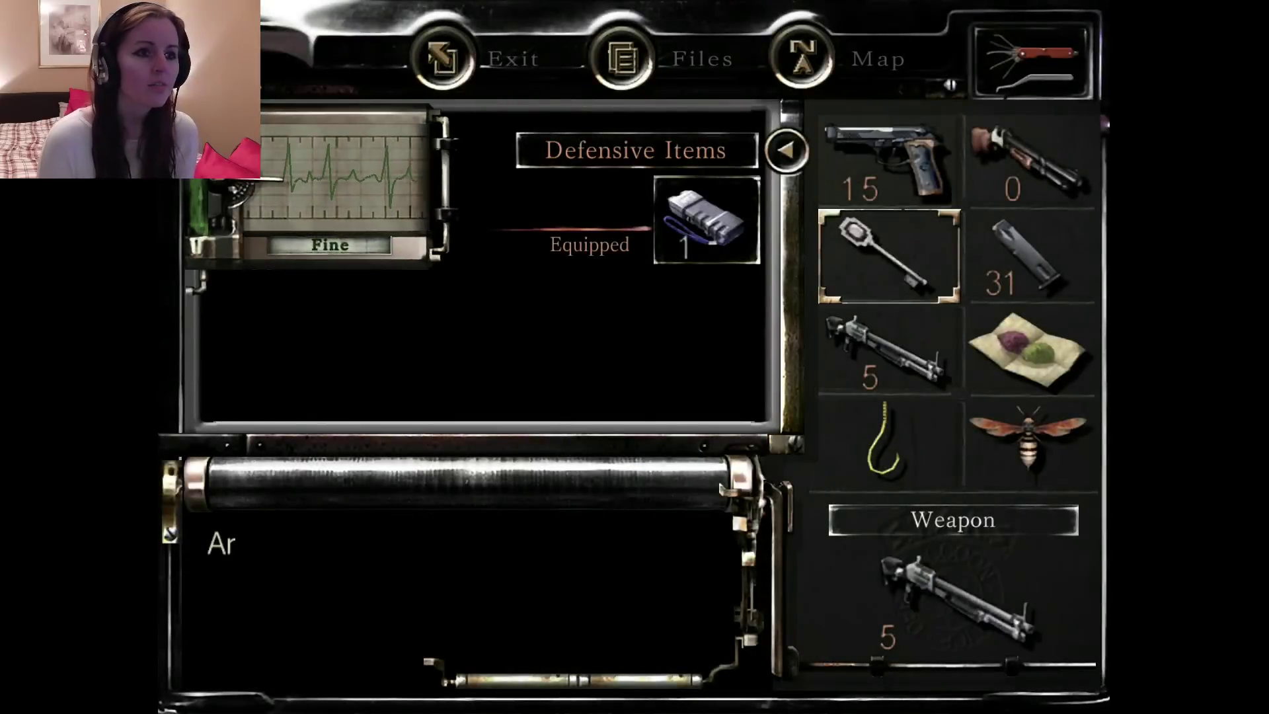
pyautogui.press('Down')
pyautogui.press('Down')
pyautogui.press('Right')
pyautogui.press('Return')
pyautogui.press('Return')
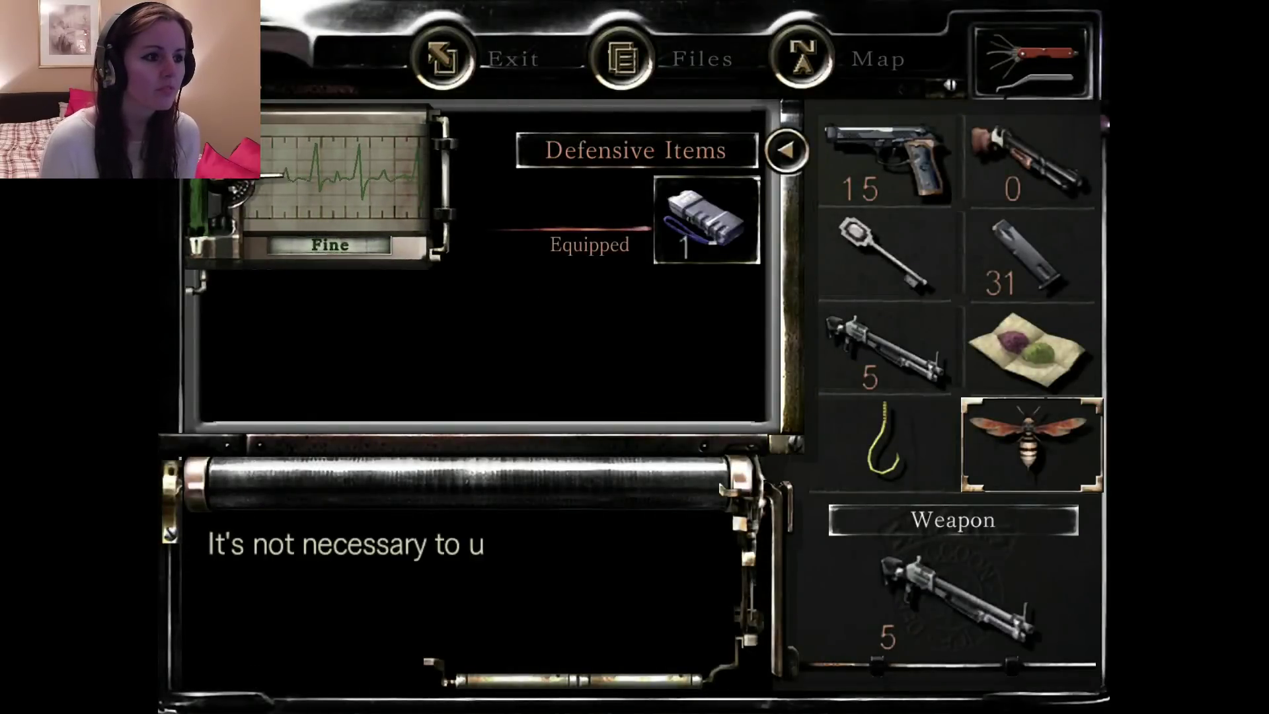
pyautogui.press('Left')
# - Leave the study and walk along the patterned-wallpaper corridor
pyautogui.press('Up')
pyautogui.press('Up')
pyautogui.press('Up')
pyautogui.press('Return')
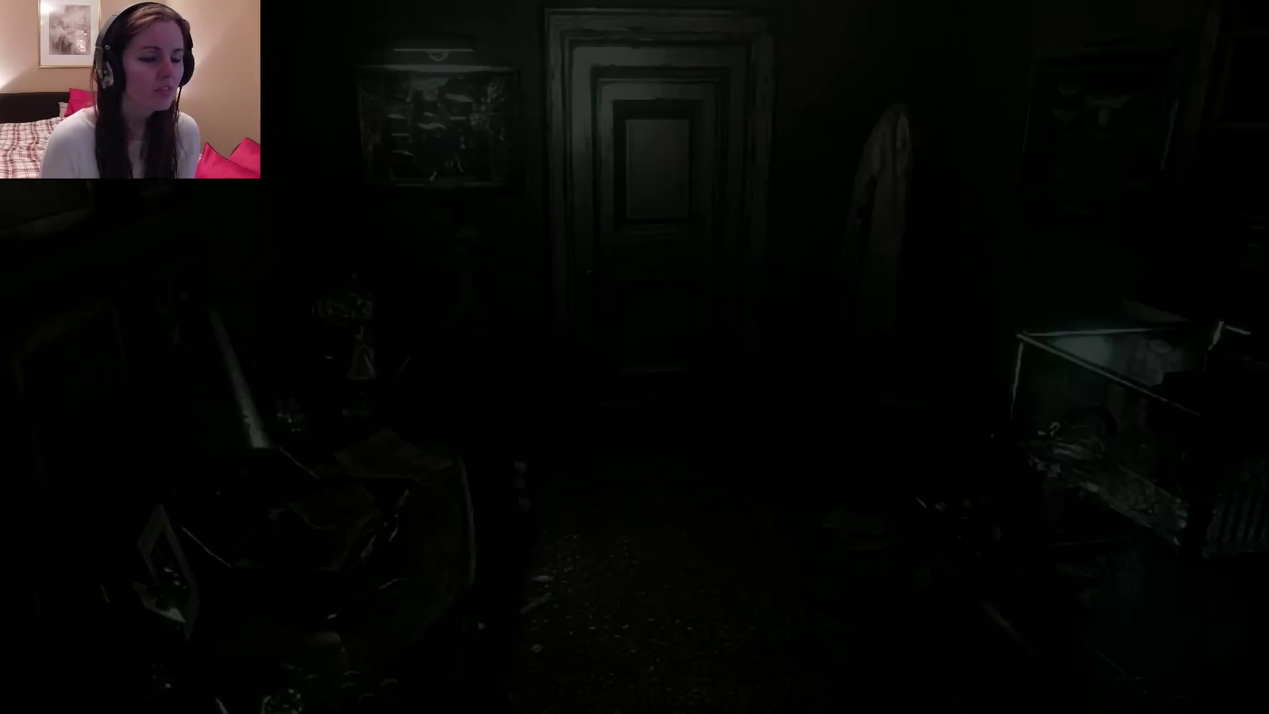
pyautogui.press('Up')
pyautogui.press('Return')
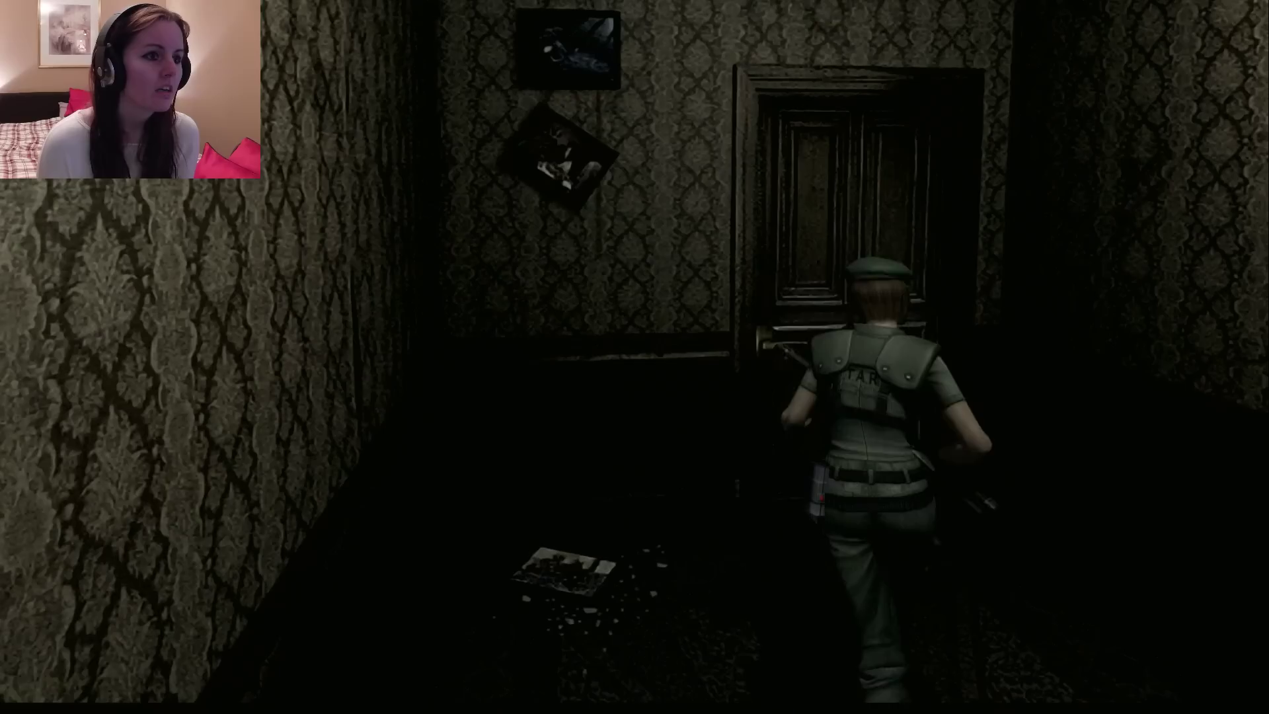
pyautogui.press('Left')
pyautogui.press('Up')
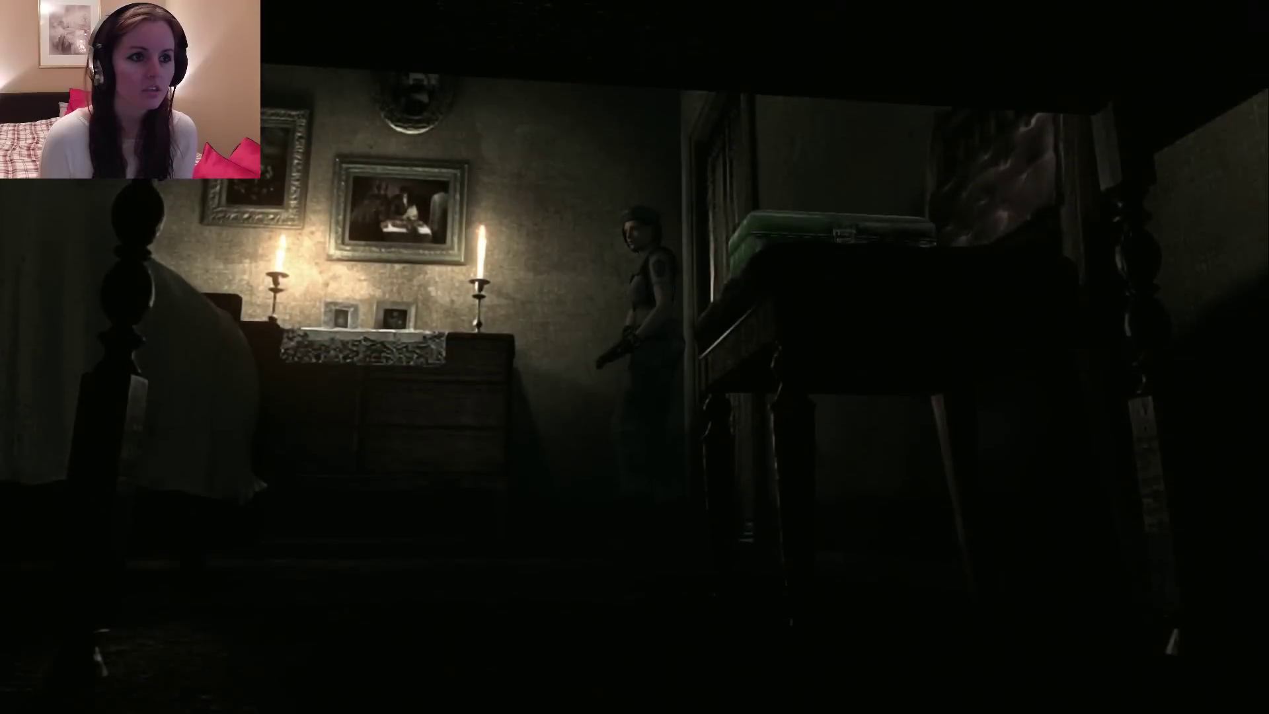
# - Try to take the Ink Ribbon from the bedroom desk; the inventory is full
pyautogui.press('Left')
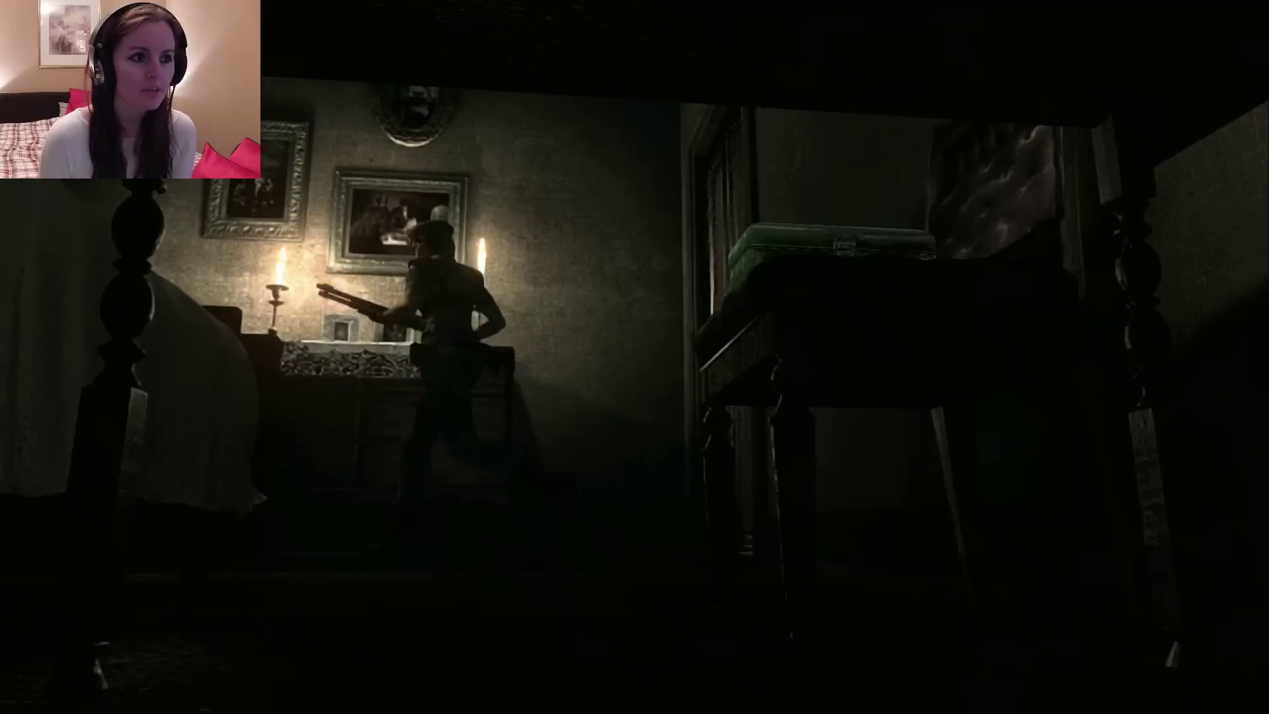
pyautogui.press('Up')
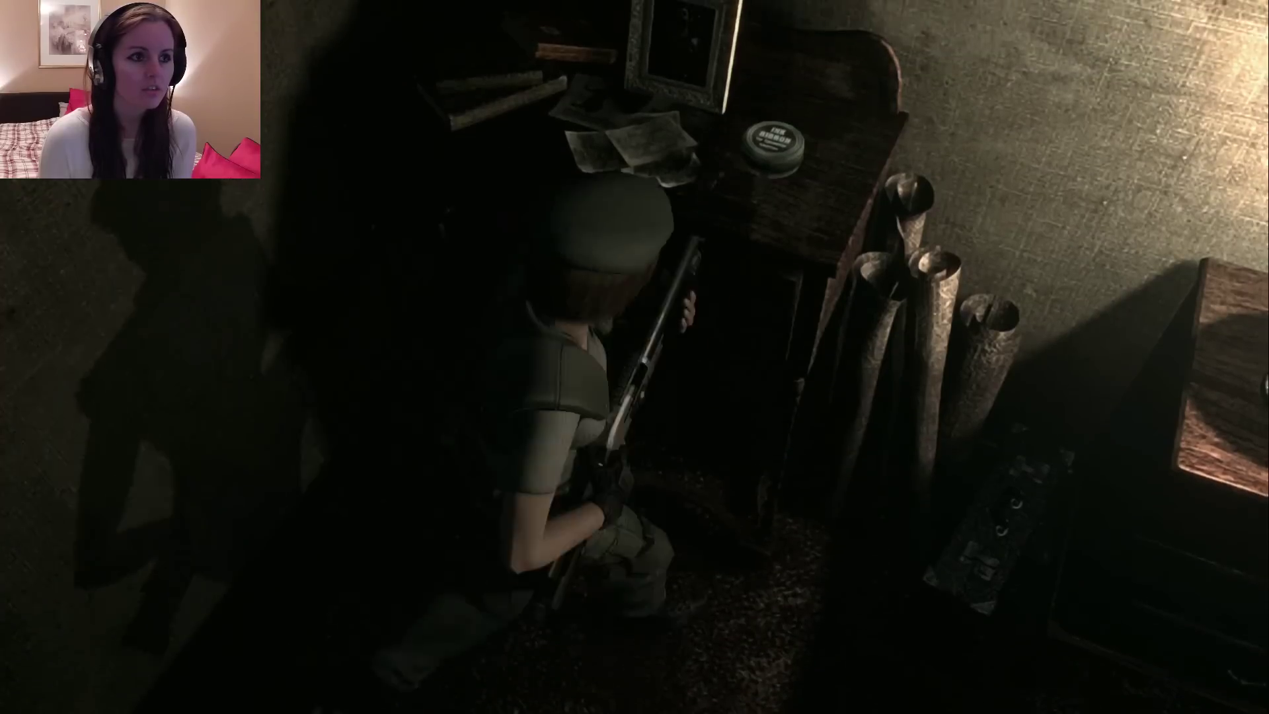
pyautogui.press('Return')
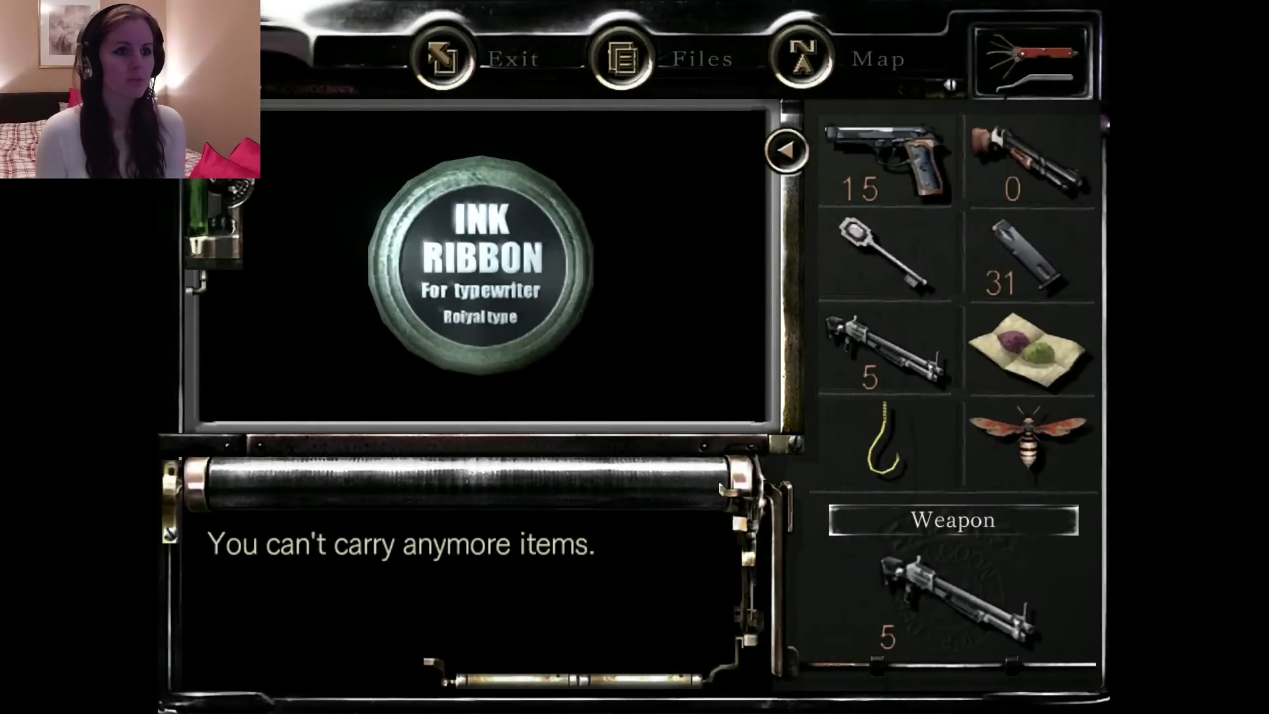
pyautogui.press('Return')
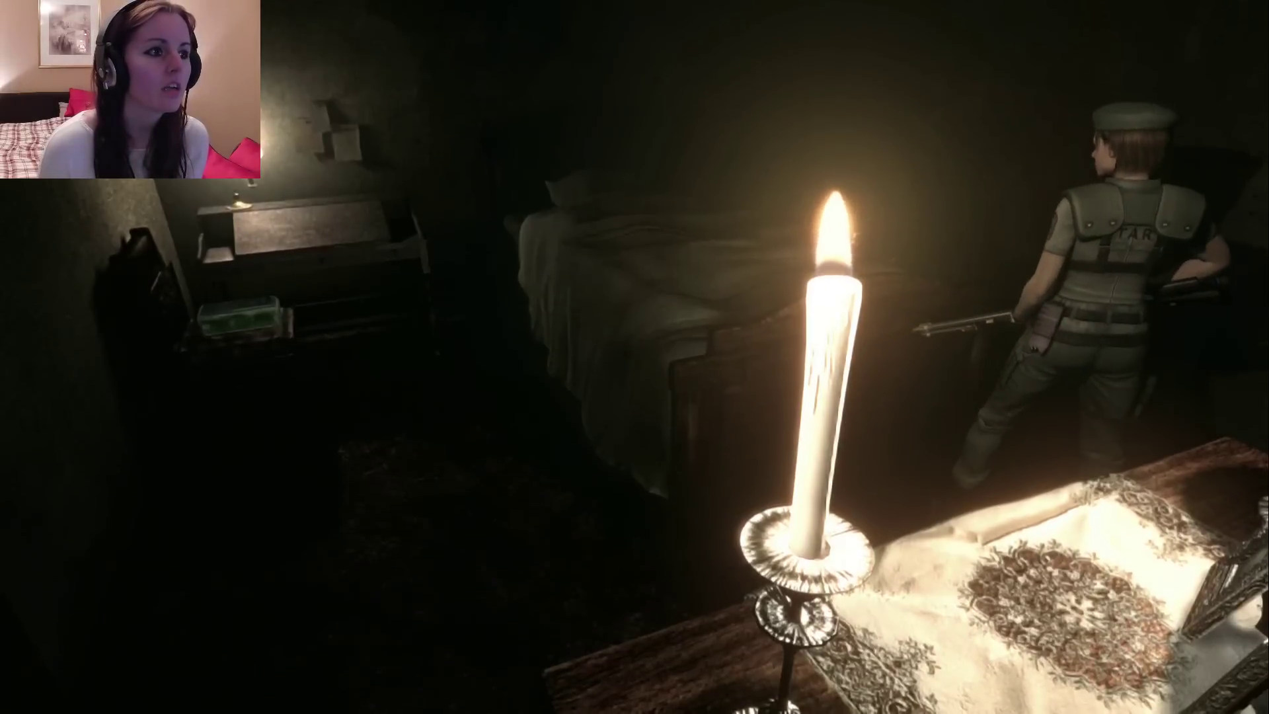
# - Try to take the First Aid Kit Case from the other desk; the inventory is full
pyautogui.press('Left')
pyautogui.press('Up')
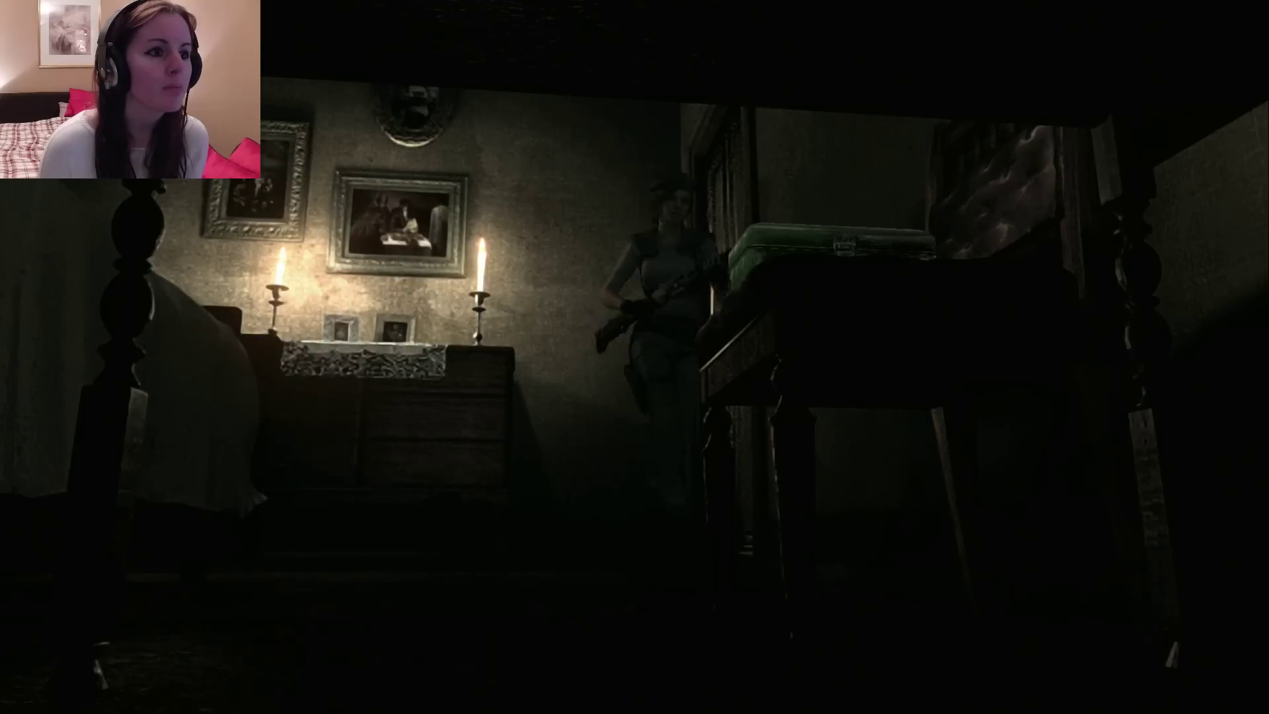
pyautogui.press('Return')
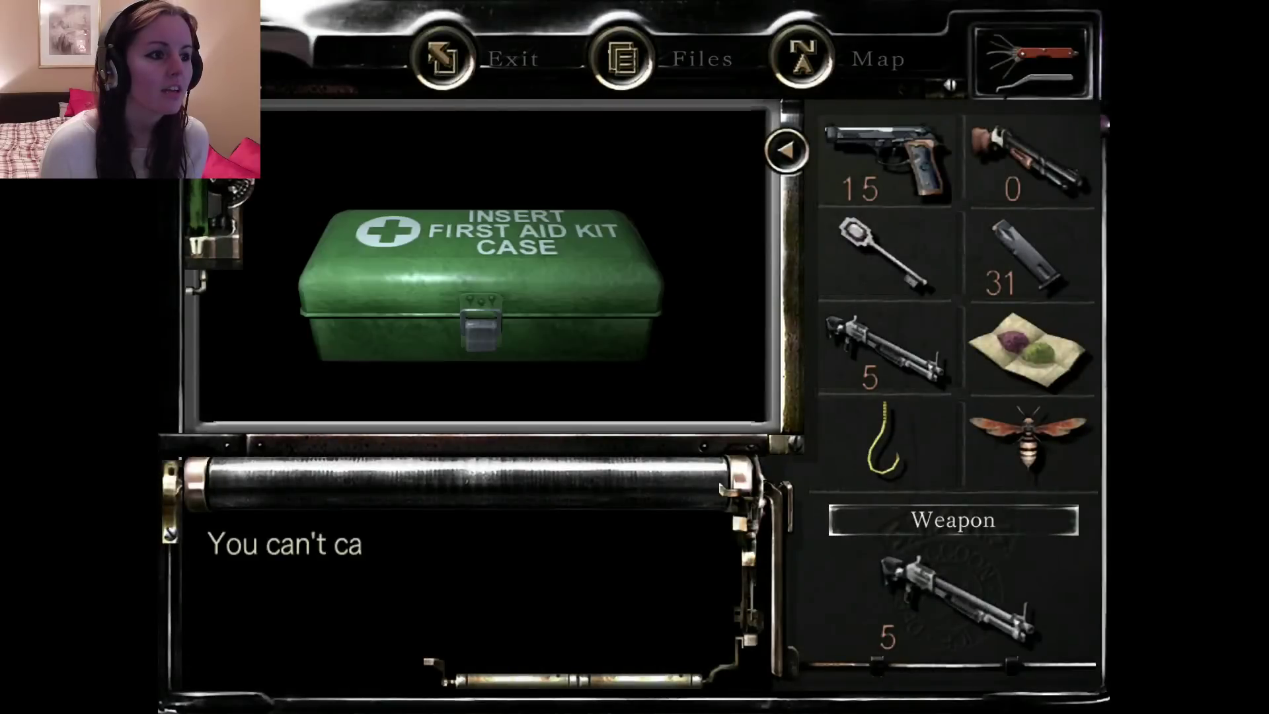
pyautogui.press('Return')
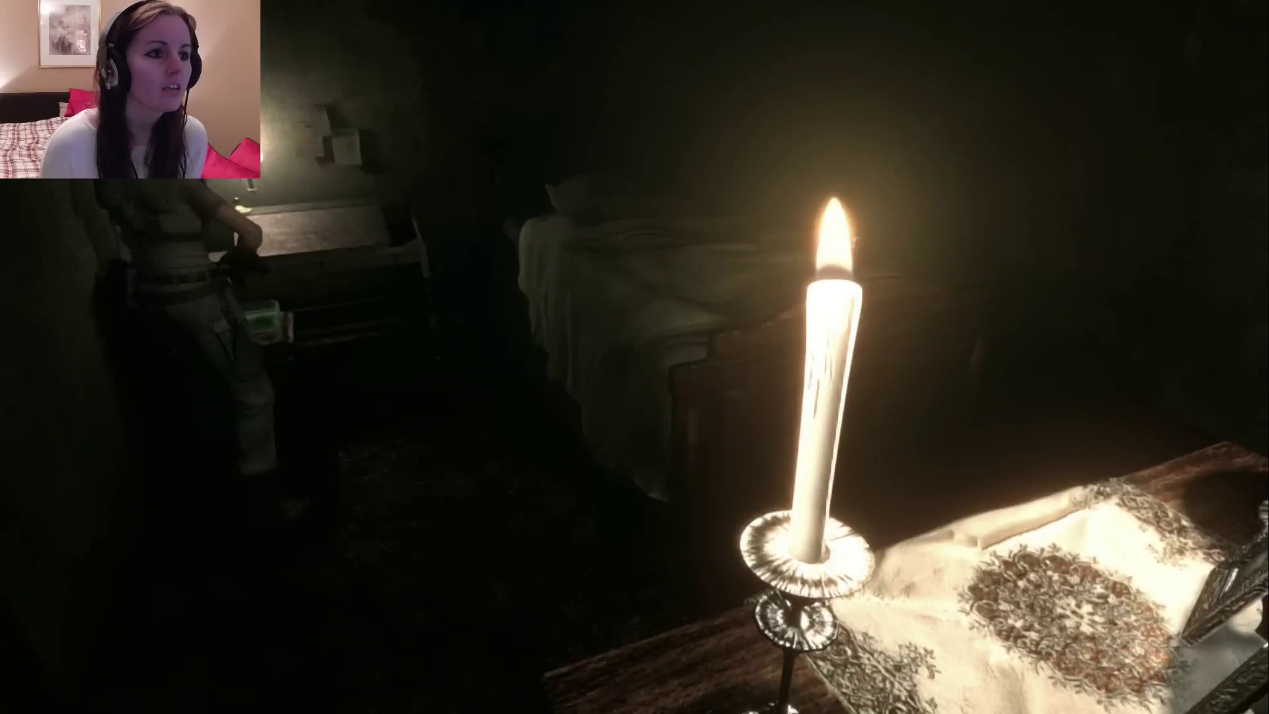
# - Inspect the footprints near the bed, then leave the bedroom through the door
pyautogui.press('Up')
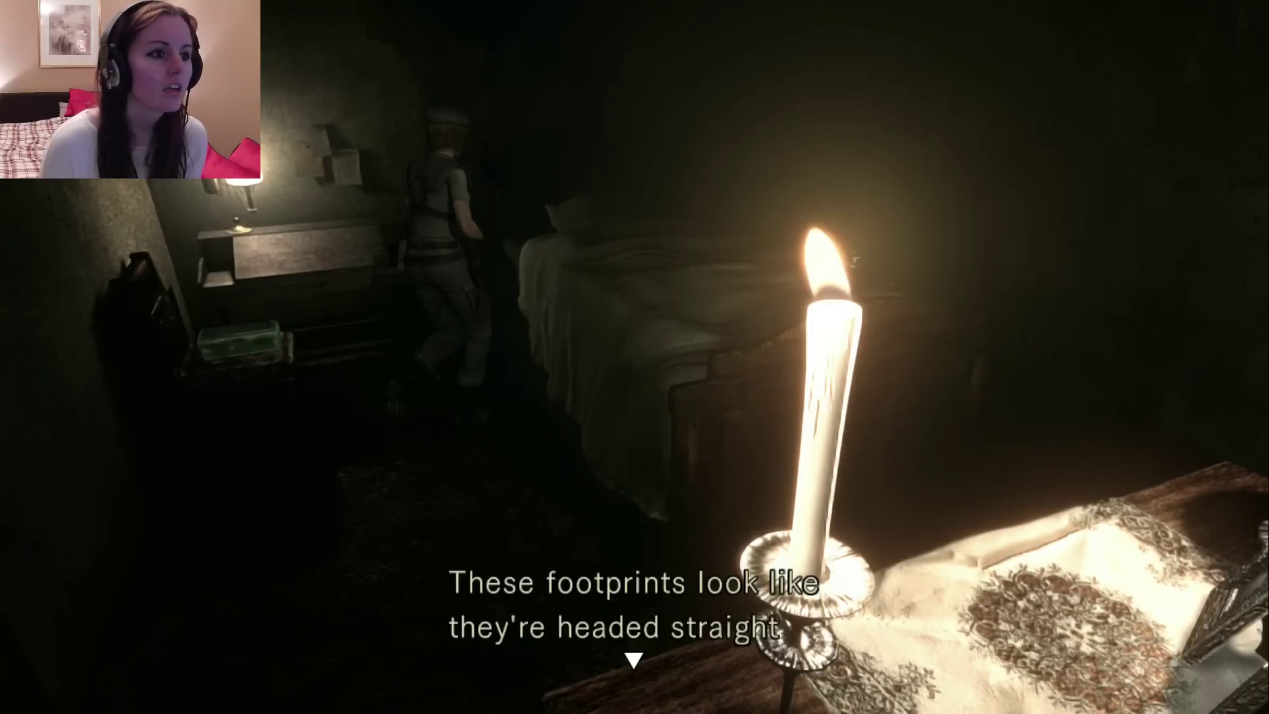
pyautogui.press('Down')
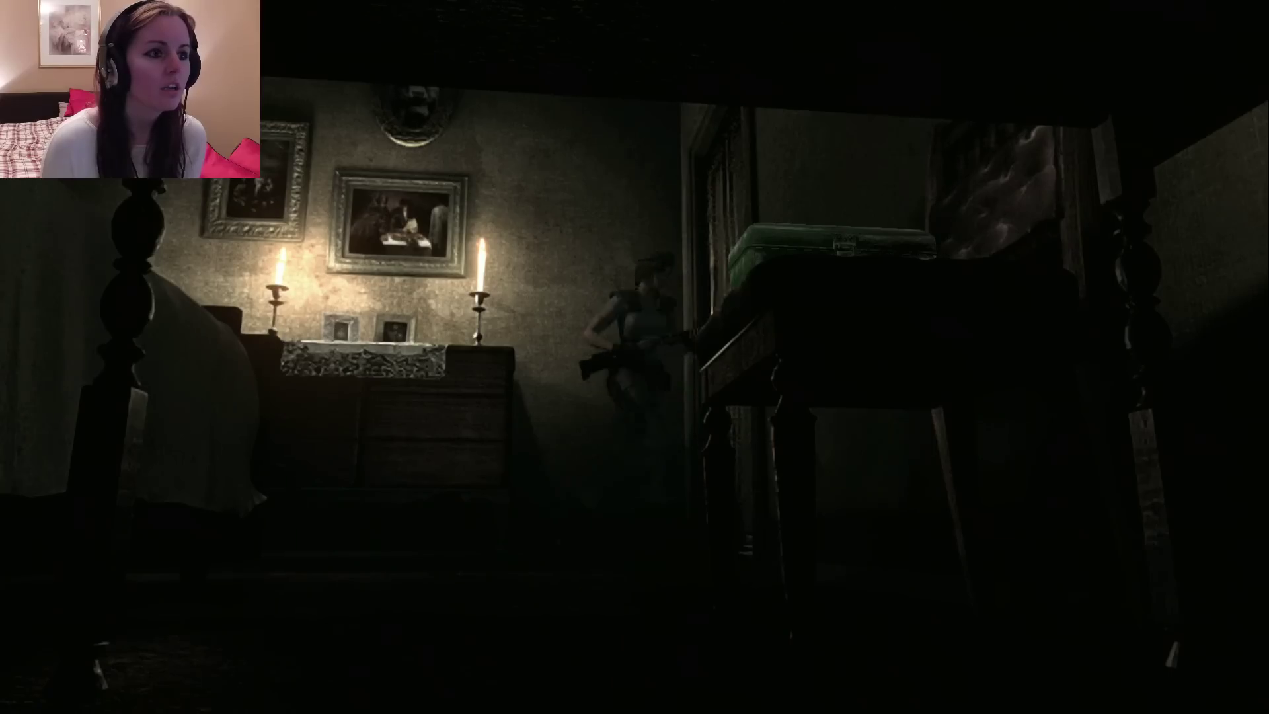
pyautogui.press('Return')
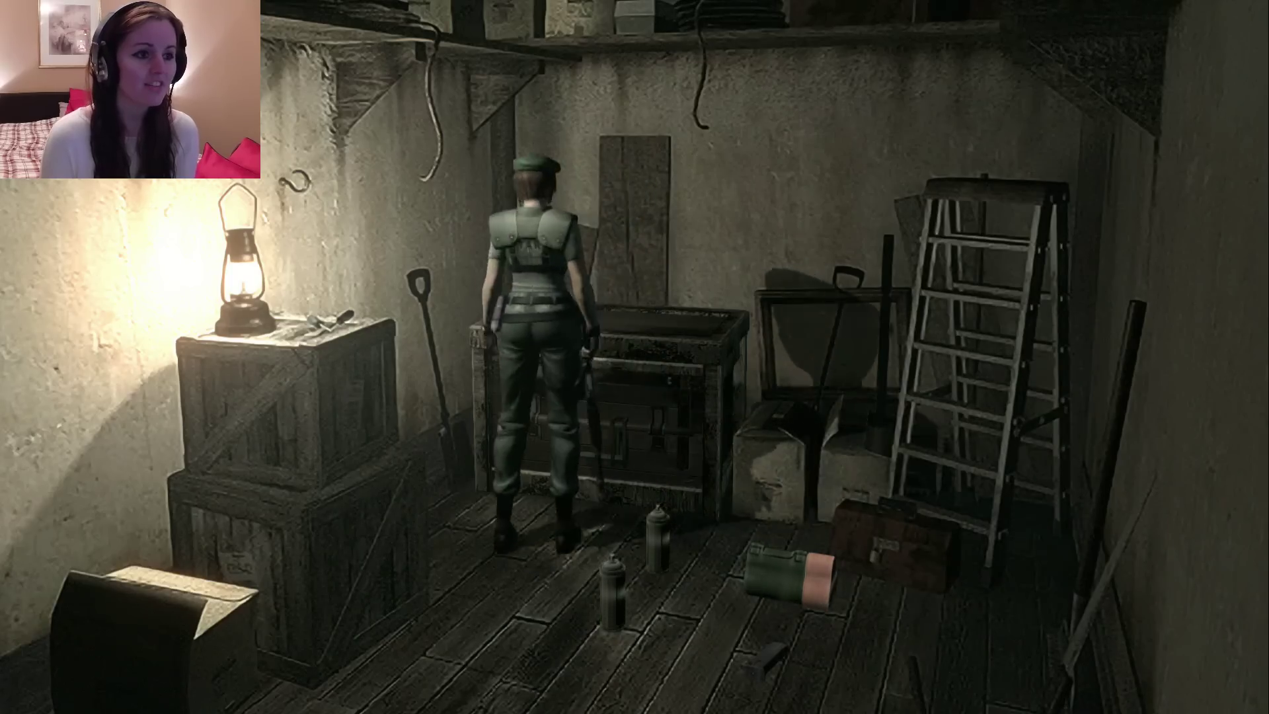
# - In the storeroom item box, select the Assault Shotgun and move to an empty box slot
pyautogui.press('Return')
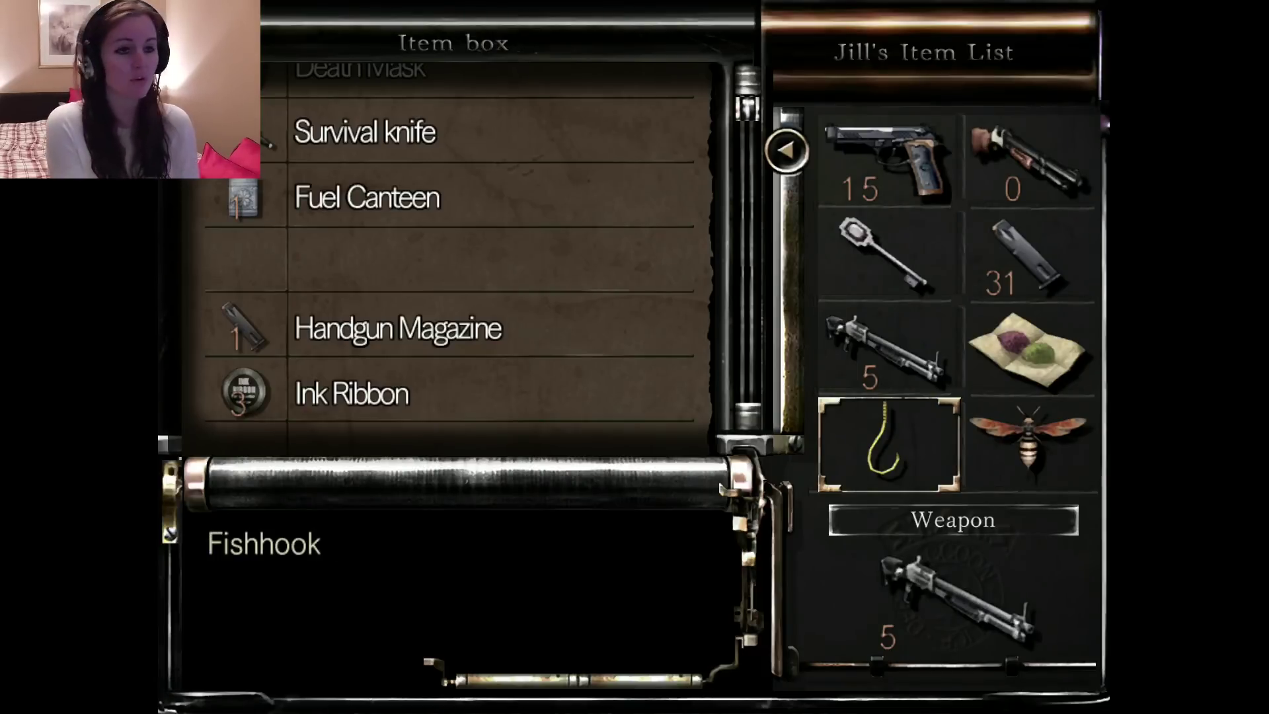
pyautogui.press('Up')
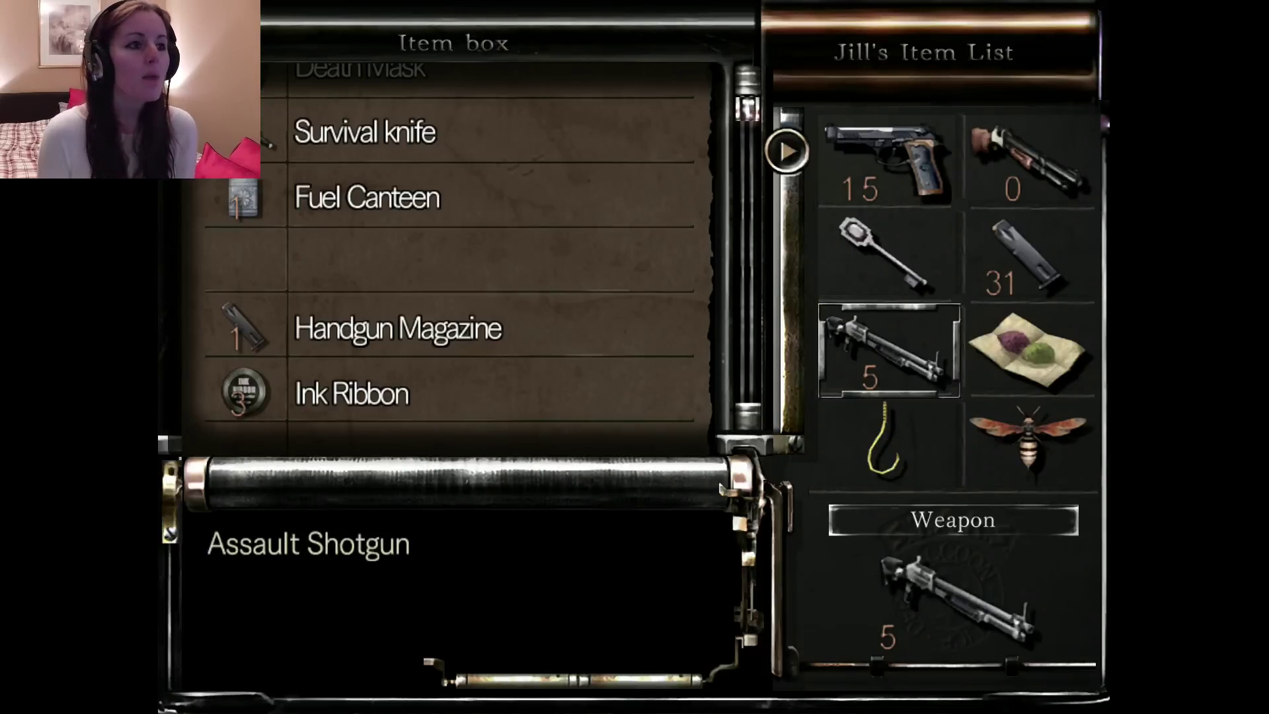
pyautogui.press('Left')
pyautogui.press('Up')
pyautogui.press('Up')
pyautogui.press('Up')
pyautogui.press('Up')
pyautogui.press('Down')
pyautogui.press('Down')
pyautogui.press('Down')
pyautogui.press('Down')
pyautogui.press('Down')
pyautogui.press('Down')
pyautogui.press('Down')
pyautogui.press('Down')
pyautogui.press('Up')
pyautogui.press('Up')
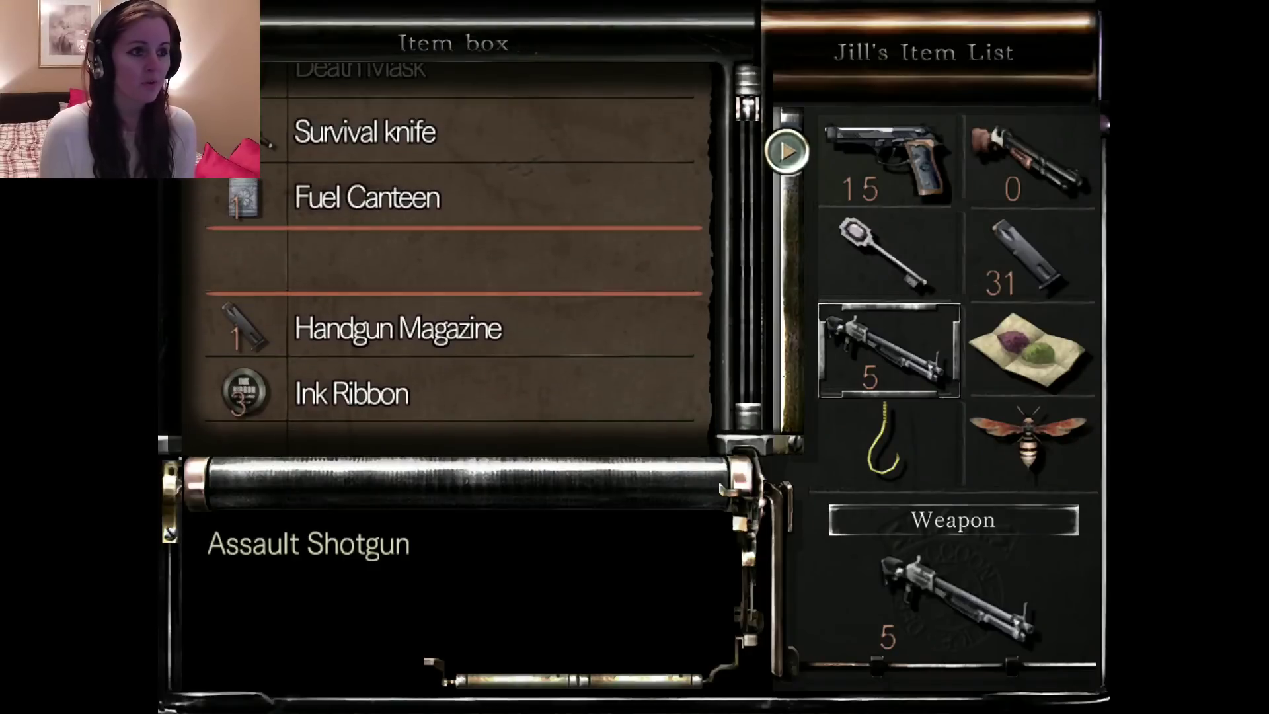